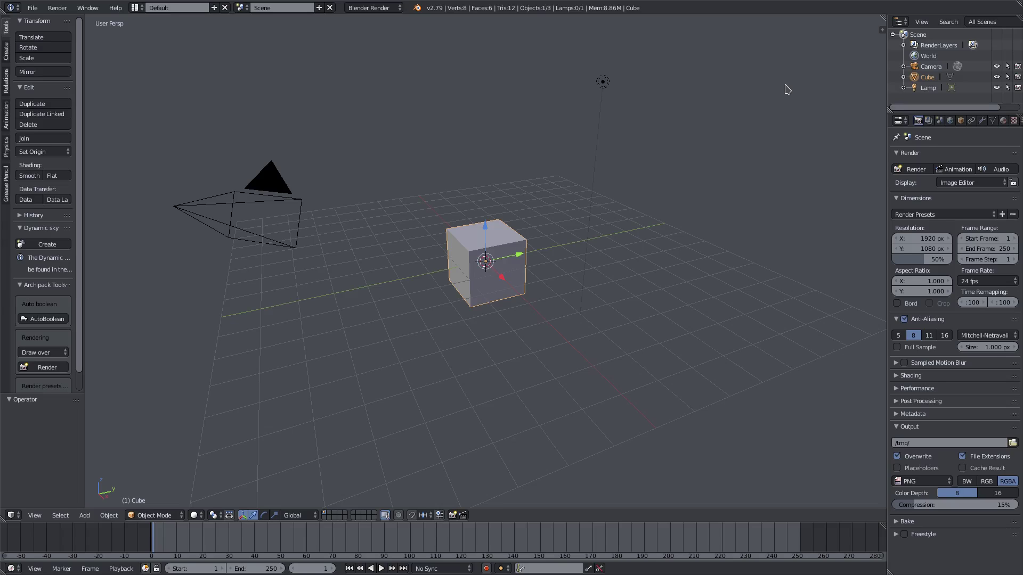
Delete the default cube and the lamp, keeping only the camera in the scene
{"action": "middle_click_drag", "start_coordinate": [715, 112], "coordinate": [691, 152], "text": "shift"}
{"action": "middle_click_drag", "start_coordinate": [610, 187], "coordinate": [615, 166], "text": "shift"}
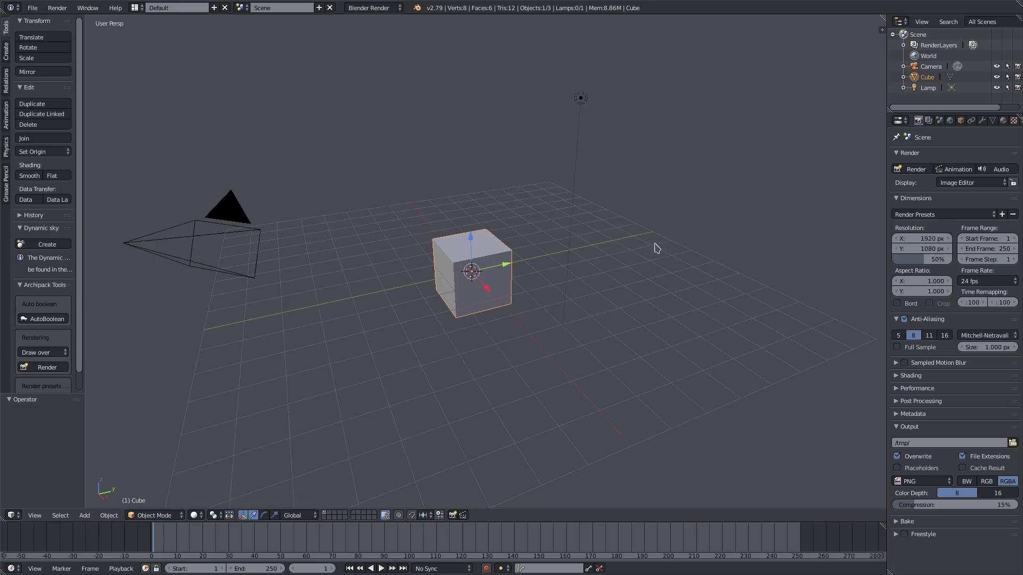
{"action": "key", "text": "b"}
{"action": "left_click_drag", "start_coordinate": [706, 349], "coordinate": [422, 72]}
{"action": "key", "text": "x"}
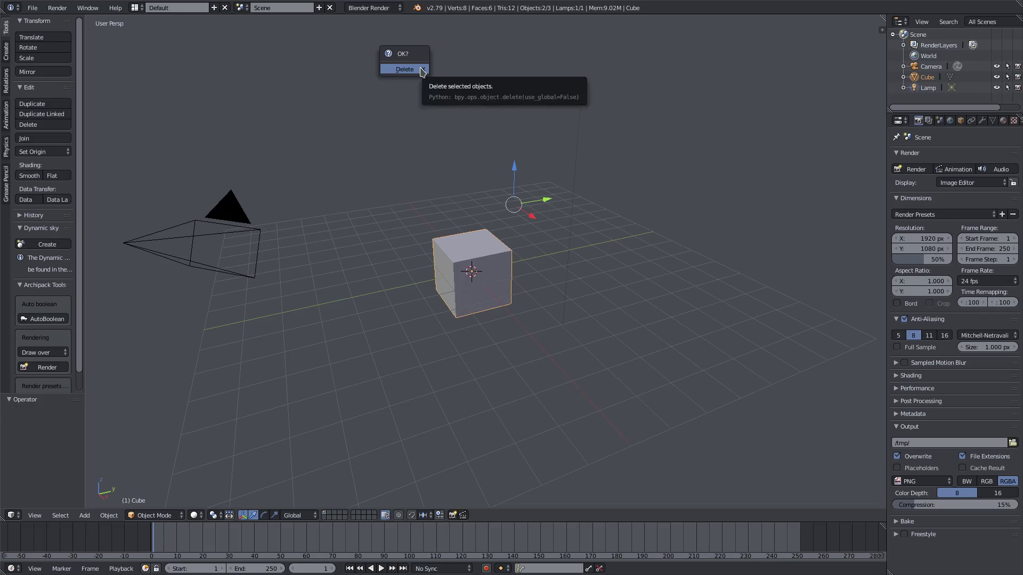
{"action": "left_click", "coordinate": [422, 72]}
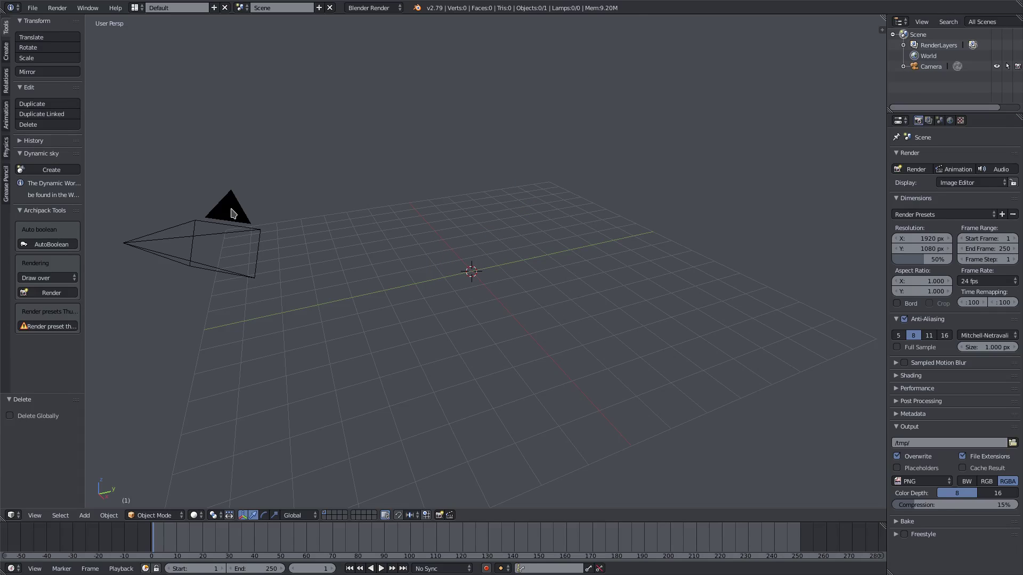
Clear the camera's location and rotation, and rotate it 90° around the global X axis
{"action": "right_click", "coordinate": [232, 213]}
{"action": "key", "text": "alt+g"}
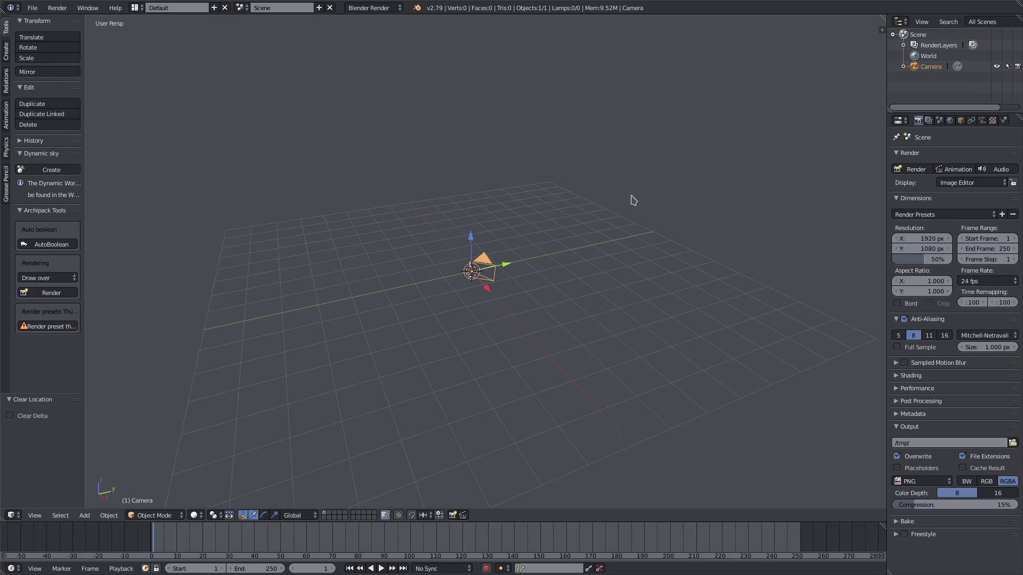
{"action": "key", "text": "alt+r"}
{"action": "middle_click_drag", "start_coordinate": [546, 282], "coordinate": [588, 279]}
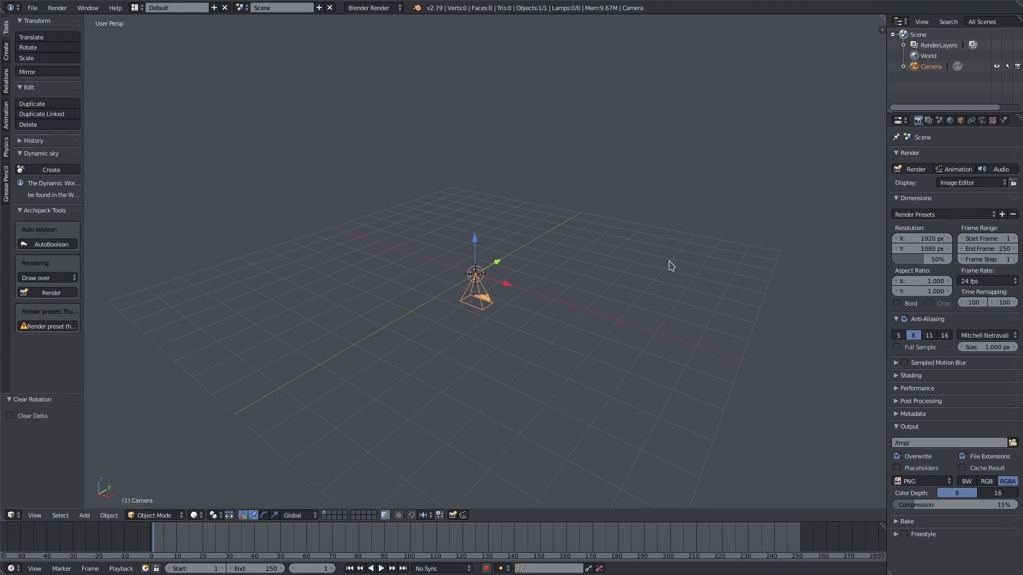
{"action": "type", "text": "rx90"}
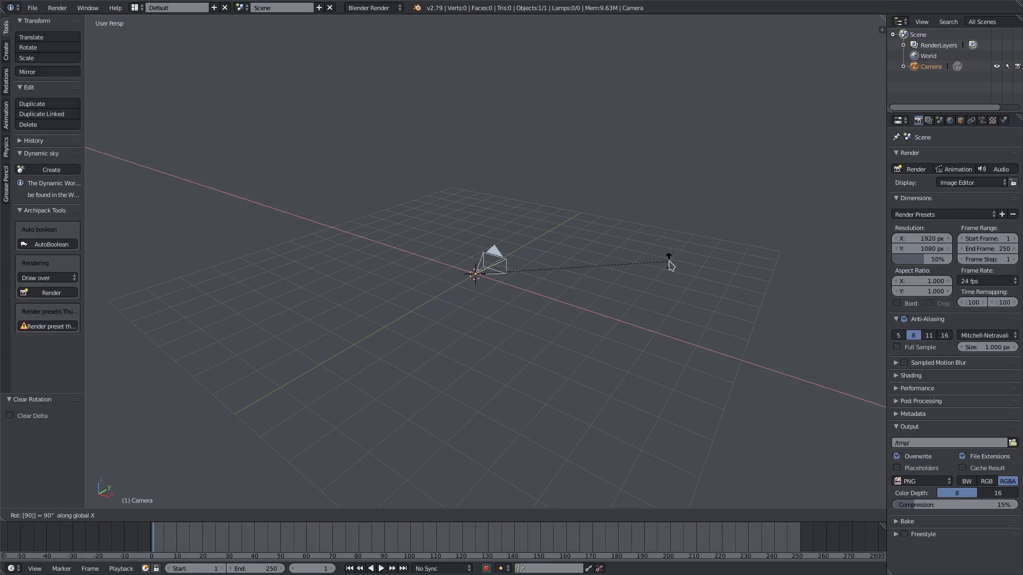
{"action": "key", "text": "Return"}
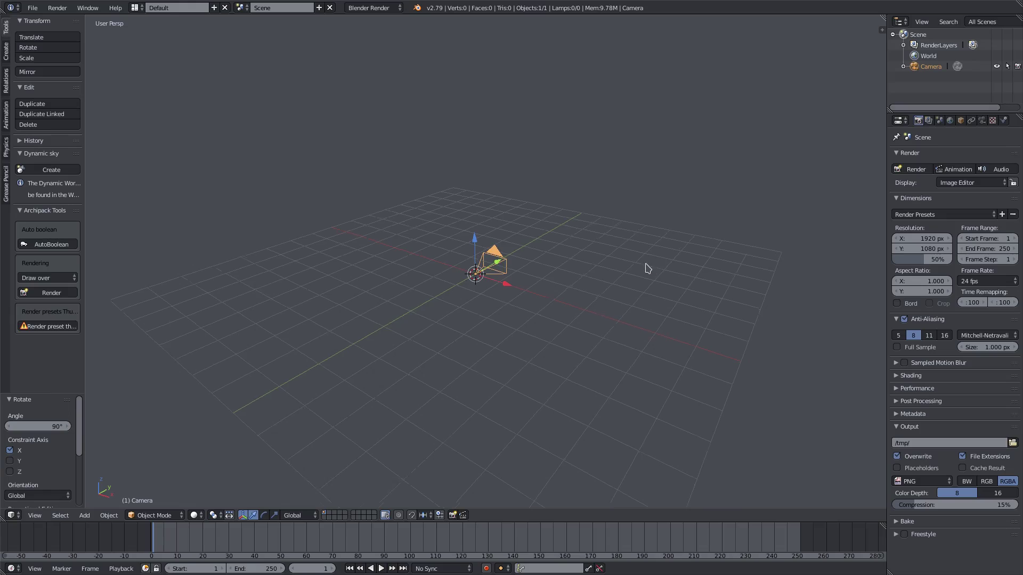
Move the camera back along the Y axis by about -9.76 units and look through it
{"action": "middle_click_drag", "start_coordinate": [646, 267], "coordinate": [525, 259]}
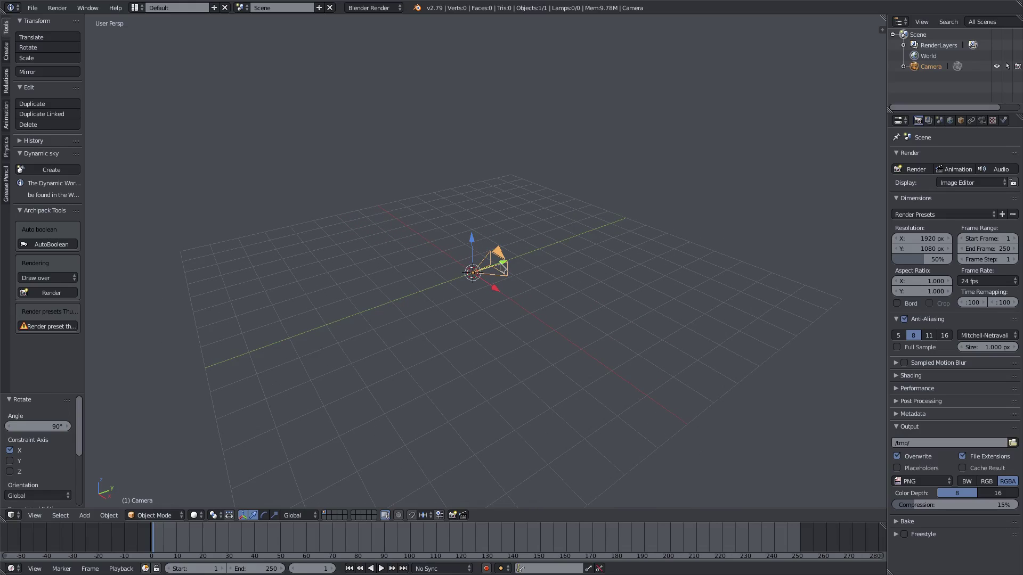
{"action": "key", "text": "g"}
{"action": "key", "text": "y"}
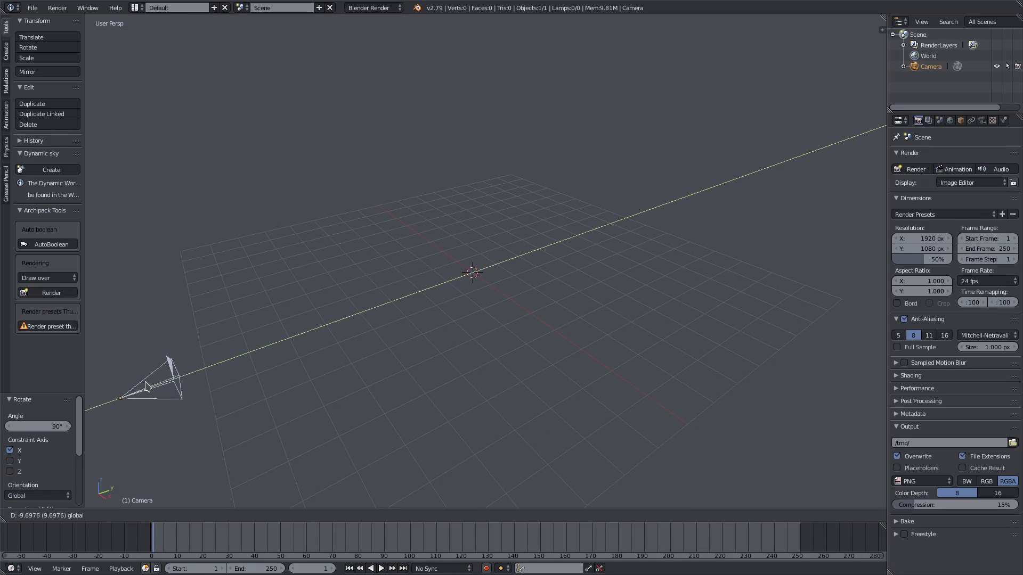
{"action": "left_click", "coordinate": [149, 388]}
{"action": "key", "text": "KP_0"}
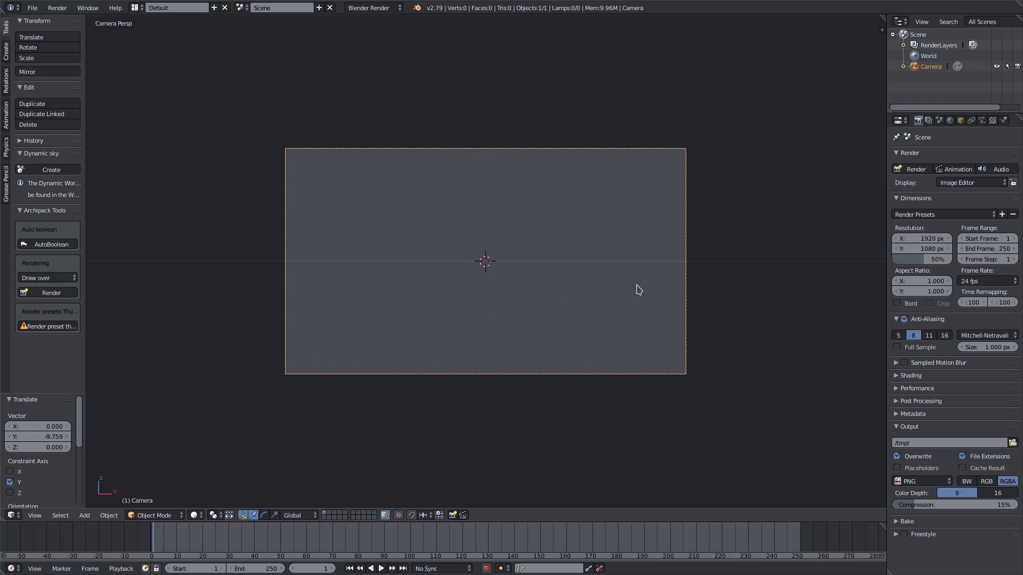
{"action": "scroll", "coordinate": [692, 276], "scroll_direction": "up", "scroll_amount": 3}
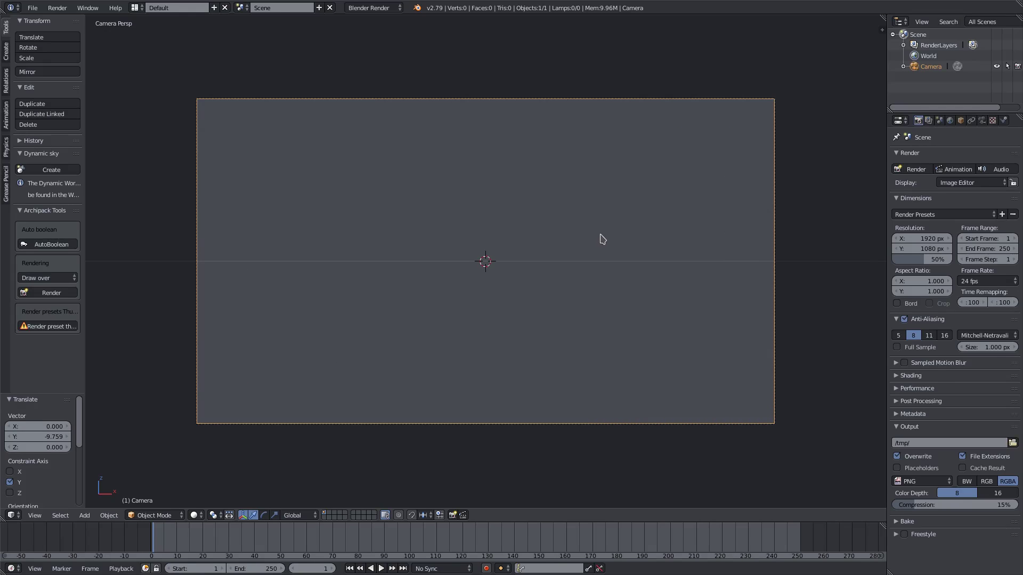
Add a mesh circle at the origin with Ngon fill and 64 vertices
{"action": "key", "text": "shift+a"}
{"action": "mouse_move", "coordinate": [608, 228]}
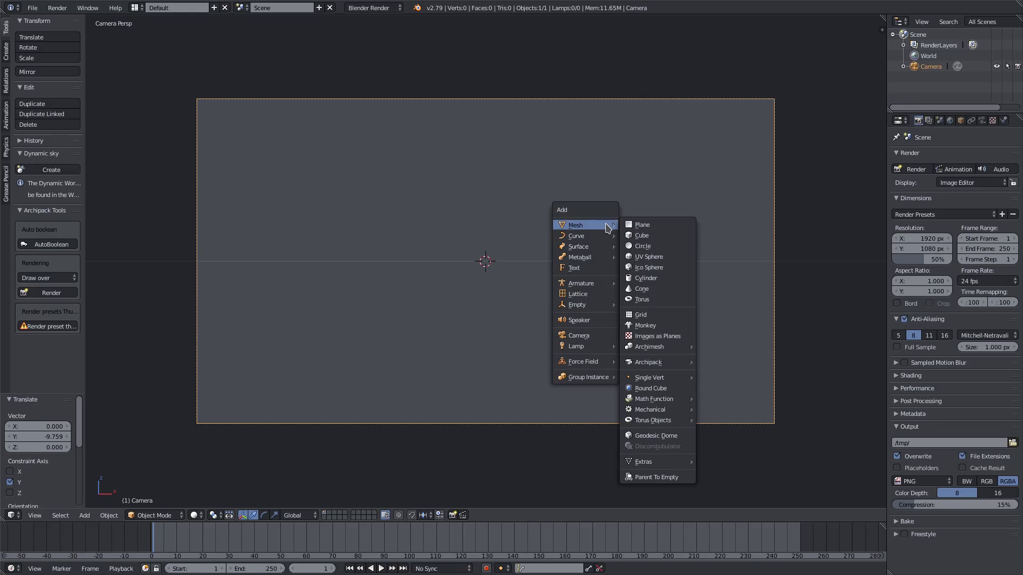
{"action": "left_click", "coordinate": [652, 247]}
{"action": "left_click_drag", "start_coordinate": [29, 393], "coordinate": [71, 288]}
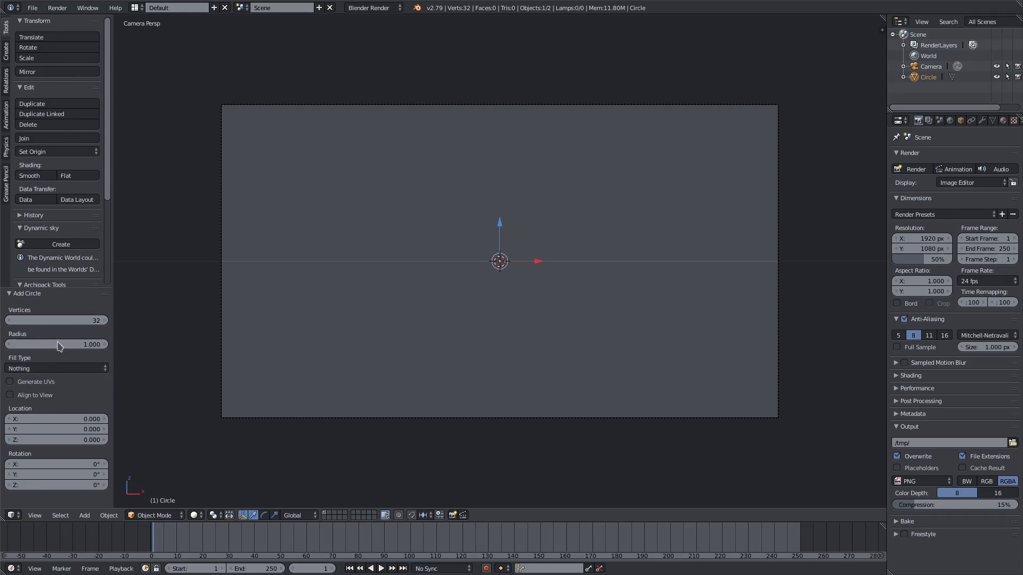
{"action": "left_click", "coordinate": [50, 368]}
{"action": "left_click", "coordinate": [51, 347]}
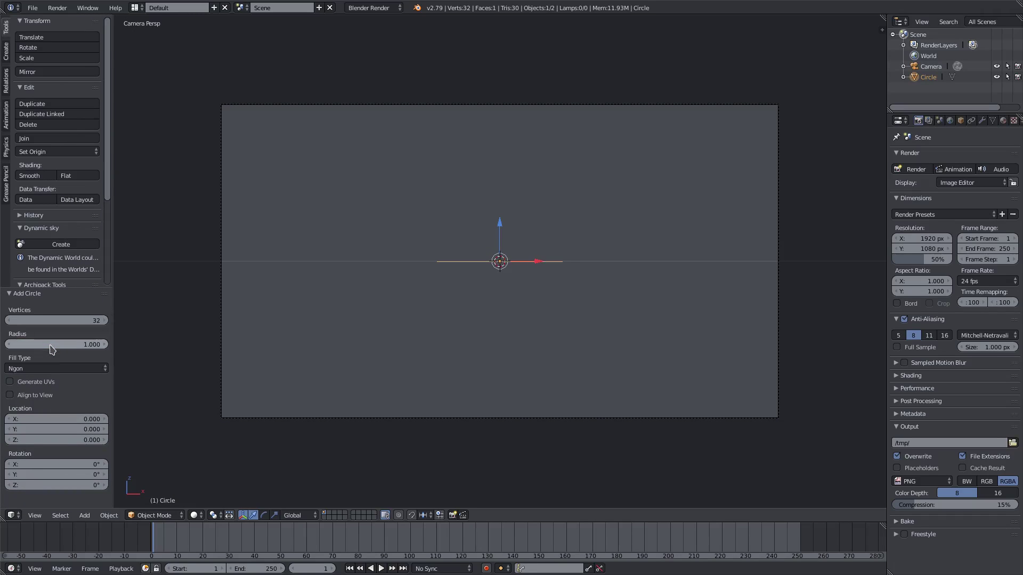
{"action": "left_click", "coordinate": [64, 323]}
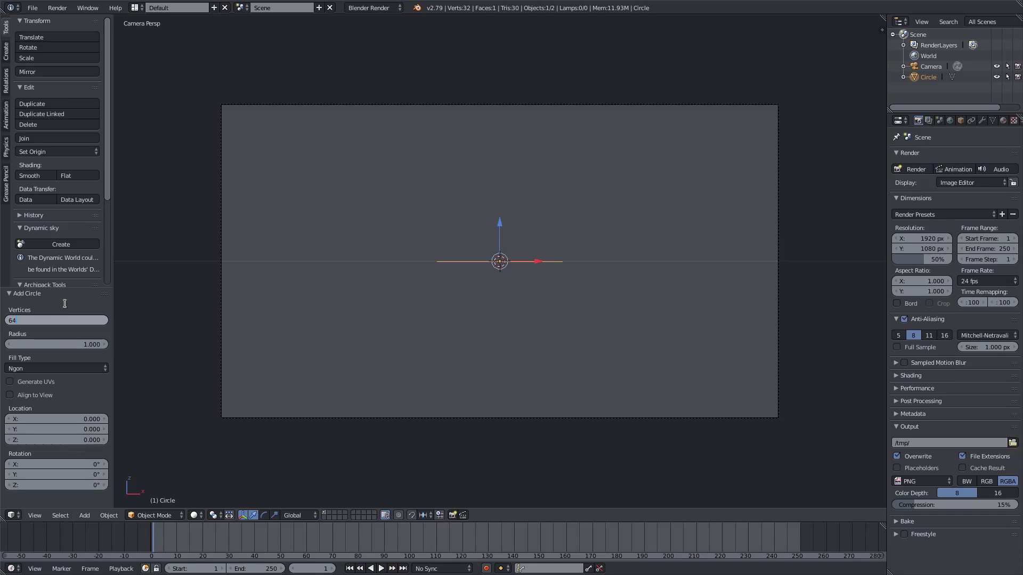
{"action": "type", "text": "64"}
{"action": "key", "text": "Return"}
Set the circle to 32 vertices to compare its outline, and restore it to 64
{"action": "middle_click_drag", "start_coordinate": [566, 255], "coordinate": [549, 326]}
{"action": "scroll", "coordinate": [536, 329], "scroll_direction": "up", "scroll_amount": 6}
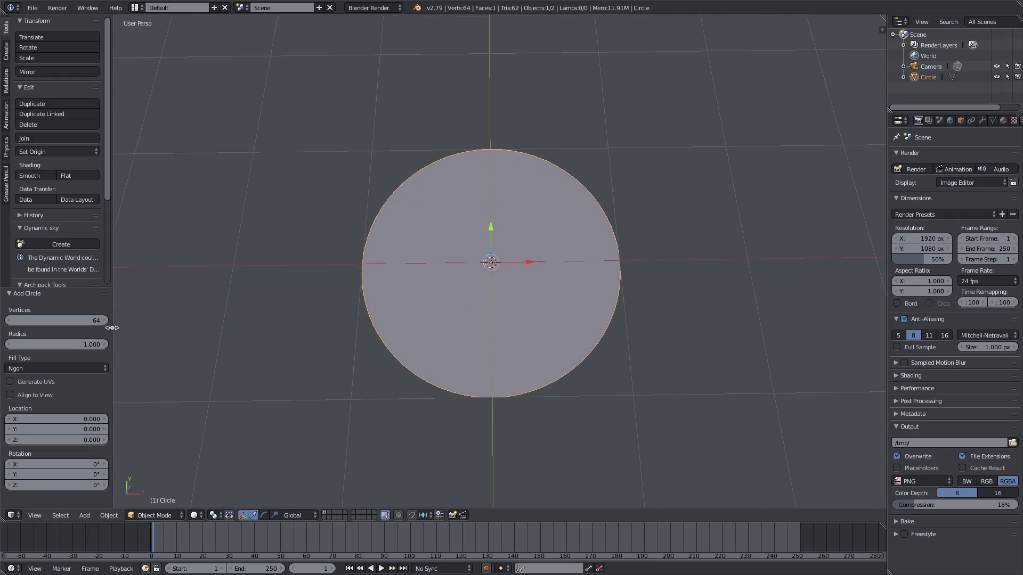
{"action": "left_click", "coordinate": [72, 321]}
{"action": "type", "text": "32"}
{"action": "key", "text": "Return"}
{"action": "scroll", "coordinate": [567, 298], "scroll_direction": "up", "scroll_amount": 4}
{"action": "left_click", "coordinate": [80, 320]}
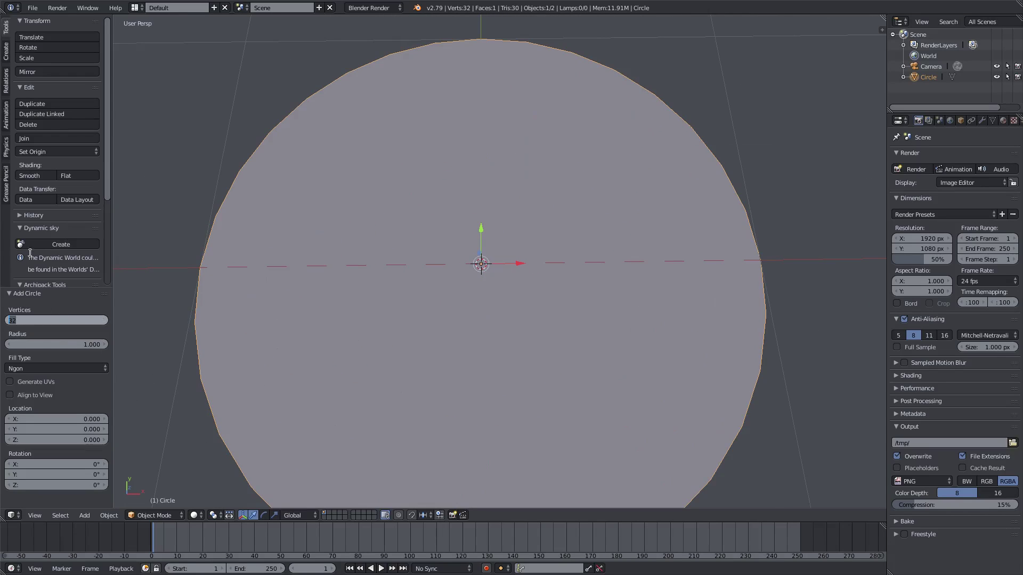
{"action": "type", "text": "64"}
{"action": "key", "text": "Return"}
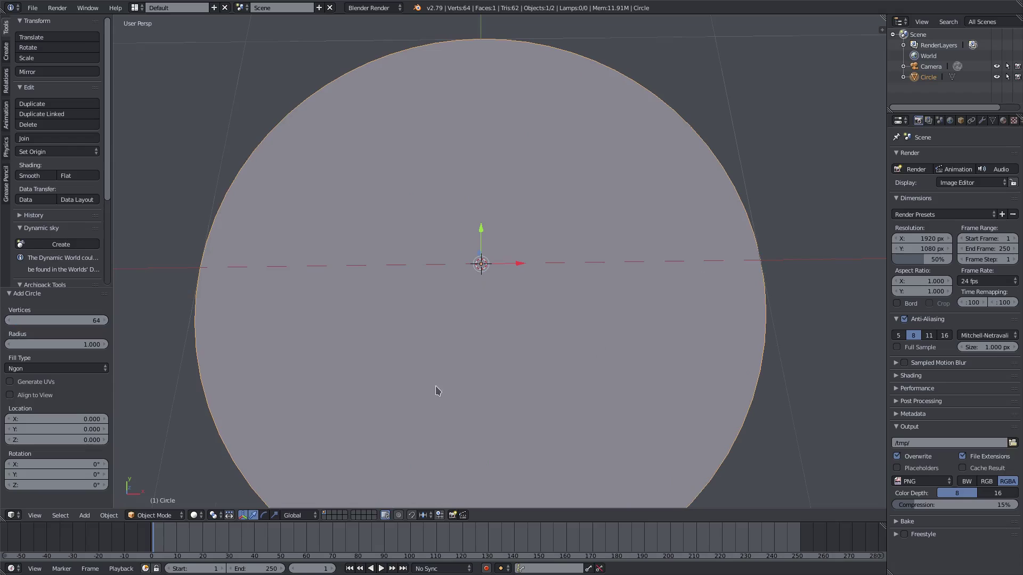
Rotate the circle 90° around the global X axis and view it through the camera
{"action": "scroll", "coordinate": [439, 391], "scroll_direction": "down", "scroll_amount": 5}
{"action": "middle_click_drag", "start_coordinate": [564, 288], "coordinate": [564, 246]}
{"action": "middle_click_drag", "start_coordinate": [610, 274], "coordinate": [633, 273]}
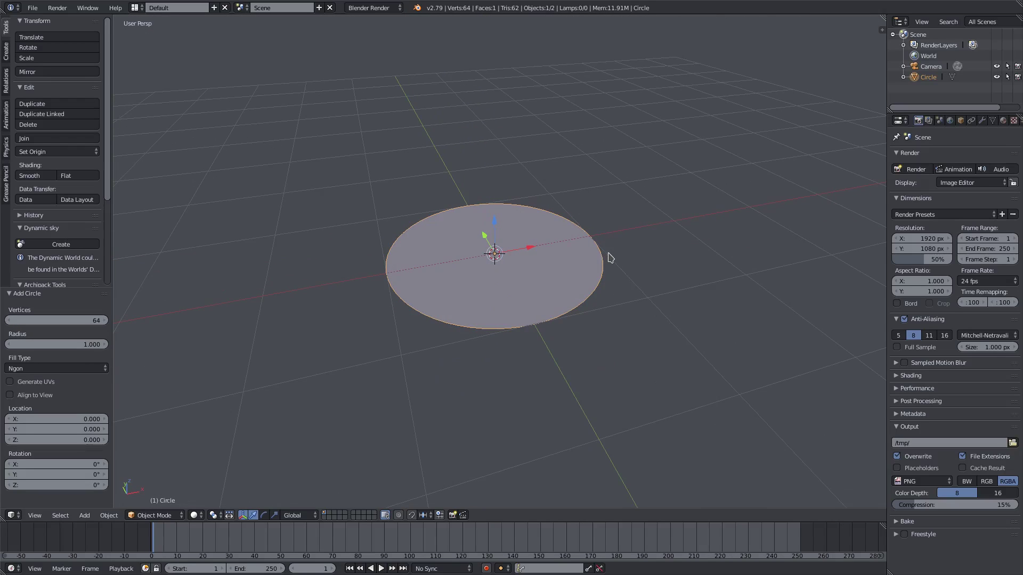
{"action": "key", "text": "r"}
{"action": "key", "text": "x"}
{"action": "key", "text": "9"}
{"action": "key", "text": "0"}
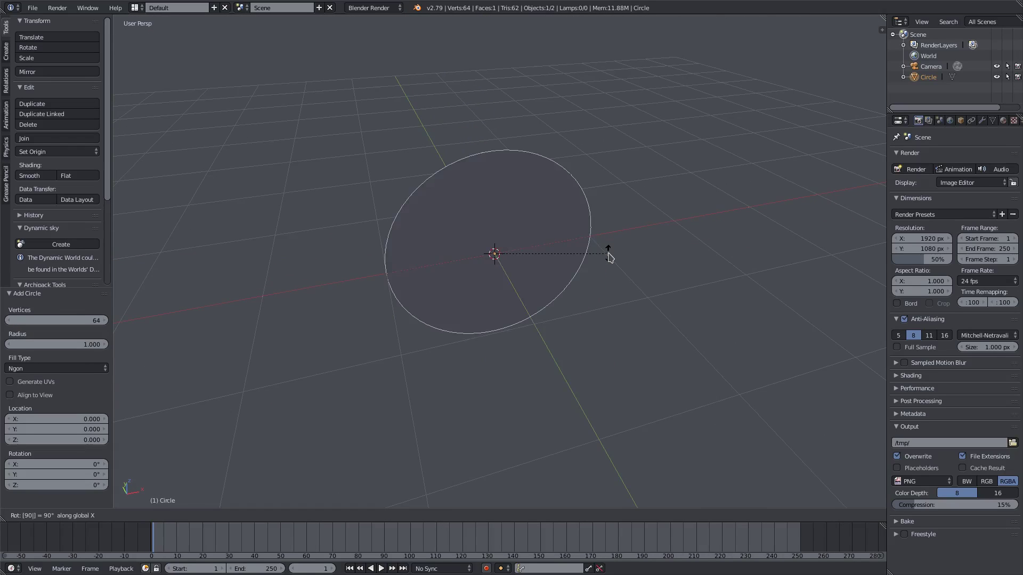
{"action": "key", "text": "Return"}
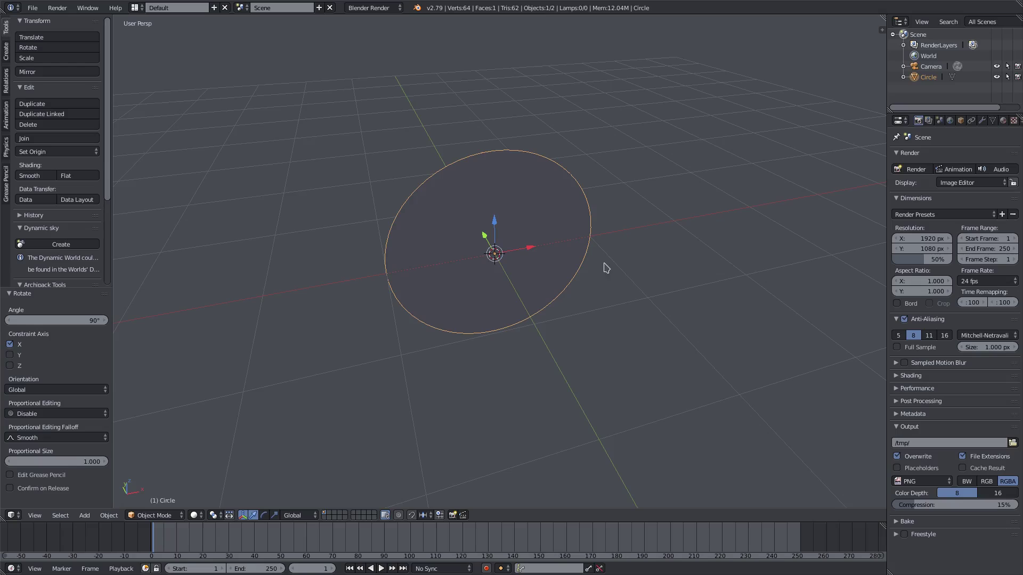
{"action": "key", "text": "KP_0"}
{"action": "scroll", "coordinate": [610, 244], "scroll_direction": "down", "scroll_amount": 2}
{"action": "scroll", "coordinate": [593, 267], "scroll_direction": "up", "scroll_amount": 3}
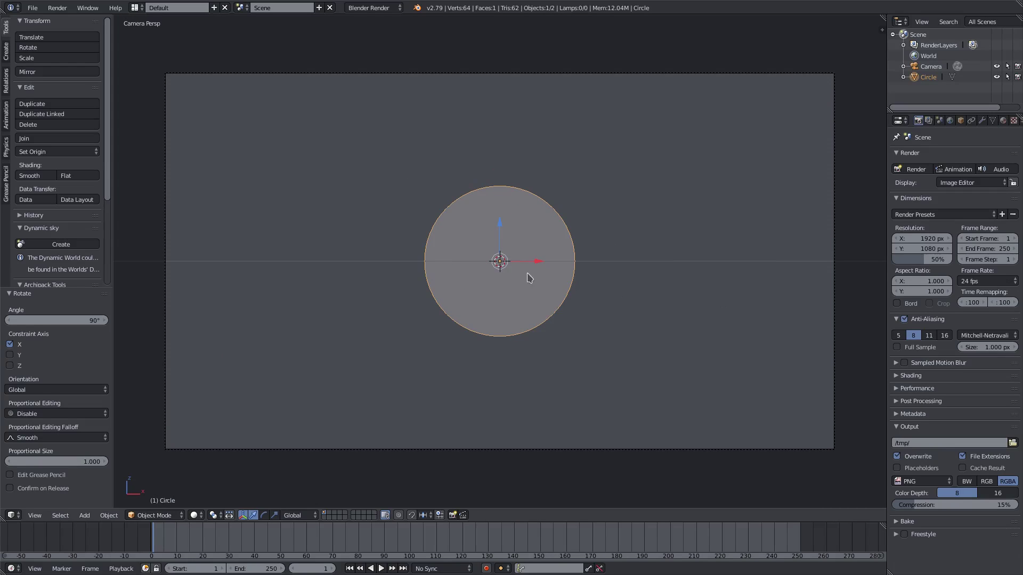
Switch the camera's lens to Orthographic and set its orthographic scale to 12
{"action": "right_click", "coordinate": [655, 75]}
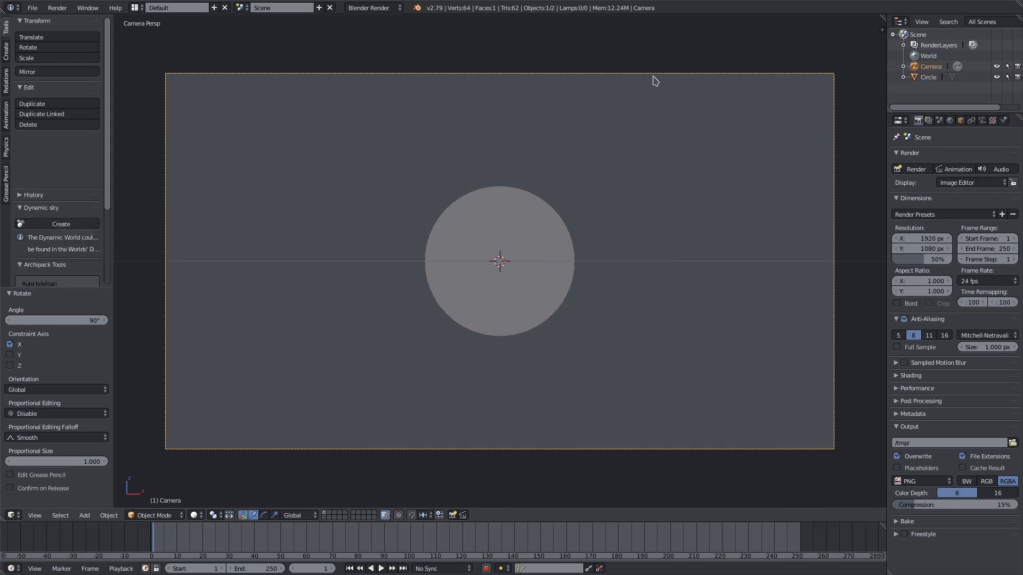
{"action": "left_click", "coordinate": [982, 120]}
{"action": "left_click_drag", "start_coordinate": [887, 176], "coordinate": [827, 178]}
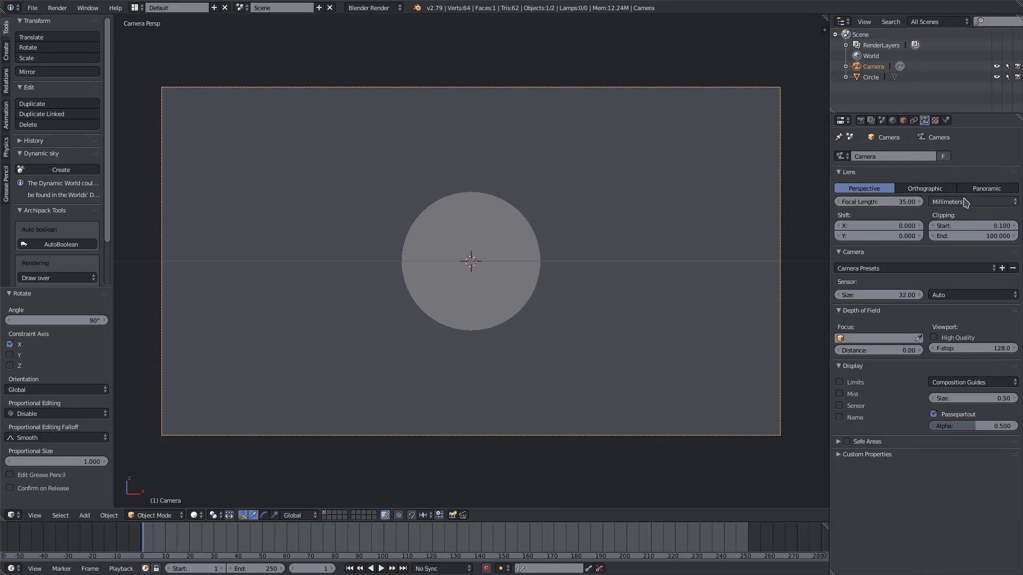
{"action": "left_click", "coordinate": [942, 188]}
{"action": "left_click_drag", "start_coordinate": [897, 204], "coordinate": [1004, 202]}
{"action": "double_click", "coordinate": [926, 203]}
{"action": "key", "text": "BackSpace"}
{"action": "key", "text": "BackSpace"}
{"action": "key", "text": "BackSpace"}
{"action": "key", "text": "BackSpace"}
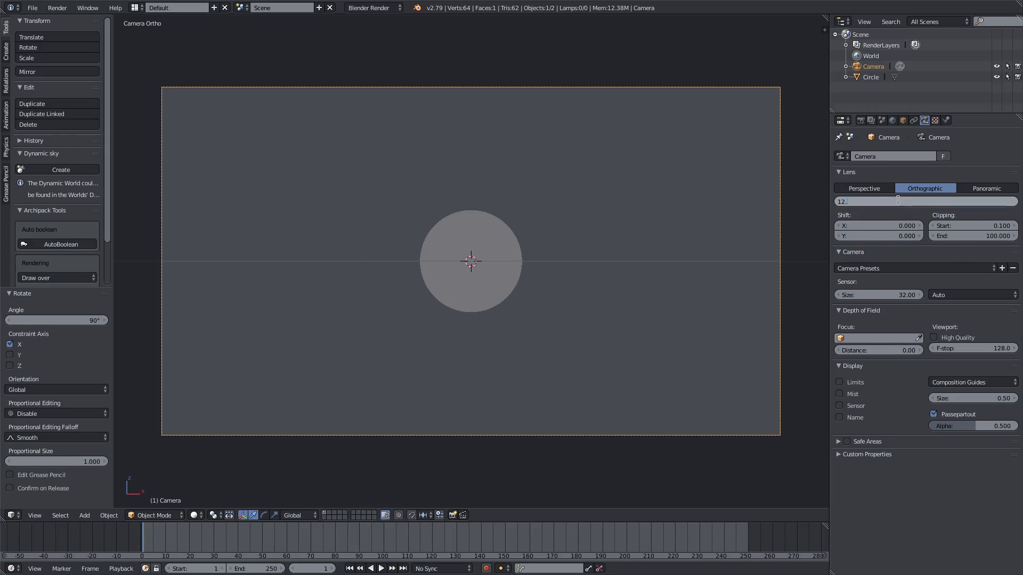
{"action": "key", "text": "Return"}
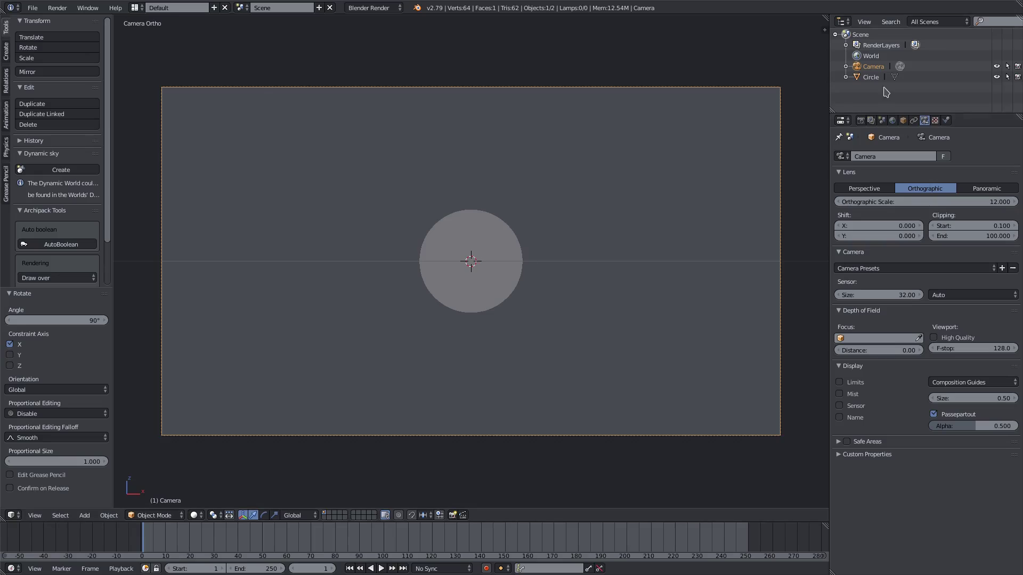
Enable the Border option in the scene's render dimensions
{"action": "left_click", "coordinate": [861, 120]}
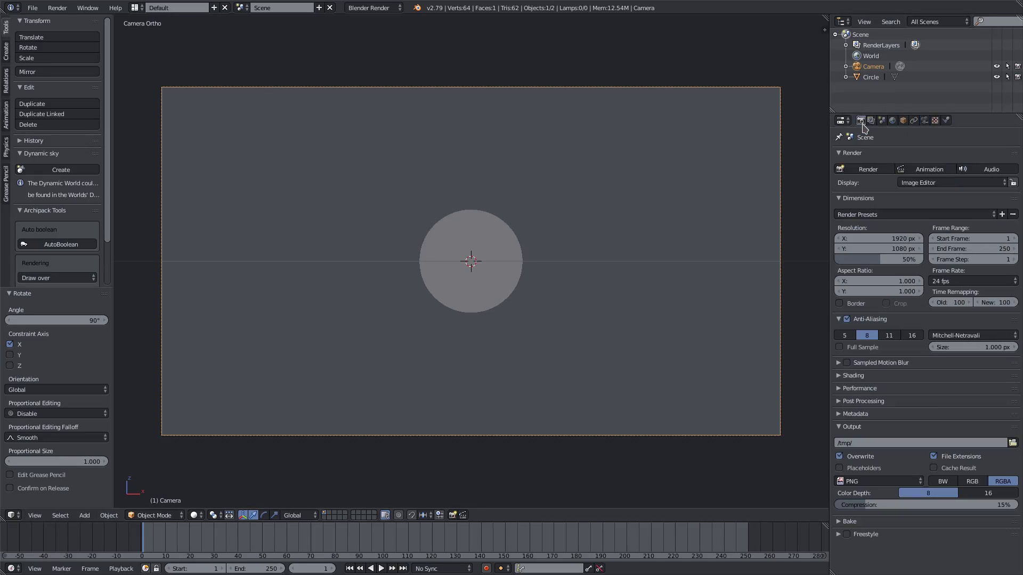
{"action": "left_click", "coordinate": [847, 303]}
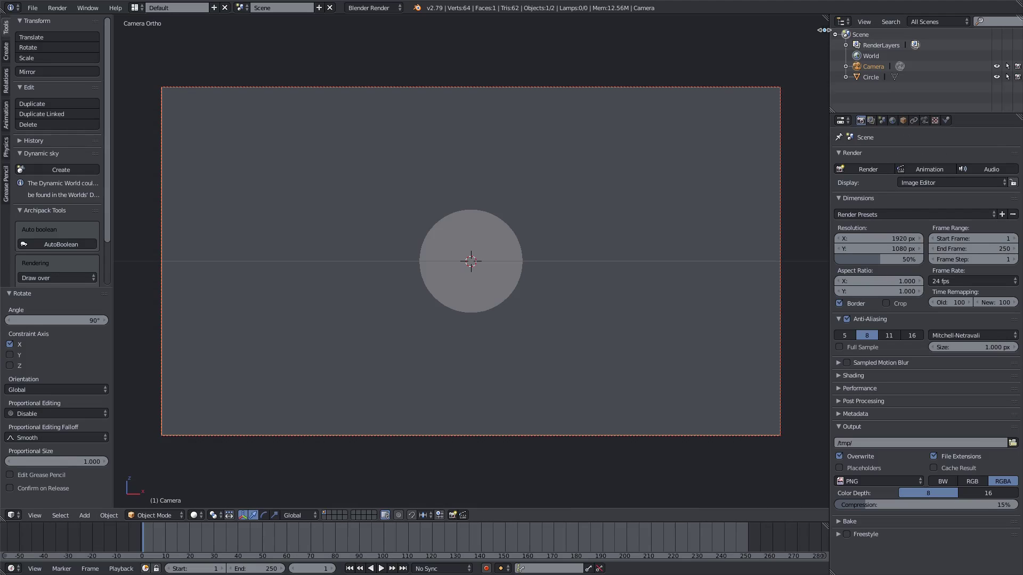
Hide the grid floor and the axis lines in the 3D viewport's display settings
{"action": "left_click", "coordinate": [824, 30]}
{"action": "left_click_drag", "start_coordinate": [734, 129], "coordinate": [712, 131]}
{"action": "scroll", "coordinate": [769, 217], "scroll_direction": "down", "scroll_amount": 7}
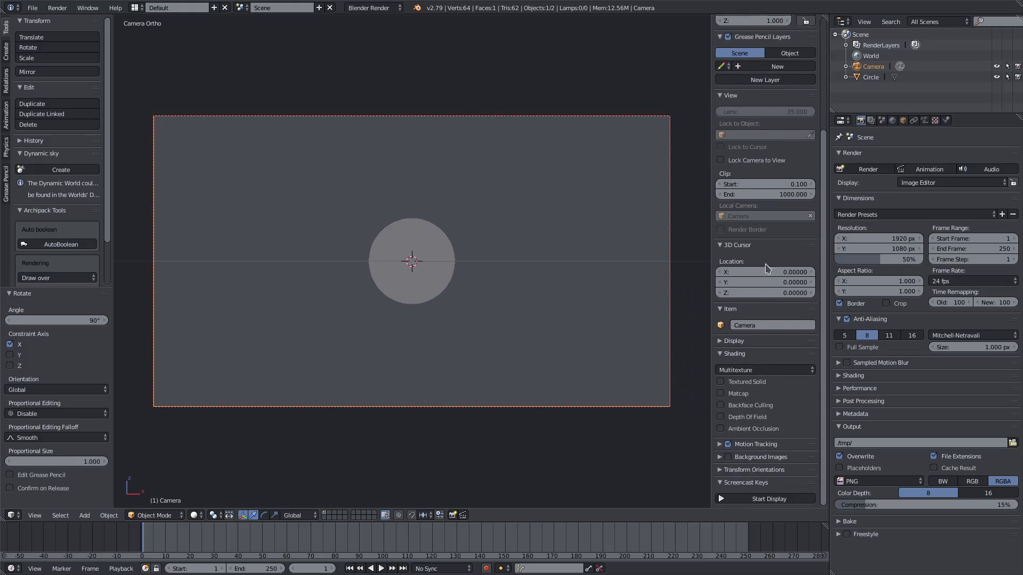
{"action": "left_click", "coordinate": [730, 341]}
{"action": "left_click", "coordinate": [780, 419]}
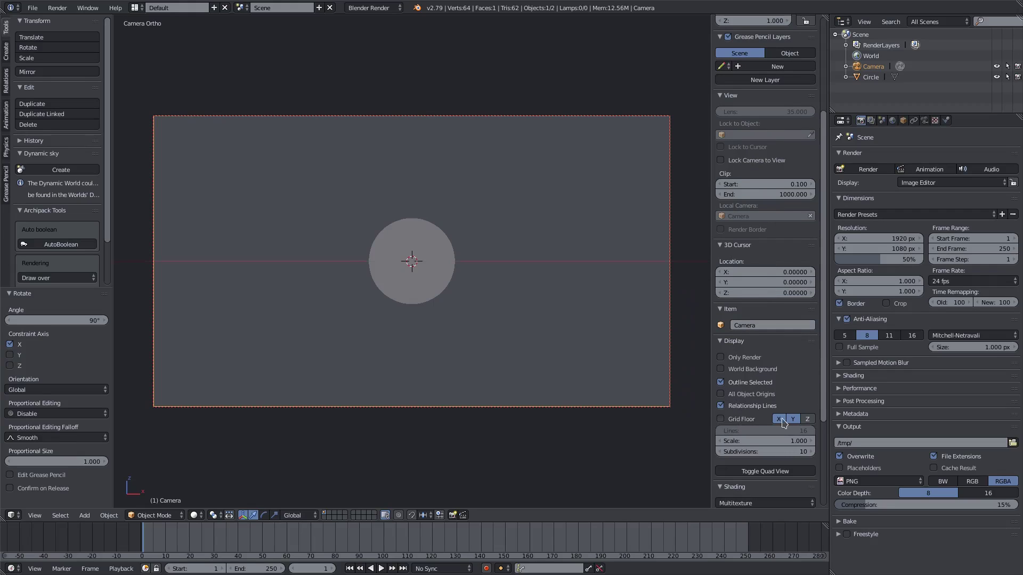
{"action": "left_click", "coordinate": [780, 420]}
{"action": "key", "text": "n"}
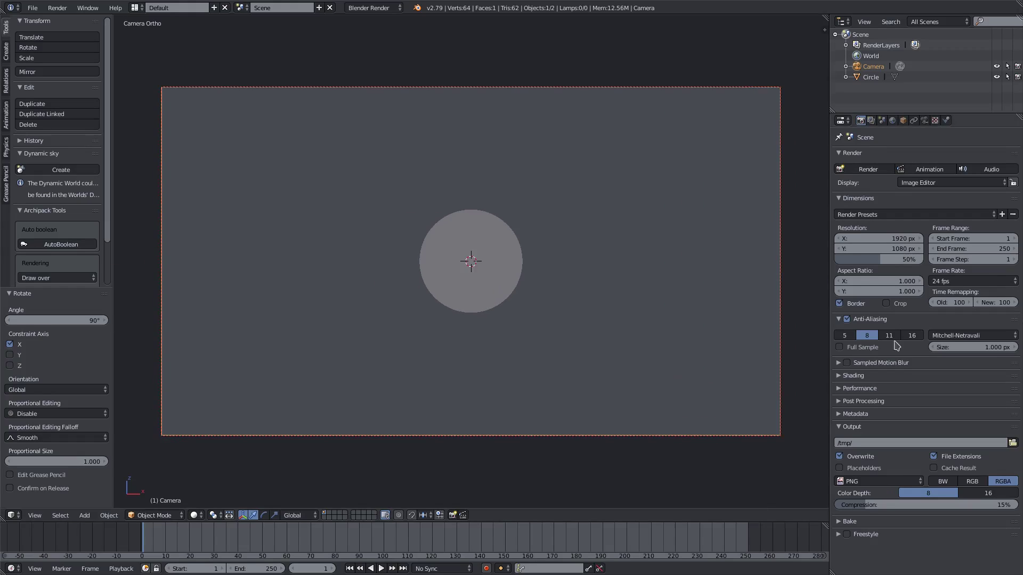
Select the circle and open its material settings
{"action": "scroll", "coordinate": [554, 313], "scroll_direction": "up", "scroll_amount": 2}
{"action": "scroll", "coordinate": [563, 314], "scroll_direction": "down", "scroll_amount": 2}
{"action": "right_click", "coordinate": [468, 268]}
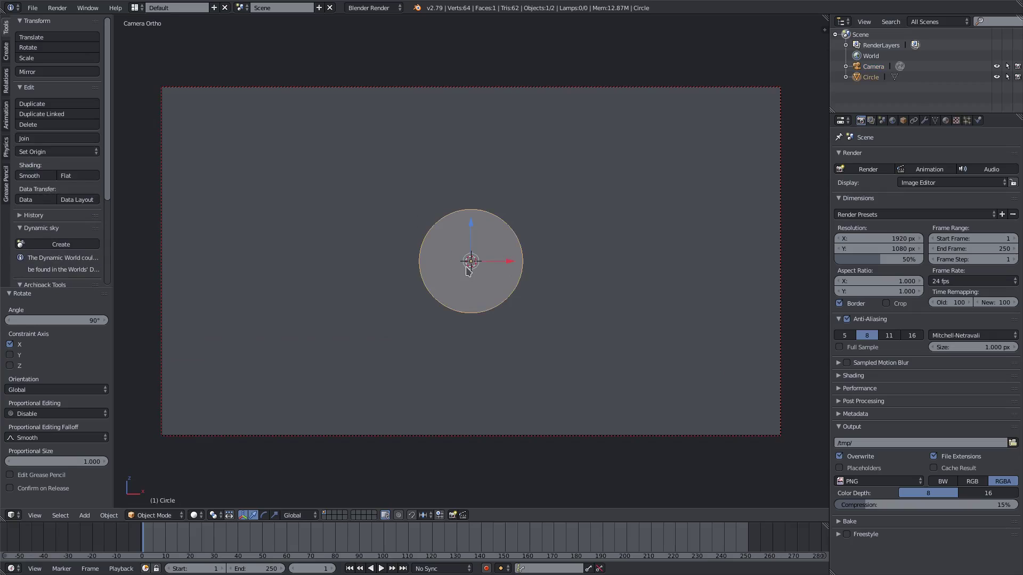
{"action": "middle_click_drag", "start_coordinate": [468, 267], "coordinate": [559, 288]}
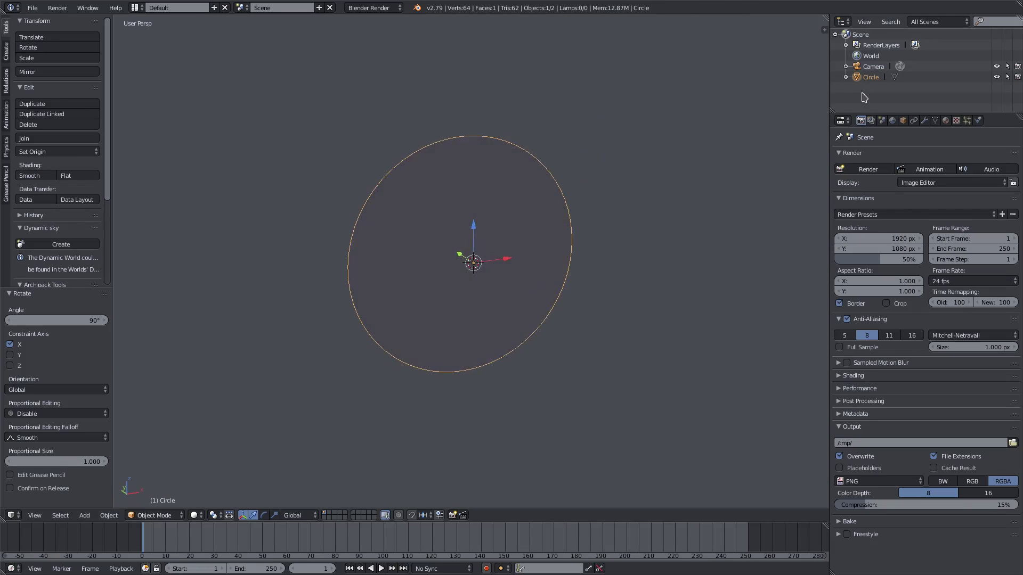
{"action": "left_click", "coordinate": [945, 121]}
{"action": "middle_click_drag", "start_coordinate": [637, 255], "coordinate": [628, 247]}
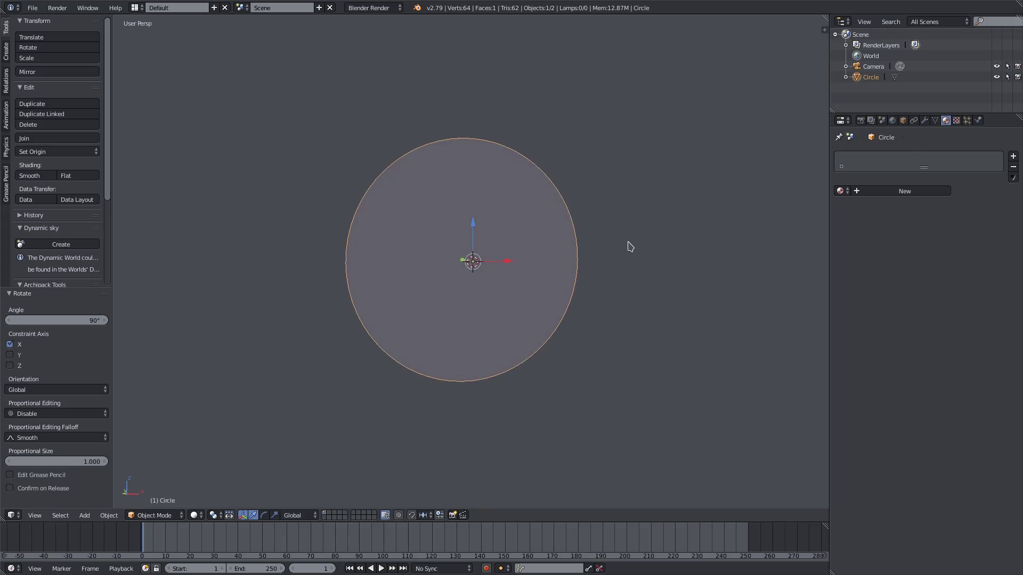
Switch the render engine to Cycles Render and assign the existing material named Material to the circle
{"action": "left_click", "coordinate": [378, 9]}
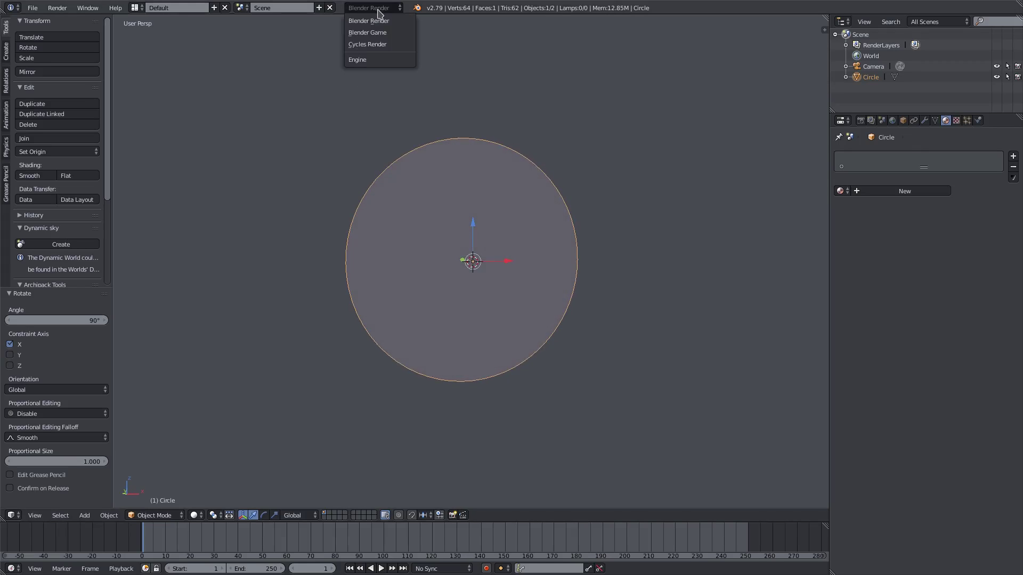
{"action": "left_click", "coordinate": [368, 45]}
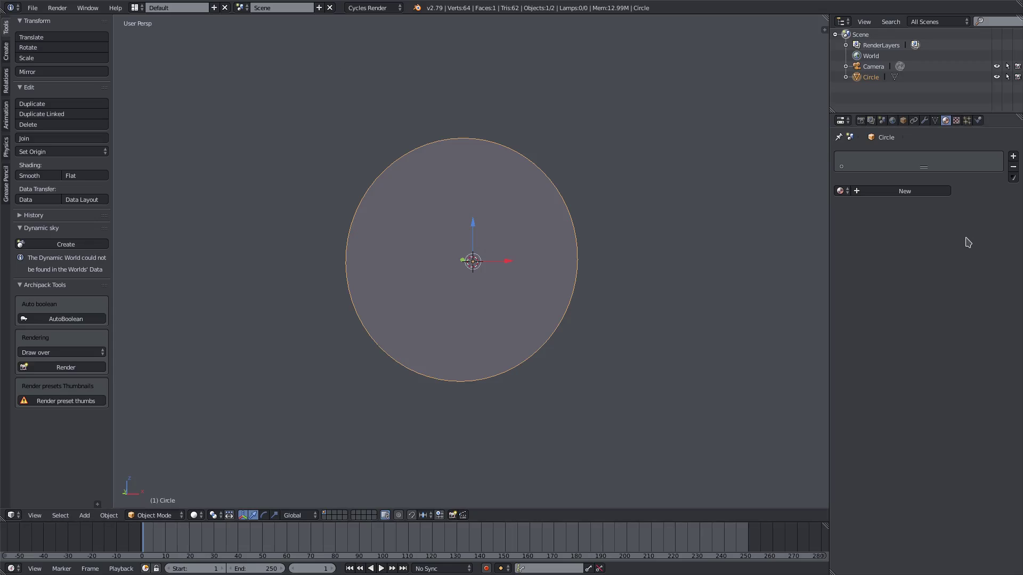
{"action": "left_click", "coordinate": [838, 190]}
{"action": "left_click", "coordinate": [848, 209]}
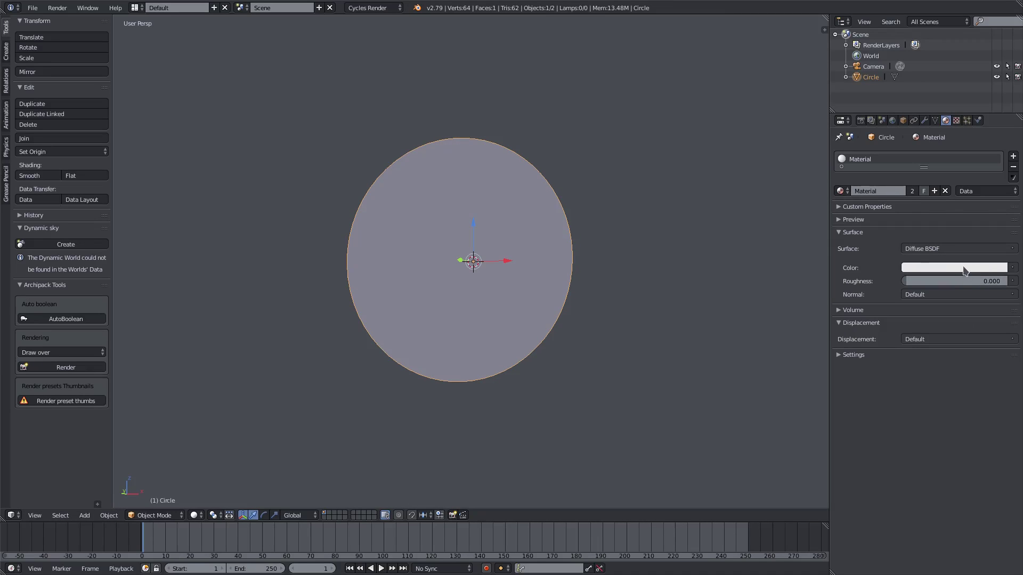
Change the circle material's surface shader to Emission and give it a slightly bluish white color
{"action": "left_click", "coordinate": [970, 249]}
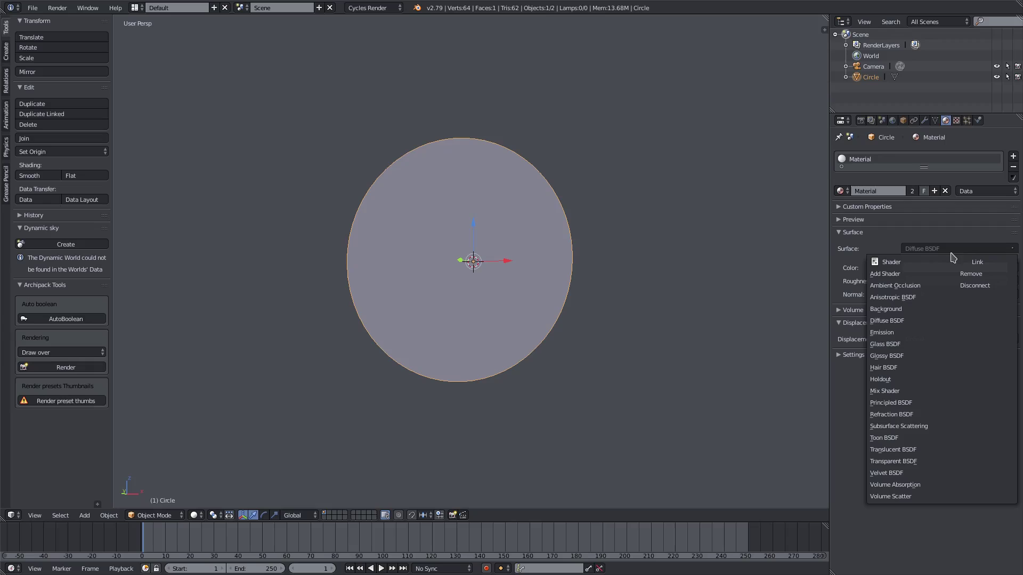
{"action": "left_click", "coordinate": [904, 333]}
{"action": "left_click", "coordinate": [930, 280]}
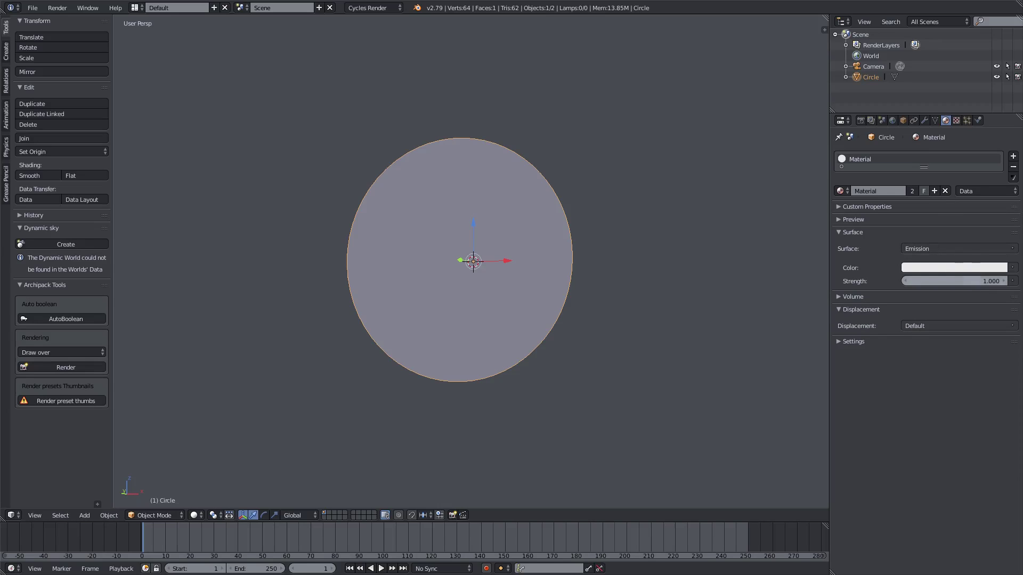
{"action": "key", "text": "Return"}
{"action": "left_click", "coordinate": [951, 268]}
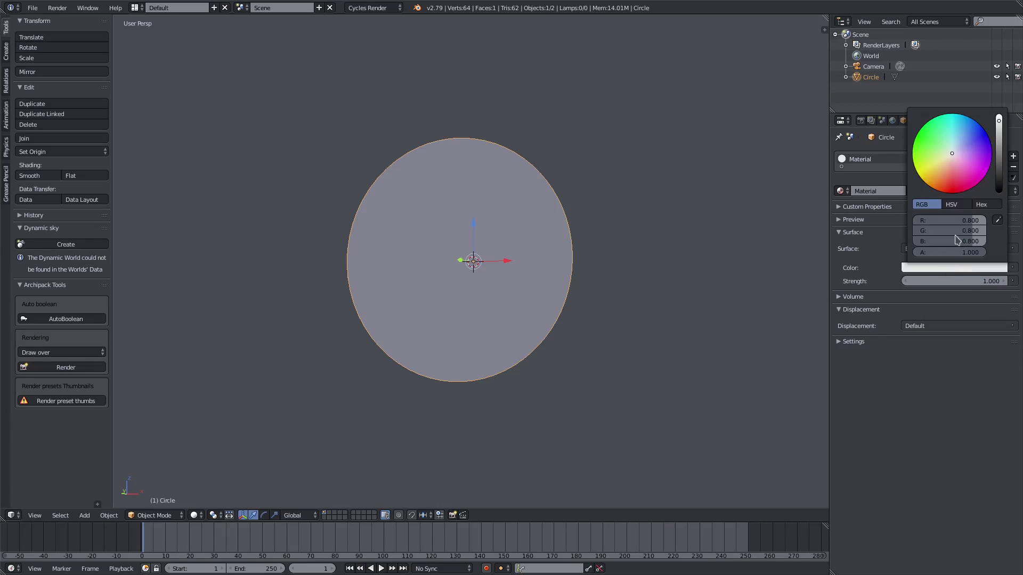
{"action": "left_click_drag", "start_coordinate": [953, 149], "coordinate": [954, 151]}
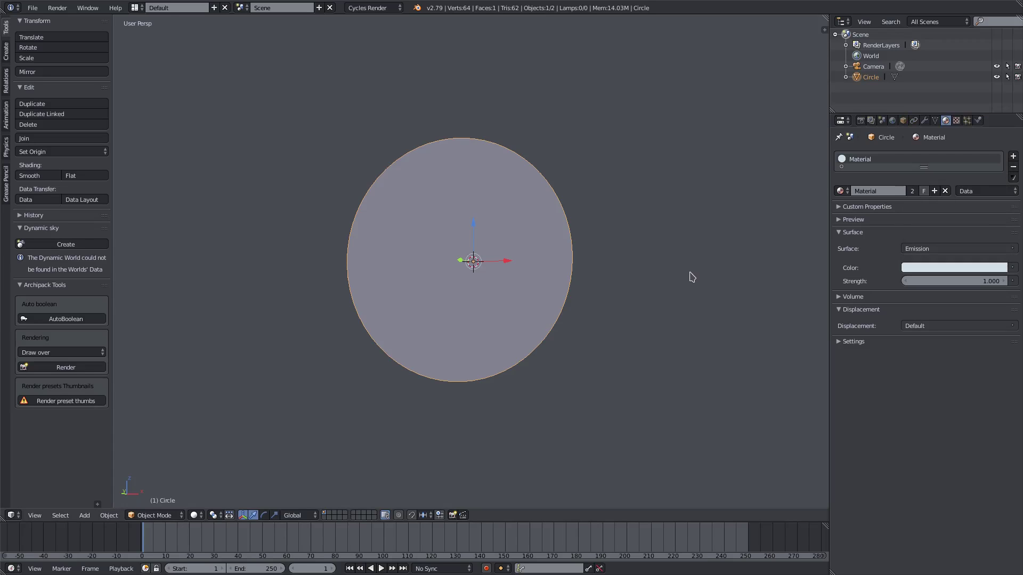
Duplicate the circle, keeping the copy in the same position as the original
{"action": "middle_click_drag", "start_coordinate": [470, 243], "coordinate": [491, 258]}
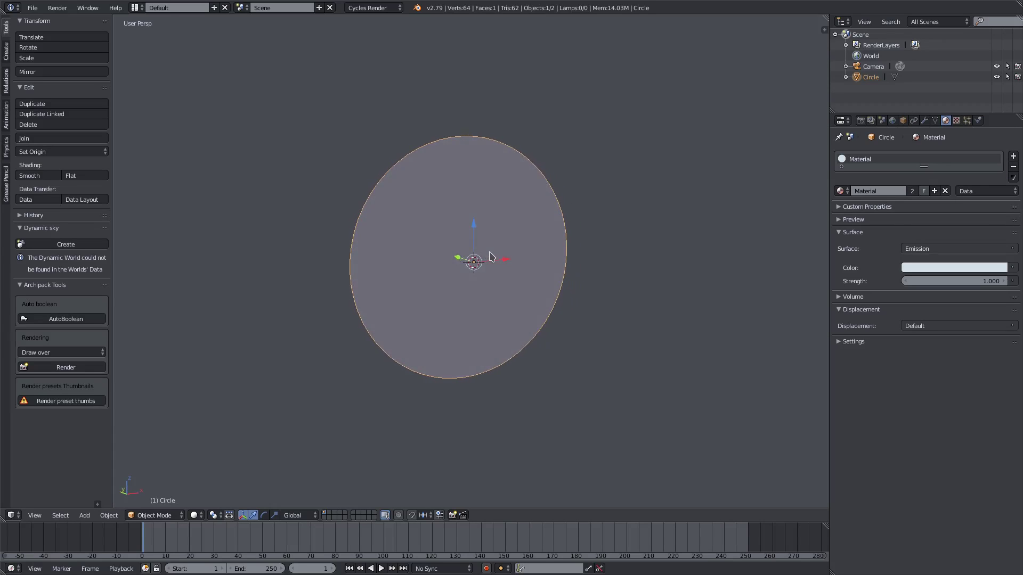
{"action": "key", "text": "shift+d"}
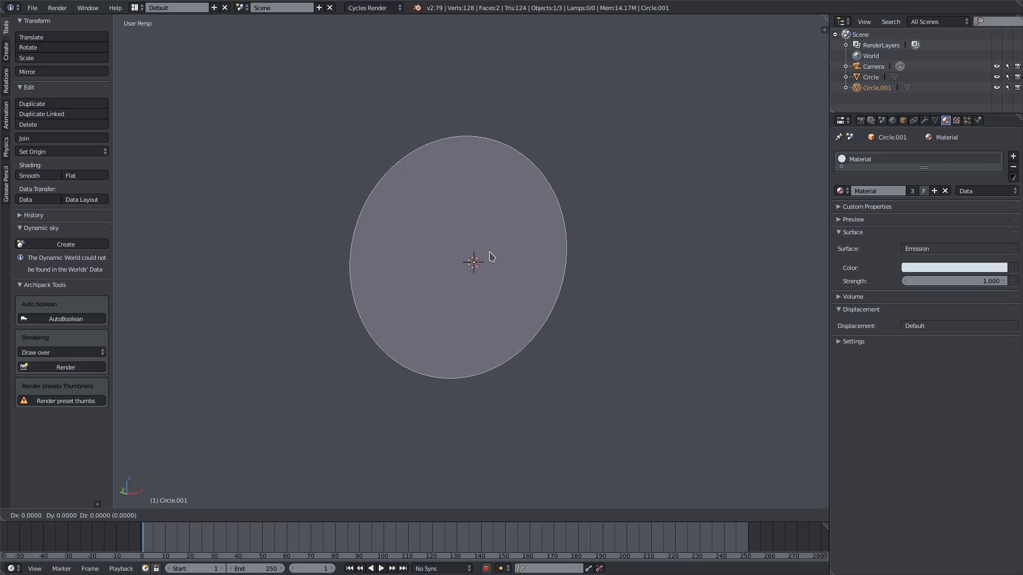
{"action": "right_click", "coordinate": [490, 253]}
From the right side view, shift the duplicate circle very slightly along negative Y, in front of the original
{"action": "middle_click_drag", "start_coordinate": [583, 291], "coordinate": [534, 300]}
{"action": "key", "text": "KP_3"}
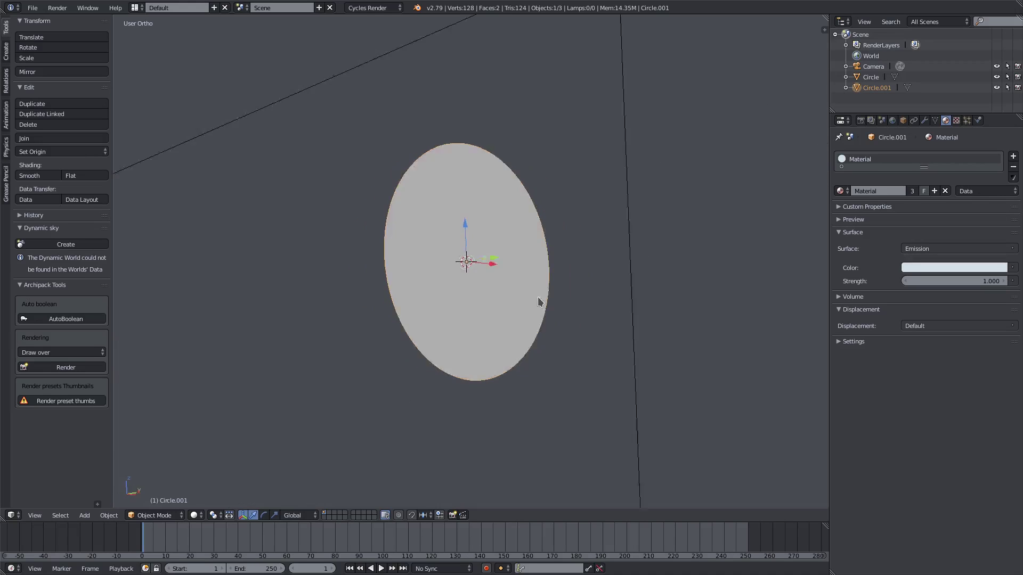
{"action": "scroll", "coordinate": [432, 250], "scroll_direction": "up", "scroll_amount": 3}
{"action": "scroll", "coordinate": [423, 256], "scroll_direction": "down", "scroll_amount": 5, "text": "ctrl"}
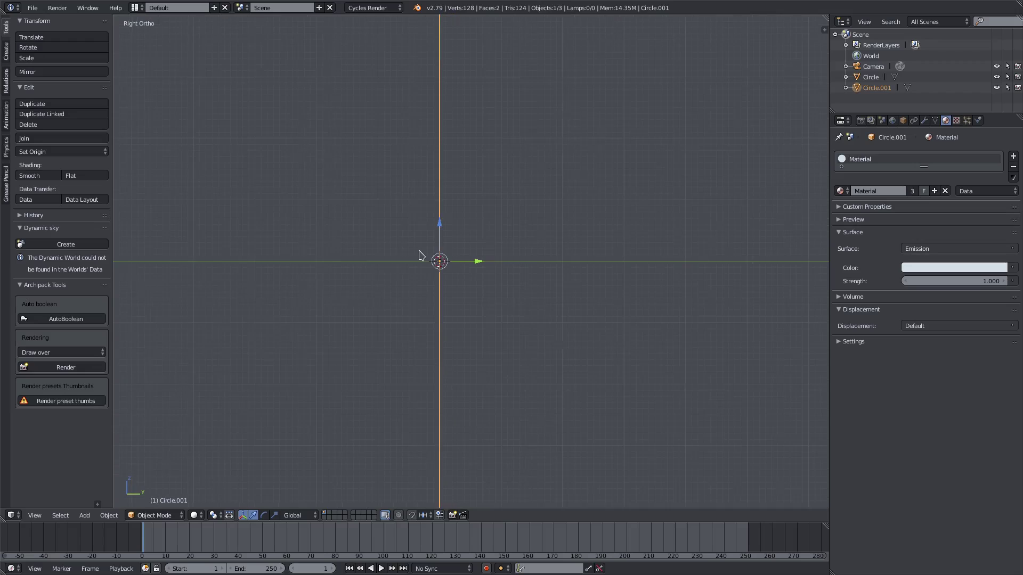
{"action": "middle_click_drag", "start_coordinate": [350, 260], "coordinate": [564, 154], "text": "shift"}
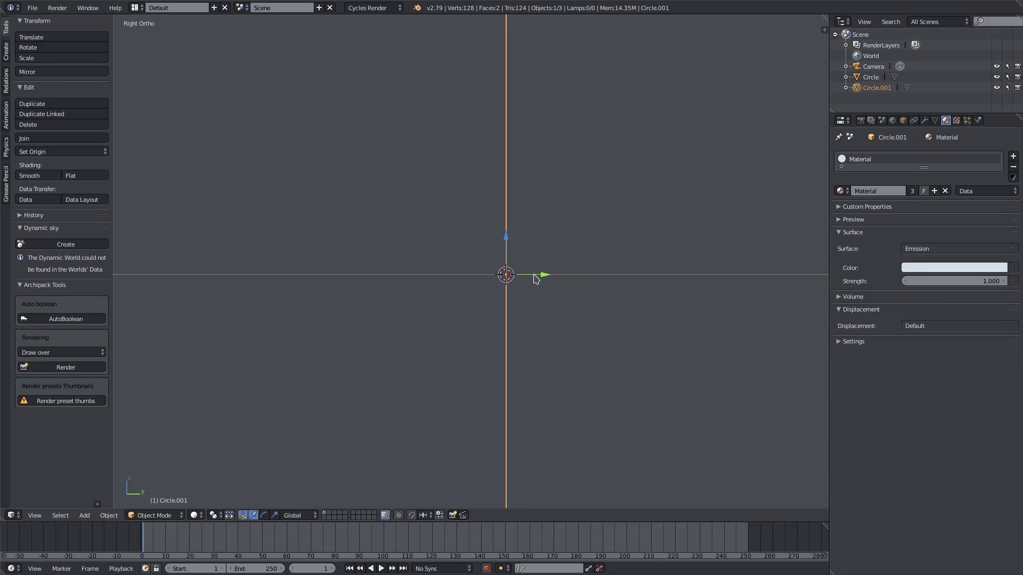
{"action": "left_click_drag", "start_coordinate": [546, 277], "coordinate": [543, 277]}
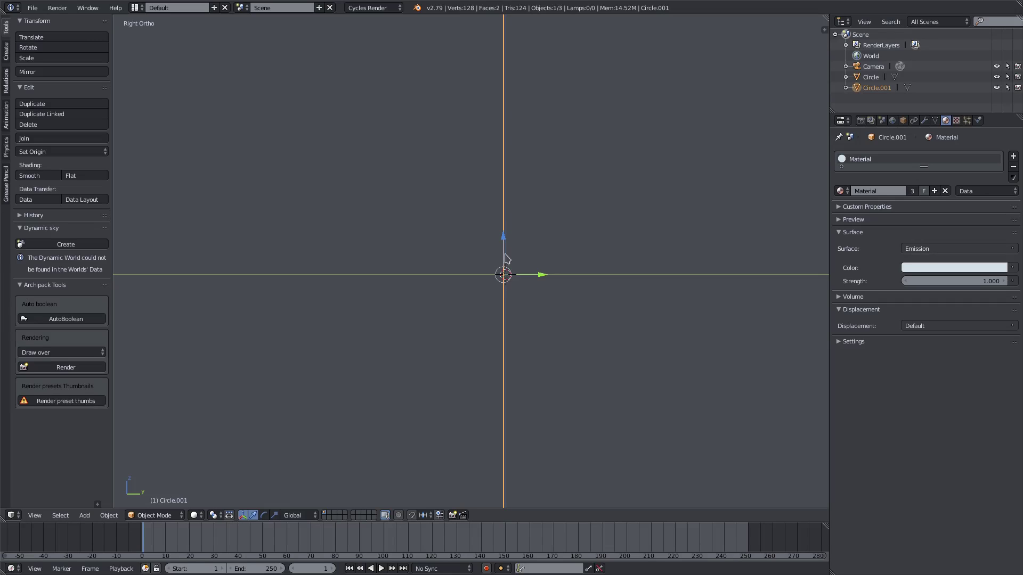
Make the duplicate circle's material a single-user copy and turn it into a black Diffuse BSDF
{"action": "middle_click_drag", "start_coordinate": [508, 253], "coordinate": [549, 282]}
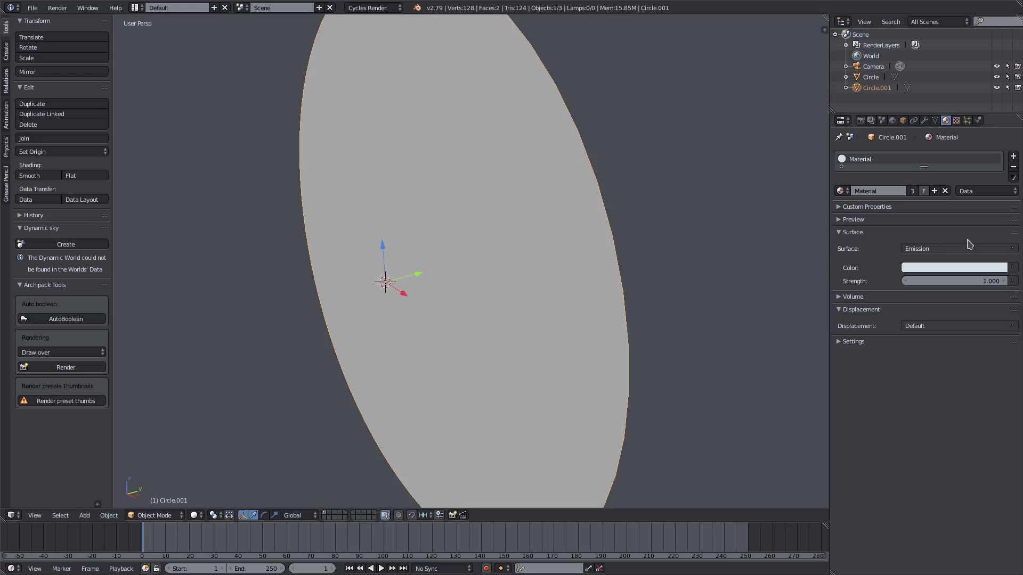
{"action": "left_click", "coordinate": [913, 191]}
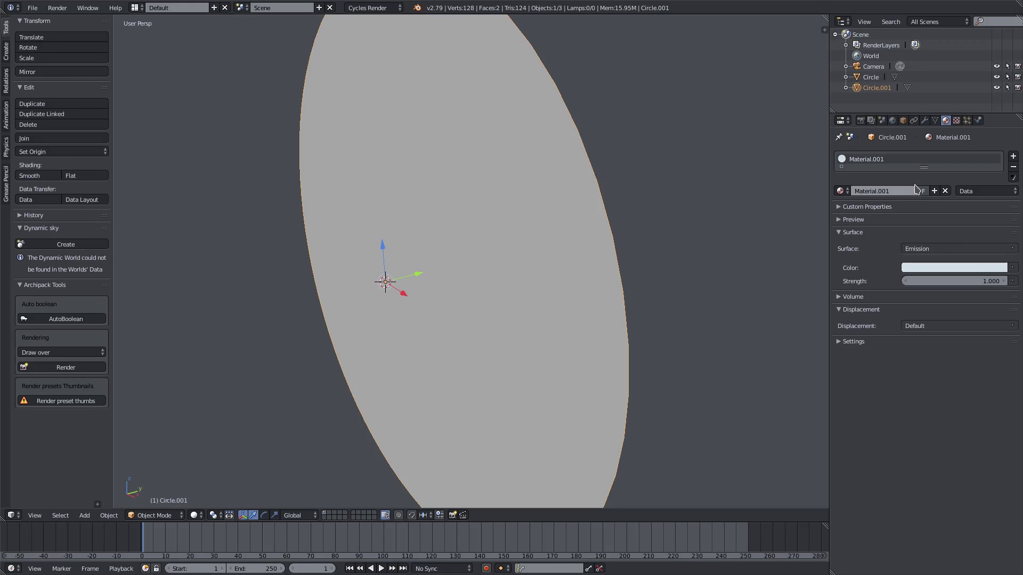
{"action": "left_click", "coordinate": [950, 249]}
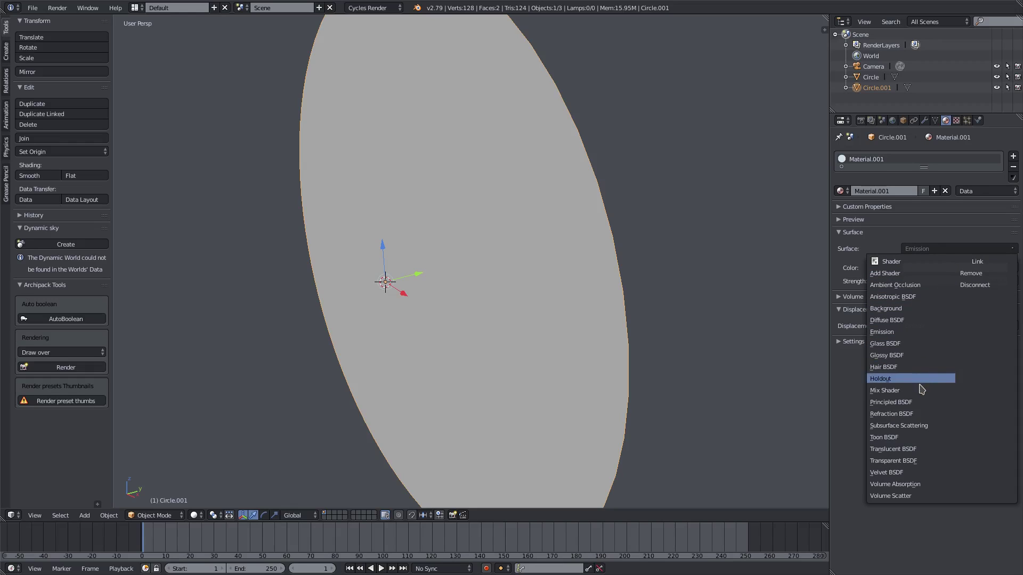
{"action": "left_click", "coordinate": [913, 321]}
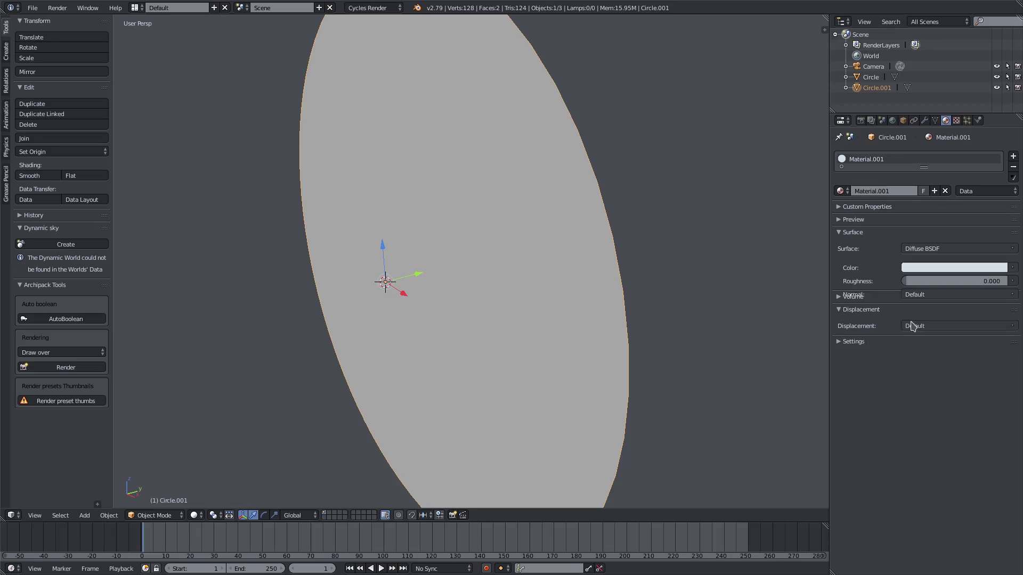
{"action": "left_click", "coordinate": [946, 268]}
{"action": "left_click", "coordinate": [999, 179]}
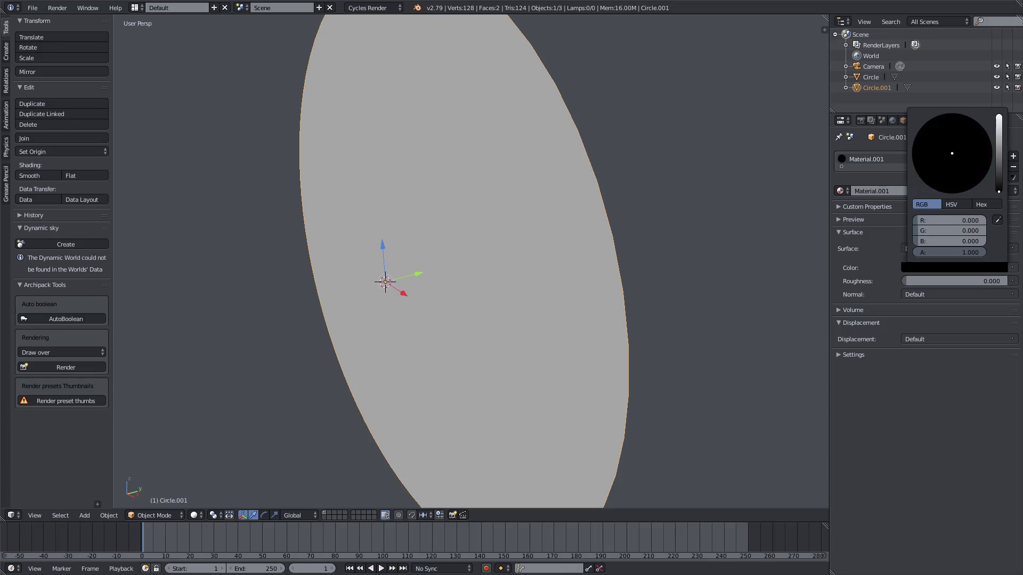
Set the world's background color to pure black, with R, G and B at 0
{"action": "left_click", "coordinate": [893, 121]}
{"action": "left_click", "coordinate": [935, 214]}
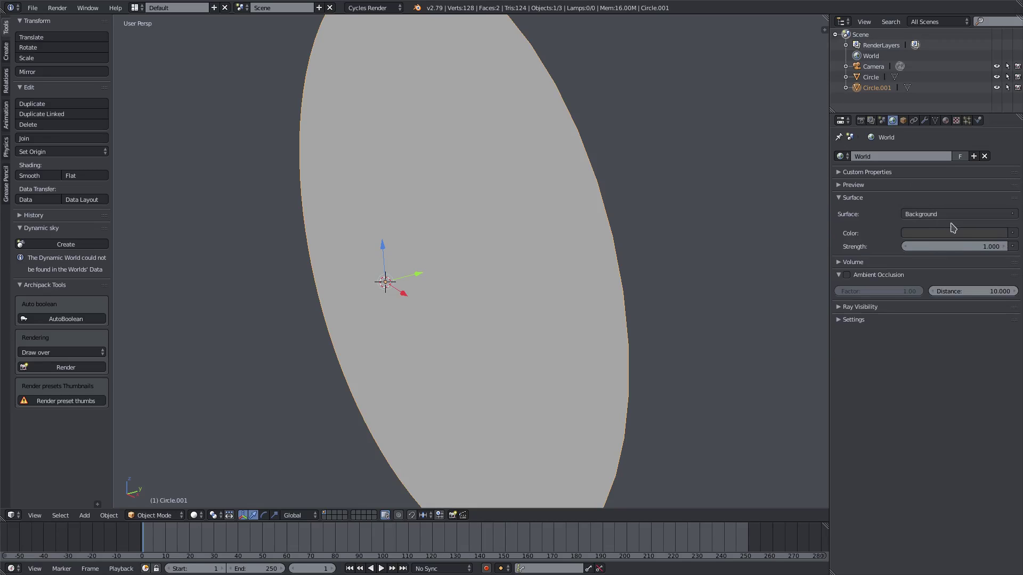
{"action": "left_click", "coordinate": [958, 234]}
{"action": "left_click", "coordinate": [999, 144]}
{"action": "left_click_drag", "start_coordinate": [998, 145], "coordinate": [999, 158]}
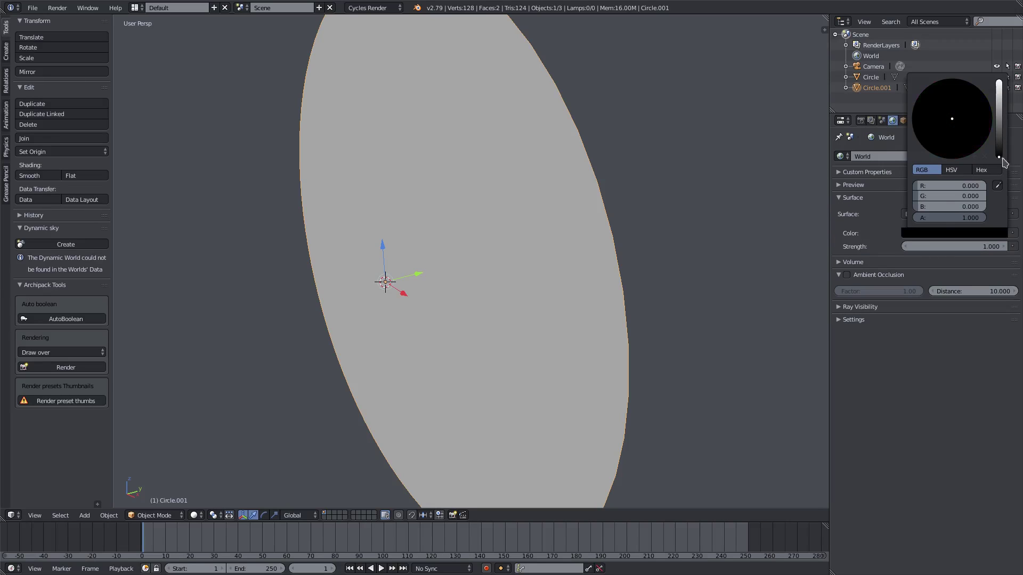
Set the animation's start frame to 0 and render a test image from the camera view
{"action": "key", "text": "KP_0"}
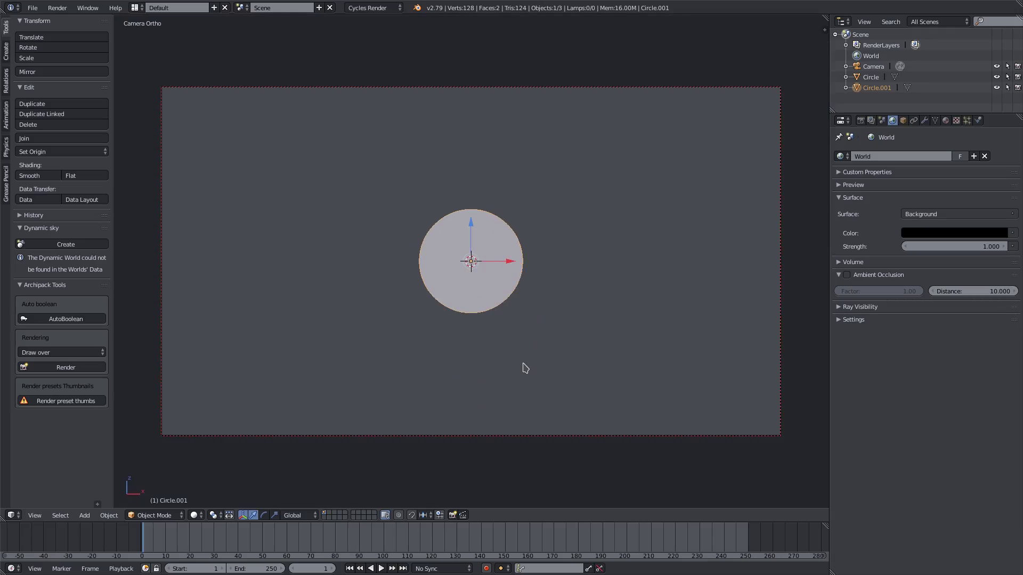
{"action": "left_click", "coordinate": [169, 568]}
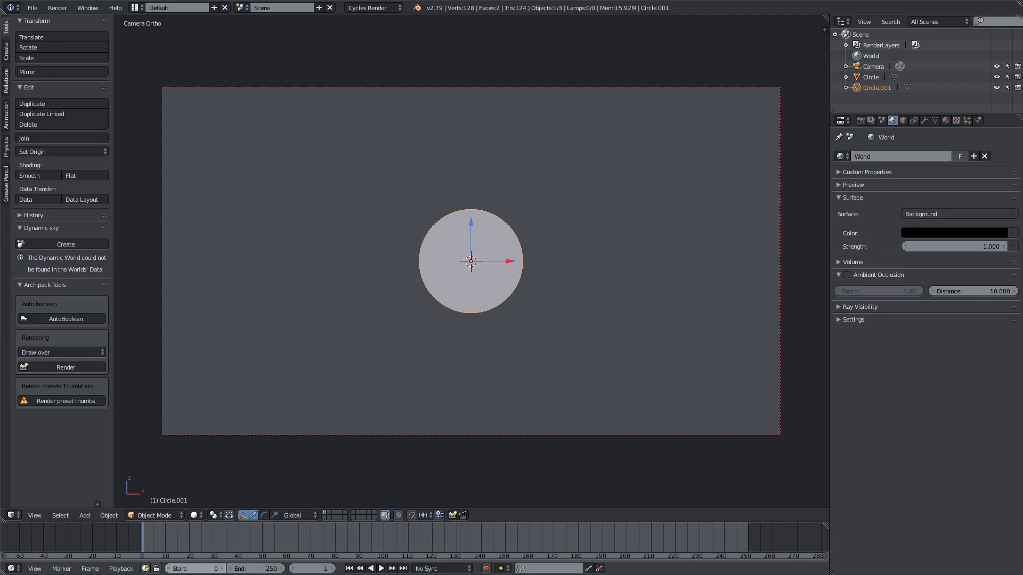
{"action": "left_click", "coordinate": [58, 8]}
{"action": "left_click", "coordinate": [74, 20]}
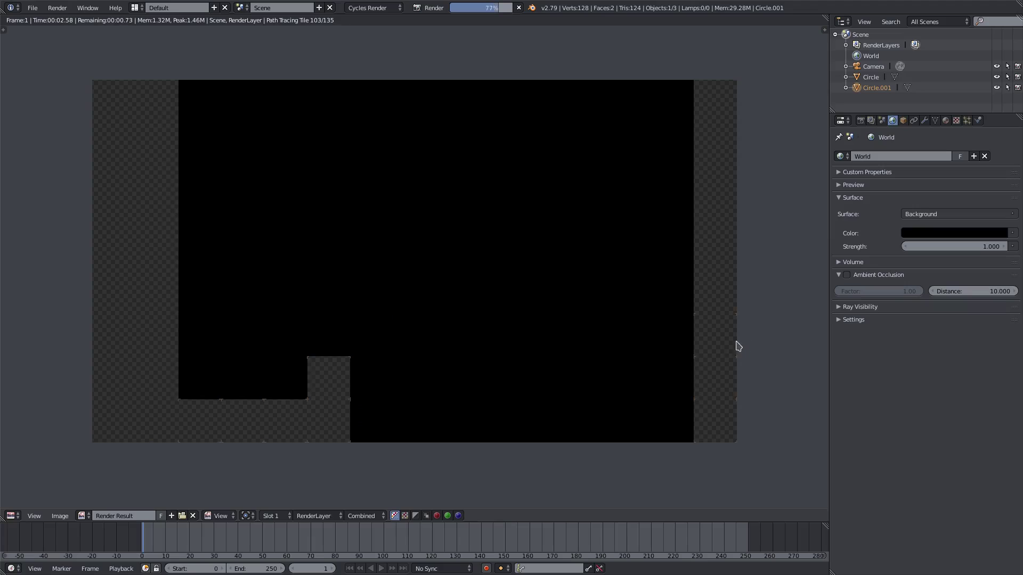
{"action": "key", "text": "Escape"}
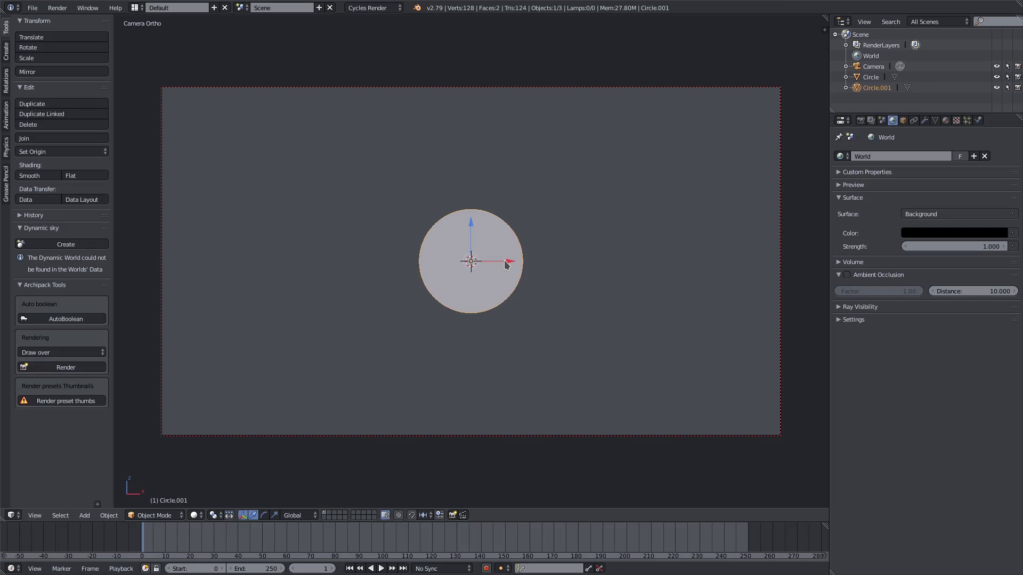
Try shifting the duplicate circle along positive X so it partly covers the original, and render a test image
{"action": "left_click_drag", "start_coordinate": [506, 264], "coordinate": [538, 262]}
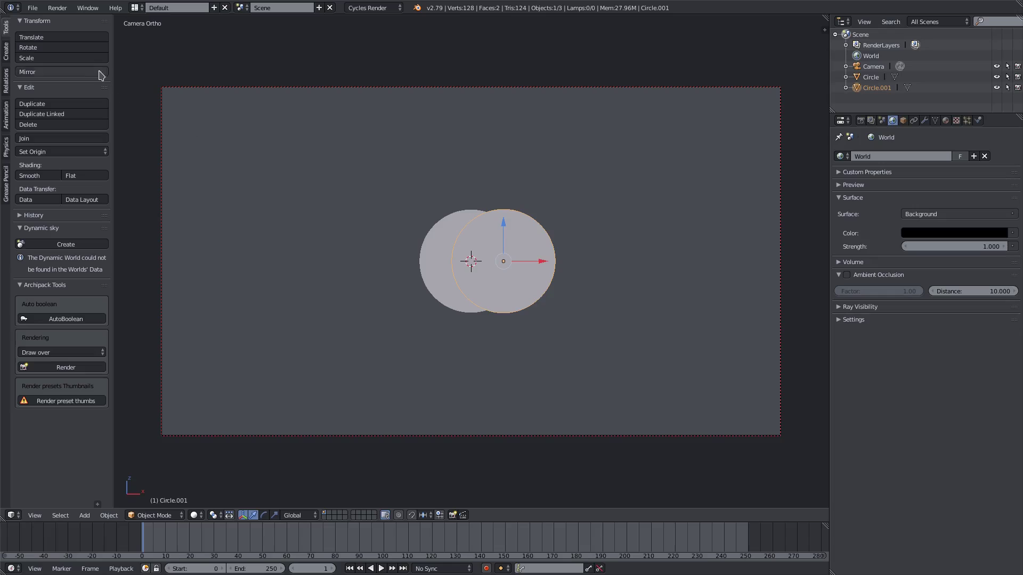
{"action": "left_click", "coordinate": [58, 7]}
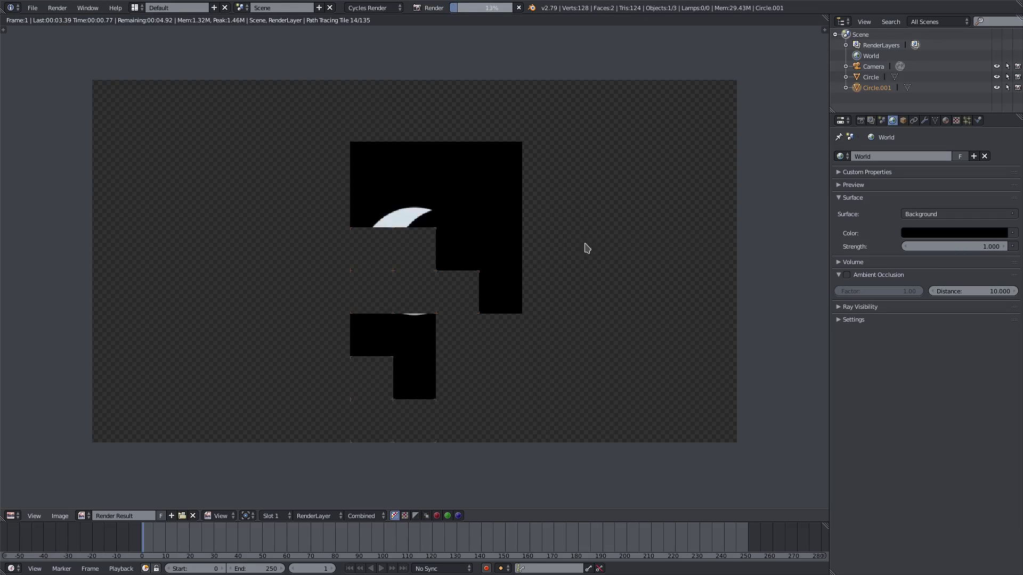
{"action": "scroll", "coordinate": [541, 352], "scroll_direction": "down", "scroll_amount": 1}
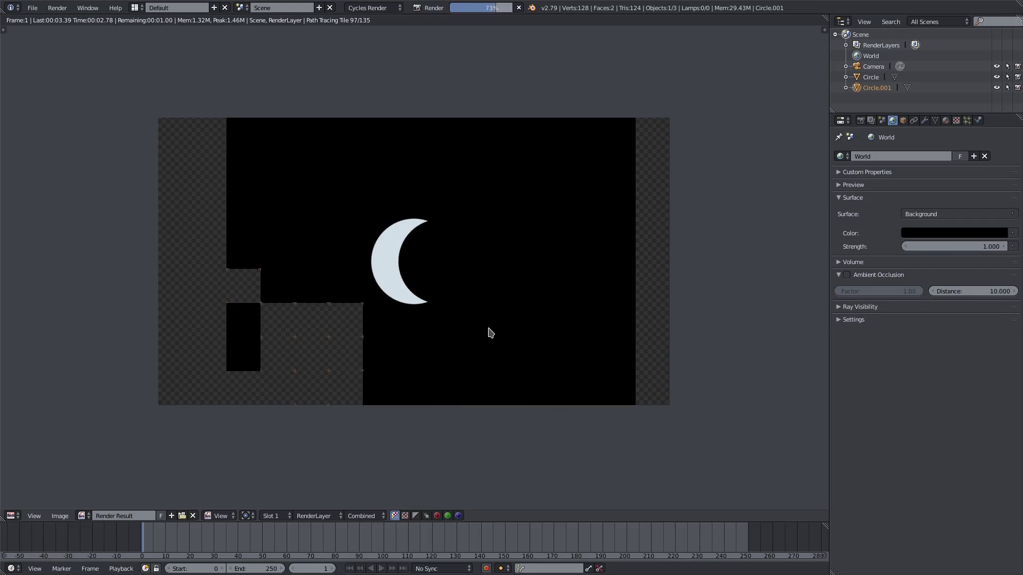
{"action": "scroll", "coordinate": [488, 335], "scroll_direction": "up", "scroll_amount": 2}
{"action": "scroll", "coordinate": [489, 335], "scroll_direction": "down", "scroll_amount": 3}
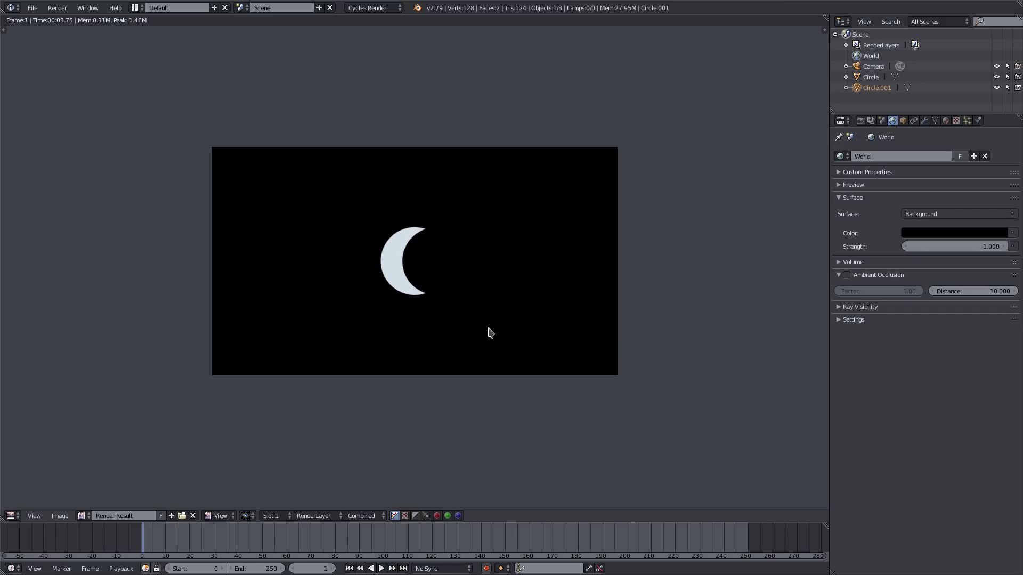
{"action": "key", "text": "Escape"}
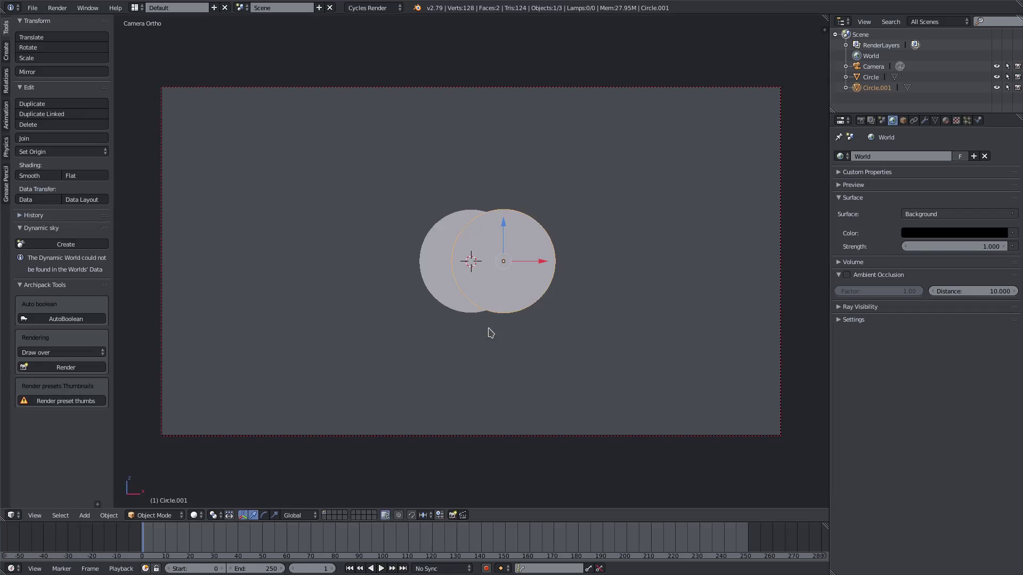
With the duplicate circle at location 0, 0, 0, insert a Location keyframe at frame 70 and return to frame 0
{"action": "left_click", "coordinate": [860, 121]}
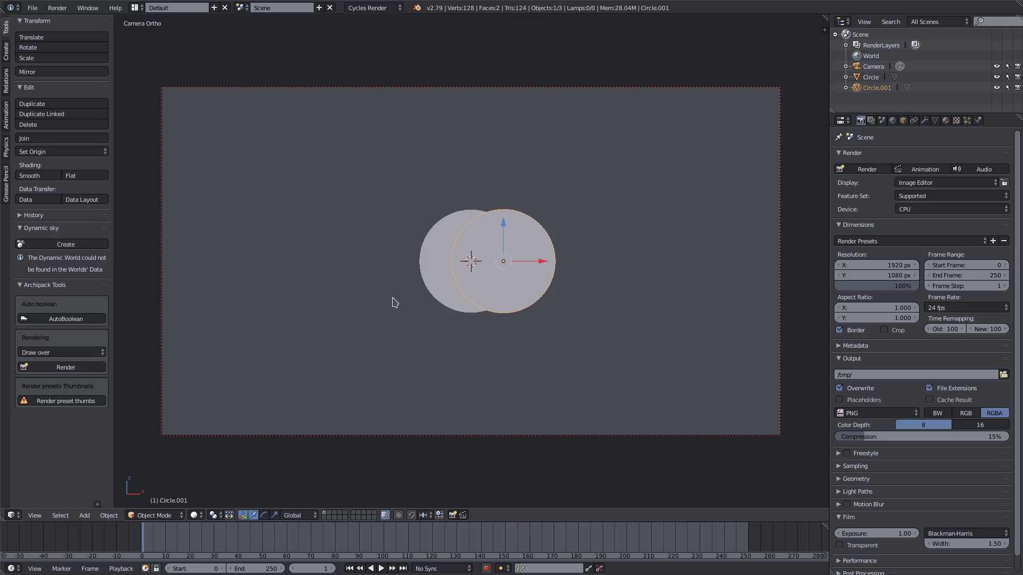
{"action": "key", "text": "n"}
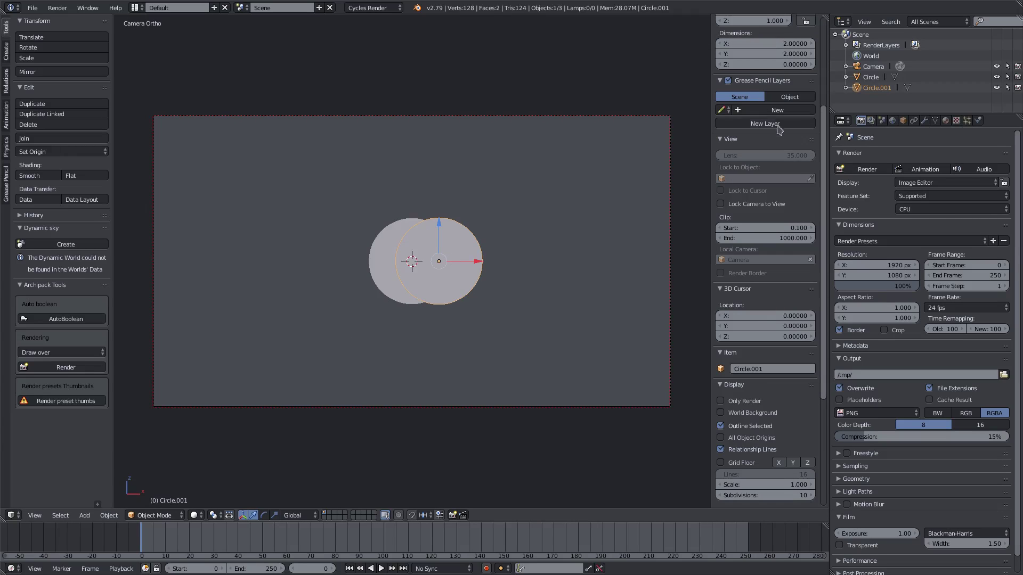
{"action": "scroll", "coordinate": [779, 130], "scroll_direction": "up", "scroll_amount": 6}
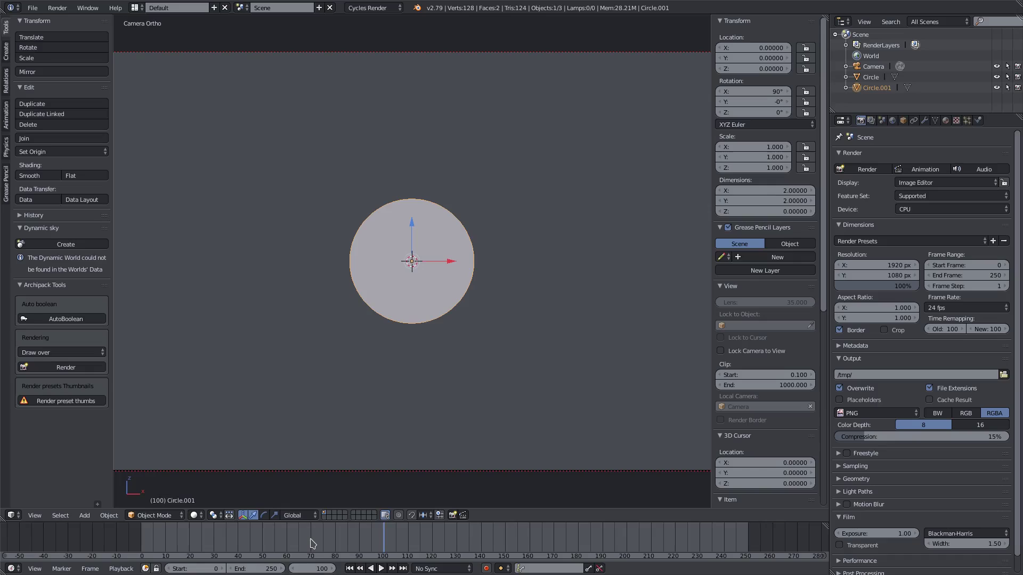
{"action": "left_click", "coordinate": [311, 543]}
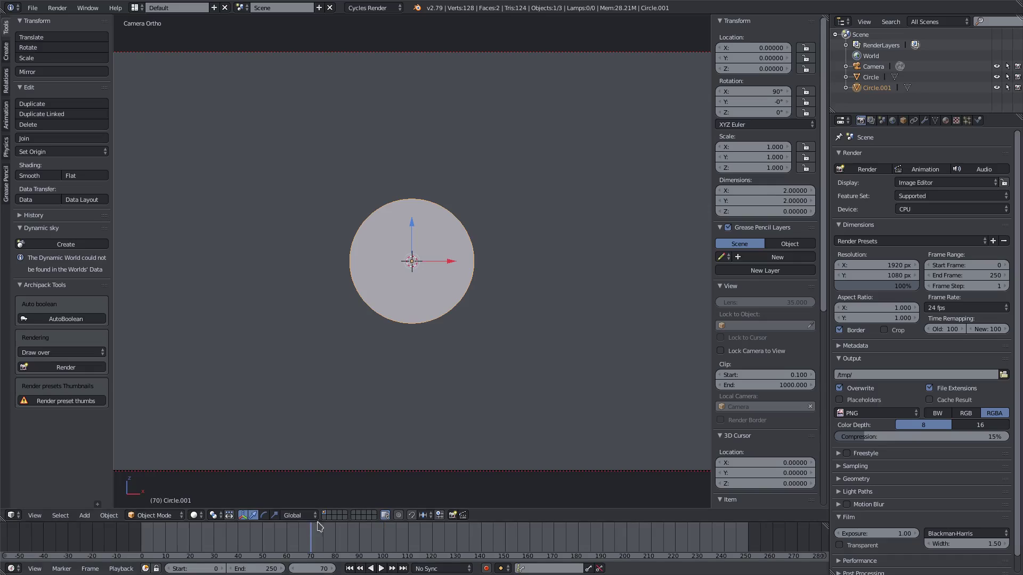
{"action": "key", "text": "i"}
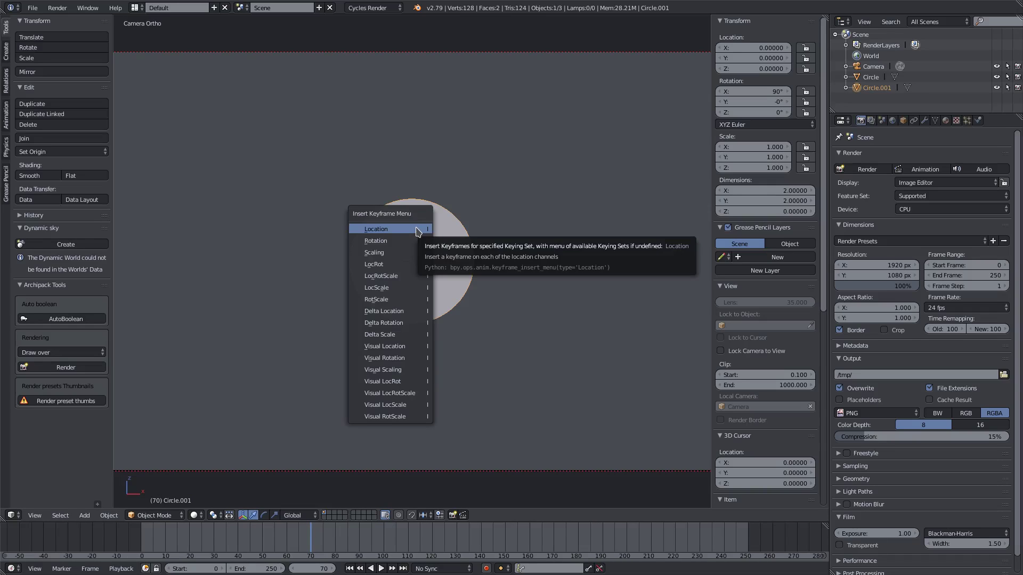
{"action": "left_click", "coordinate": [417, 231]}
{"action": "left_click", "coordinate": [350, 569]}
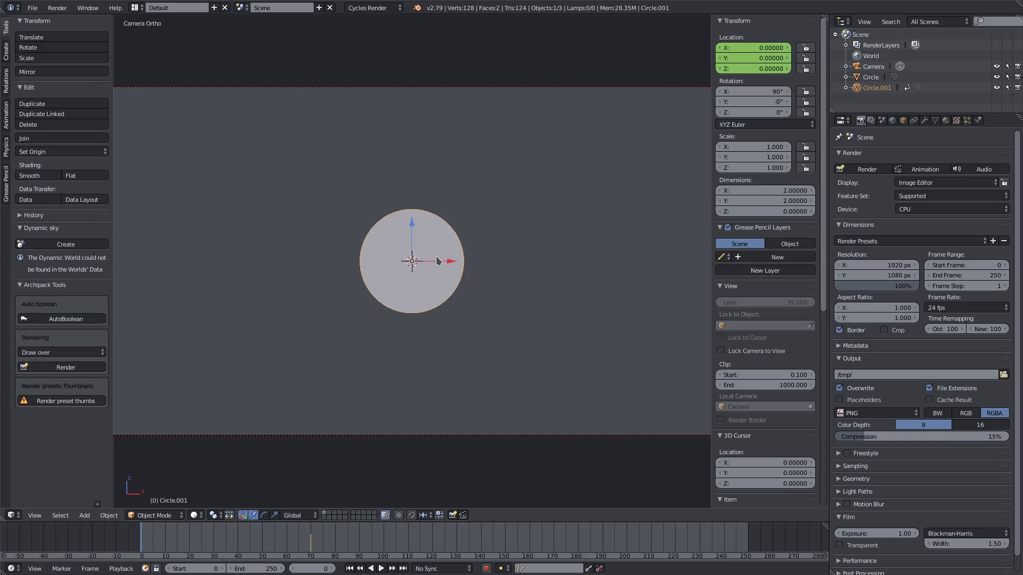
Move the duplicate circle along X to about 2.517, clear of the original, and insert a Location keyframe at frame 0
{"action": "key", "text": "g"}
{"action": "key", "text": "x"}
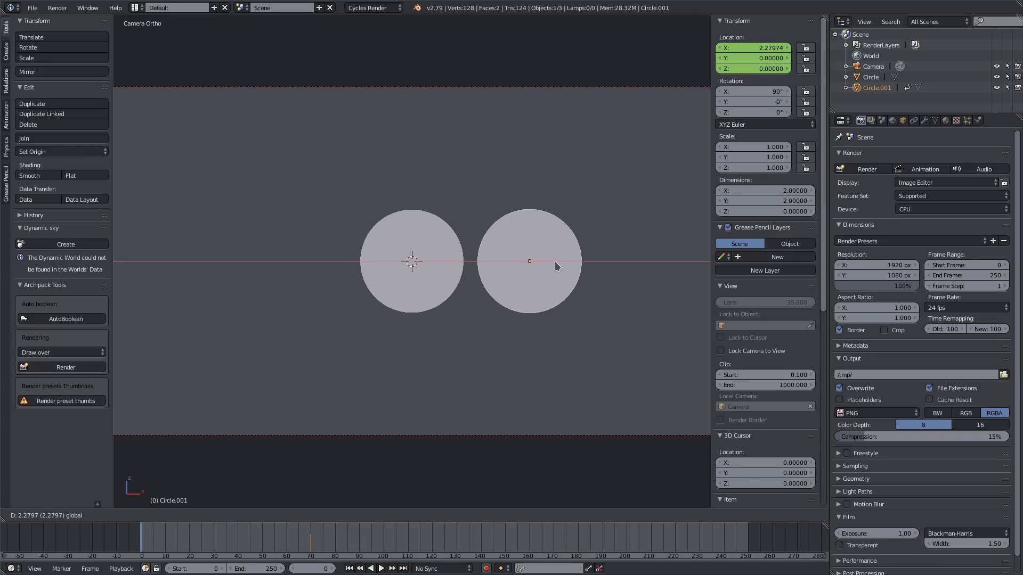
{"action": "left_click", "coordinate": [555, 261]}
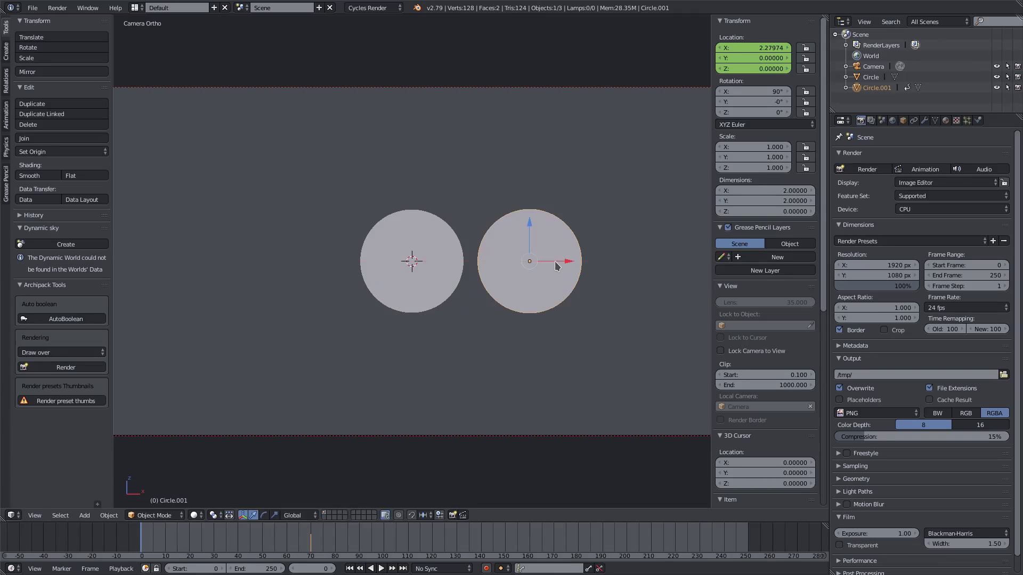
{"action": "key", "text": "g"}
{"action": "key", "text": "x"}
{"action": "left_click", "coordinate": [568, 263]}
{"action": "key", "text": "i"}
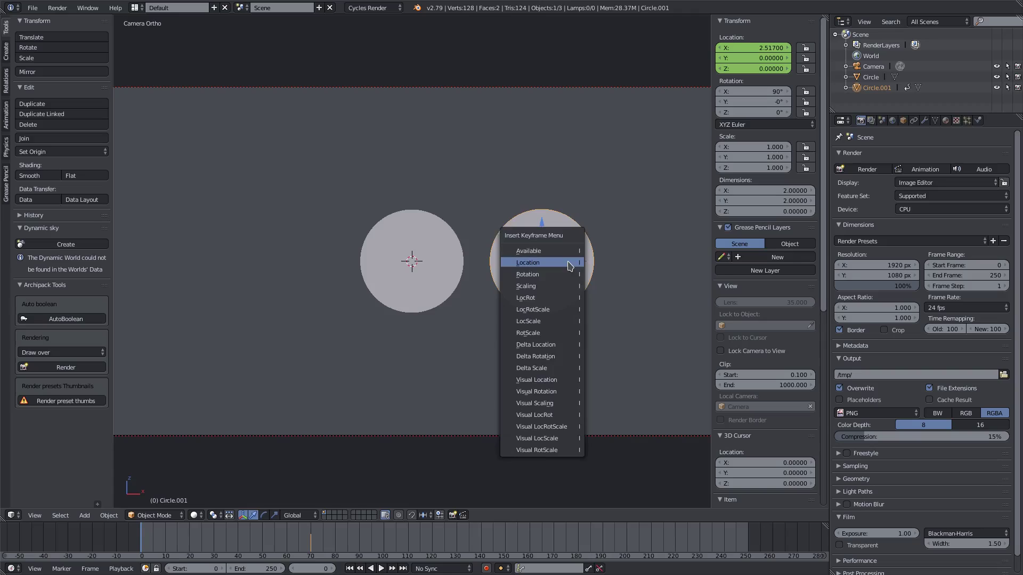
{"action": "left_click", "coordinate": [568, 263]}
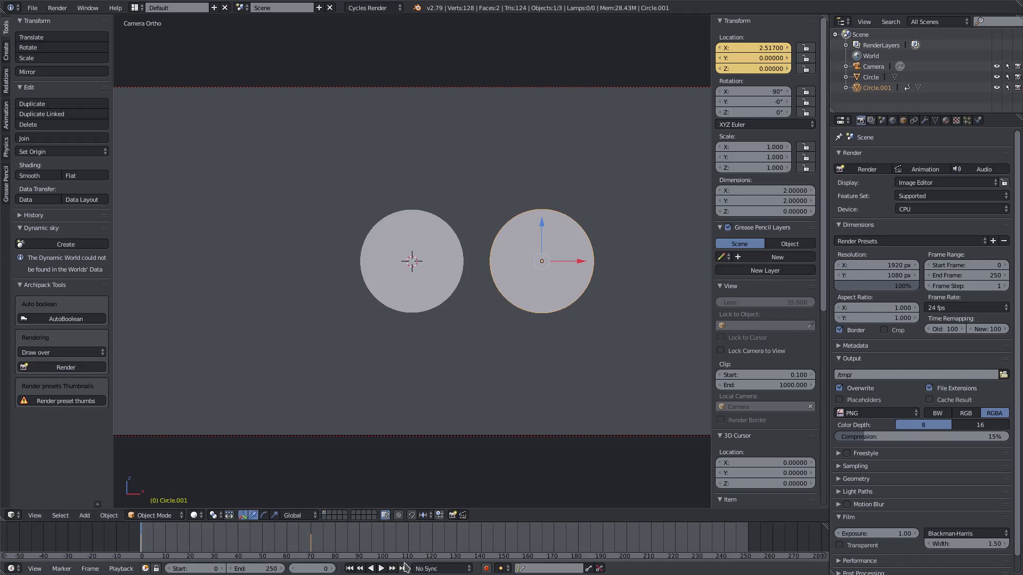
Play back the animation to check the duplicate circle sliding over the original, then stop it
{"action": "left_click", "coordinate": [382, 569]}
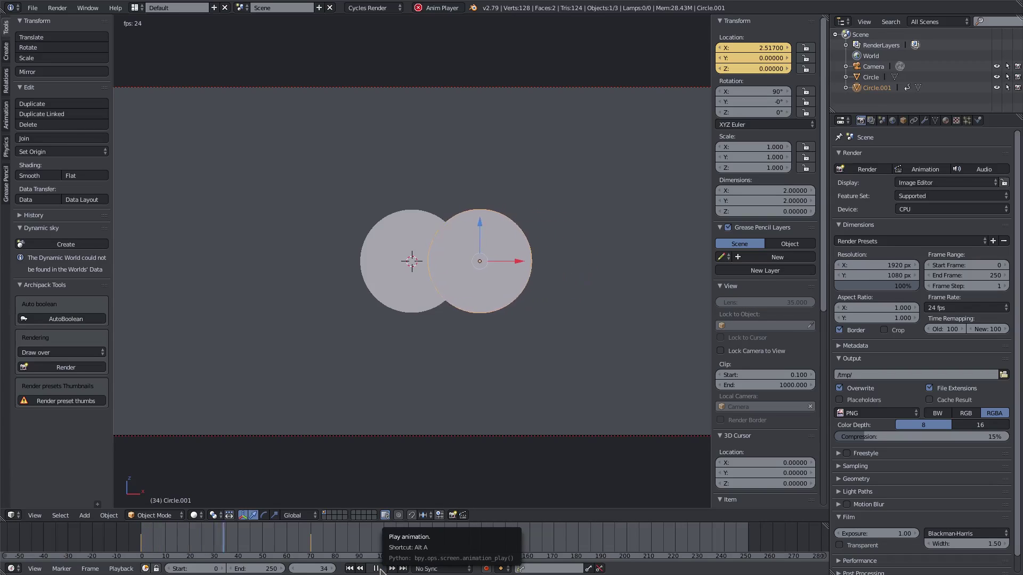
{"action": "left_click", "coordinate": [378, 569]}
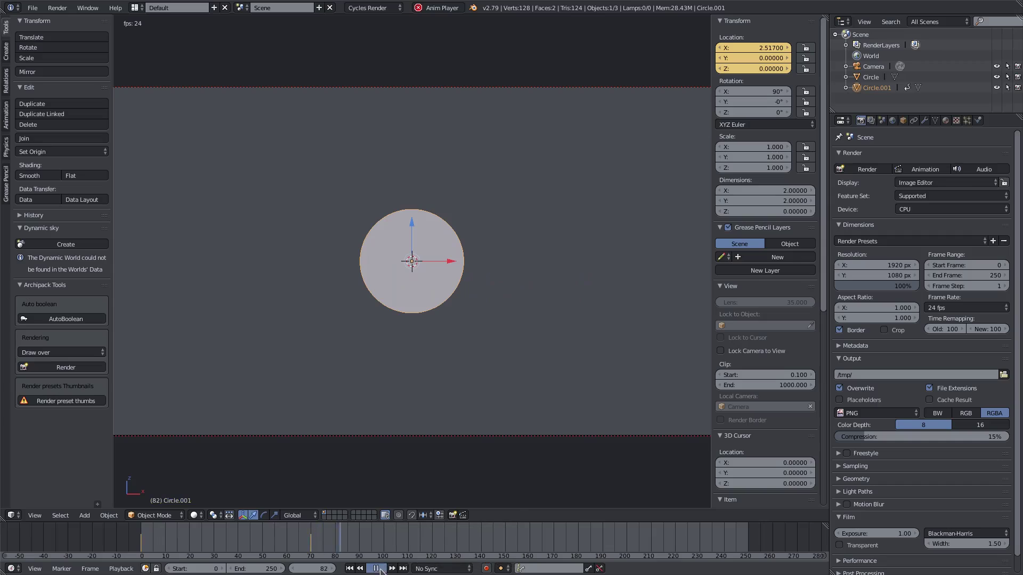
{"action": "left_click_drag", "start_coordinate": [309, 545], "coordinate": [142, 545]}
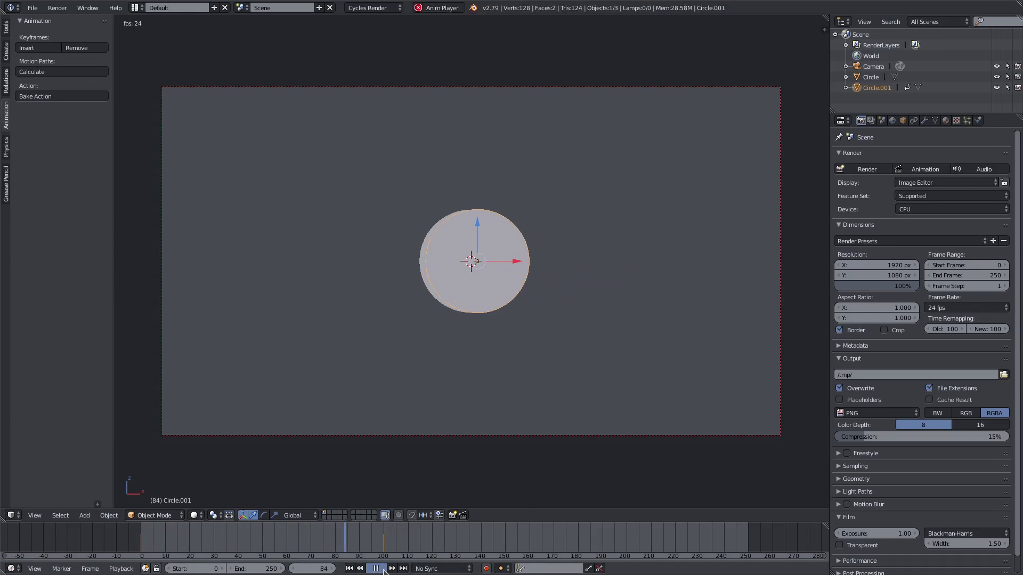
{"action": "left_click", "coordinate": [377, 568]}
Render a test image at frame 78 to inspect the overlapping circles, and cancel the render
{"action": "left_click", "coordinate": [331, 532]}
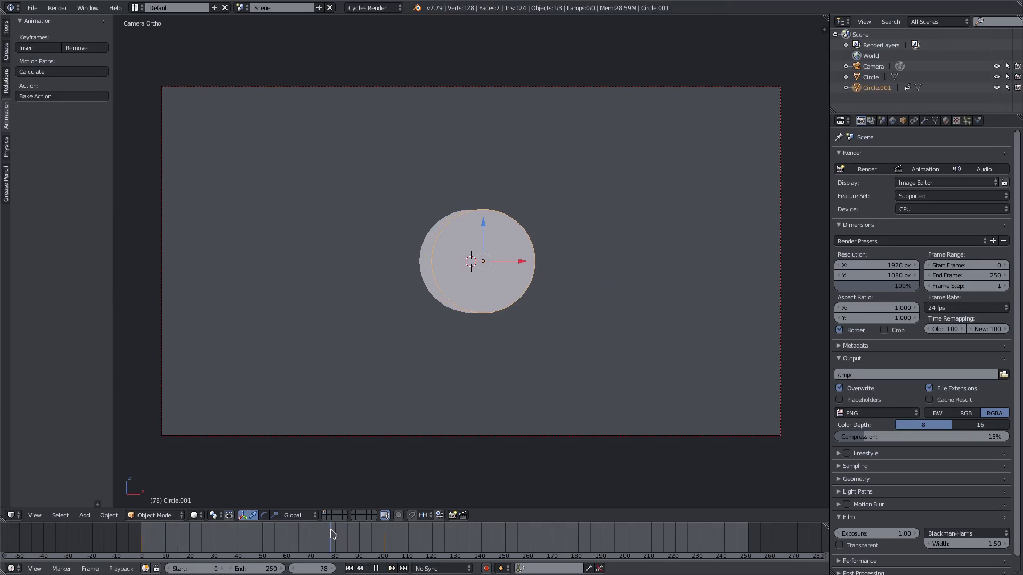
{"action": "left_click", "coordinate": [57, 7]}
{"action": "left_click", "coordinate": [75, 19]}
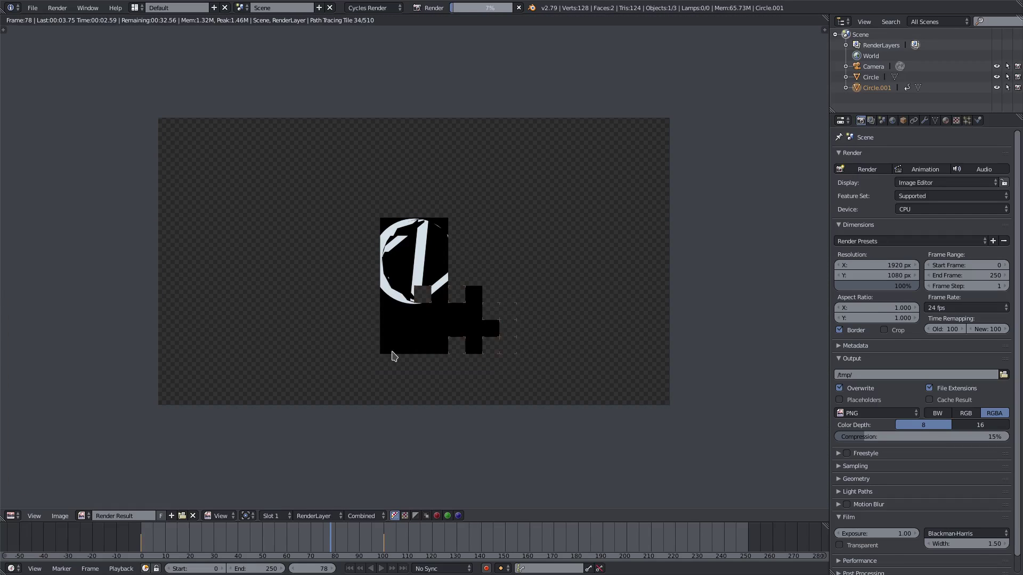
{"action": "scroll", "coordinate": [408, 316], "scroll_direction": "up", "scroll_amount": 1}
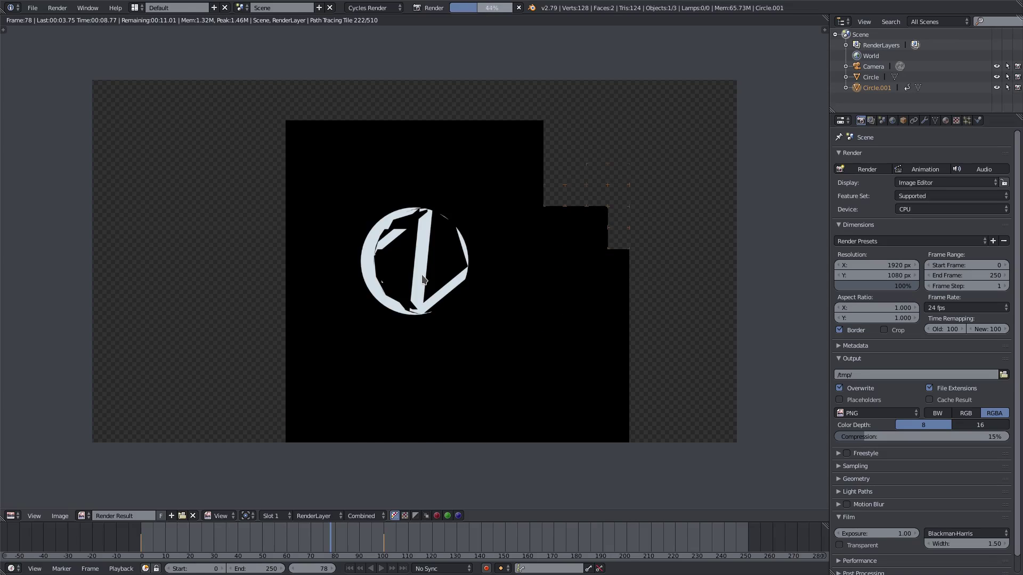
{"action": "key", "text": "Escape"}
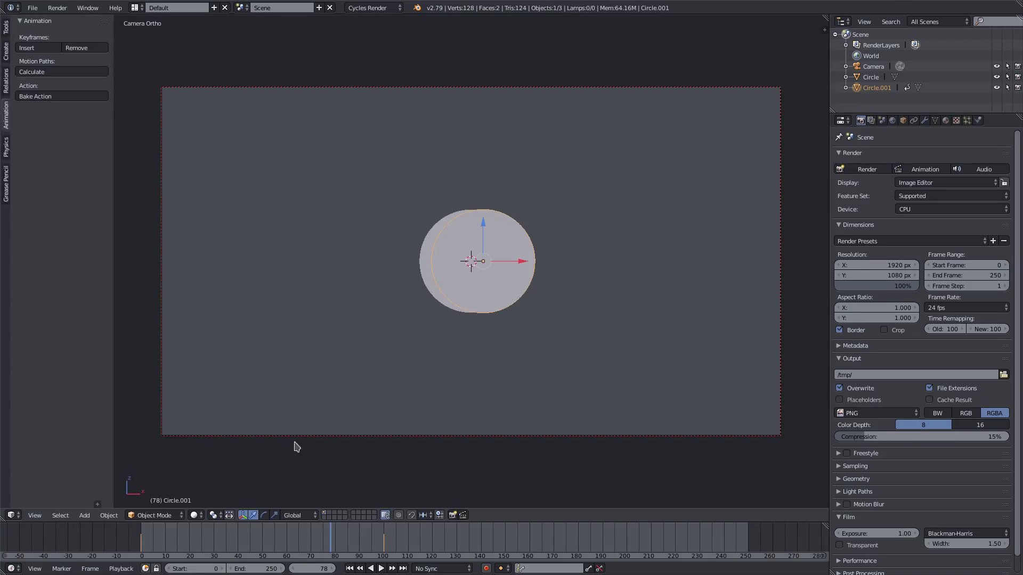
At frame 100, set the duplicate circle's Y location to -0.1 and insert a Location keyframe
{"action": "left_click_drag", "start_coordinate": [347, 538], "coordinate": [385, 535]}
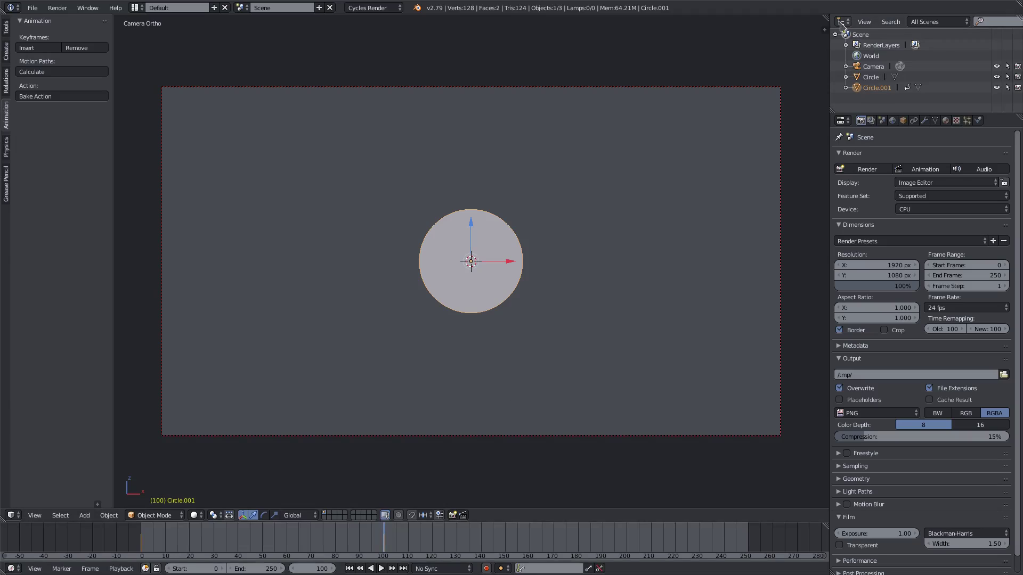
{"action": "left_click", "coordinate": [825, 30]}
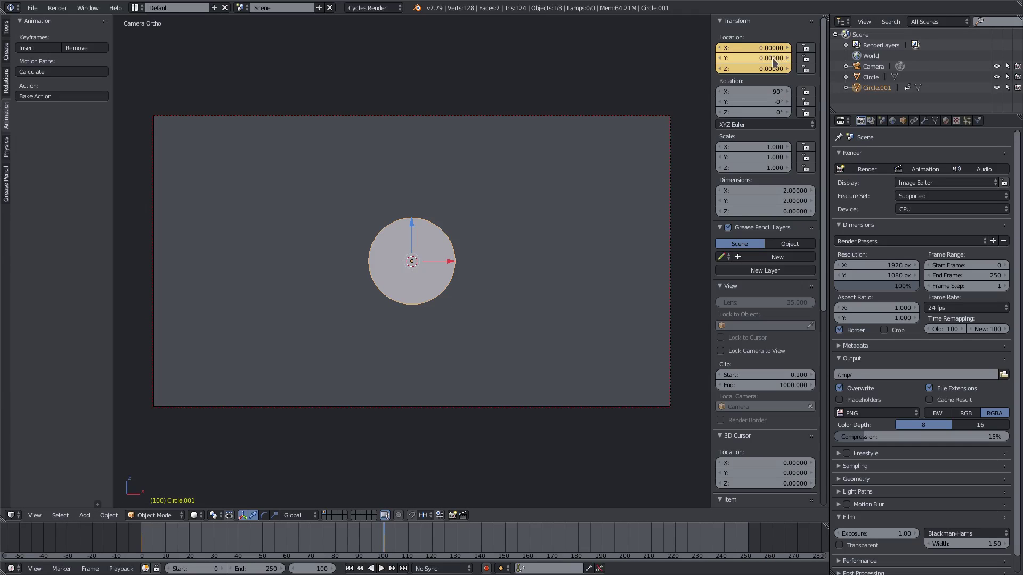
{"action": "middle_click_drag", "start_coordinate": [671, 191], "coordinate": [358, 167]}
{"action": "scroll", "coordinate": [356, 154], "scroll_direction": "up", "scroll_amount": 6}
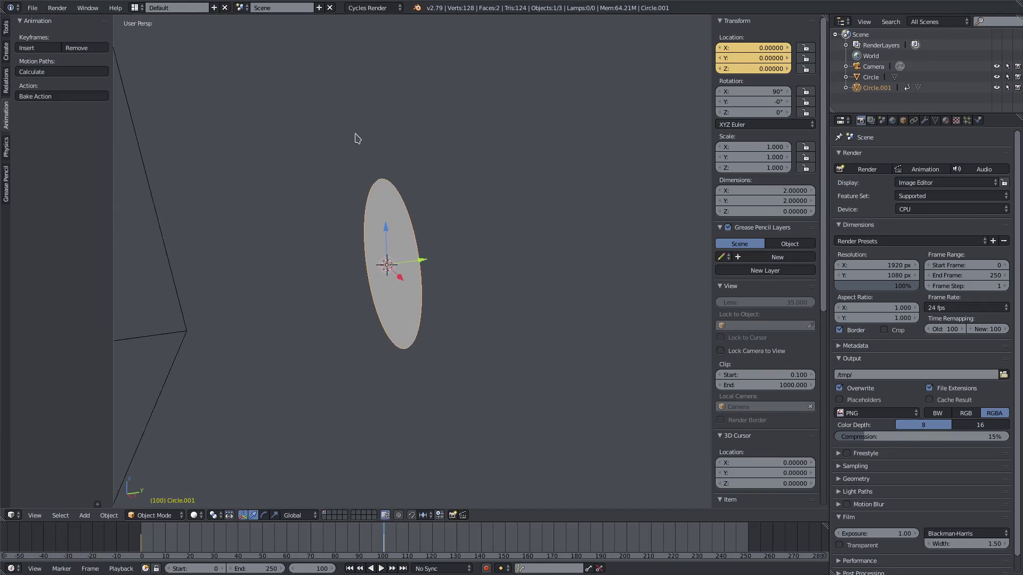
{"action": "left_click", "coordinate": [759, 60]}
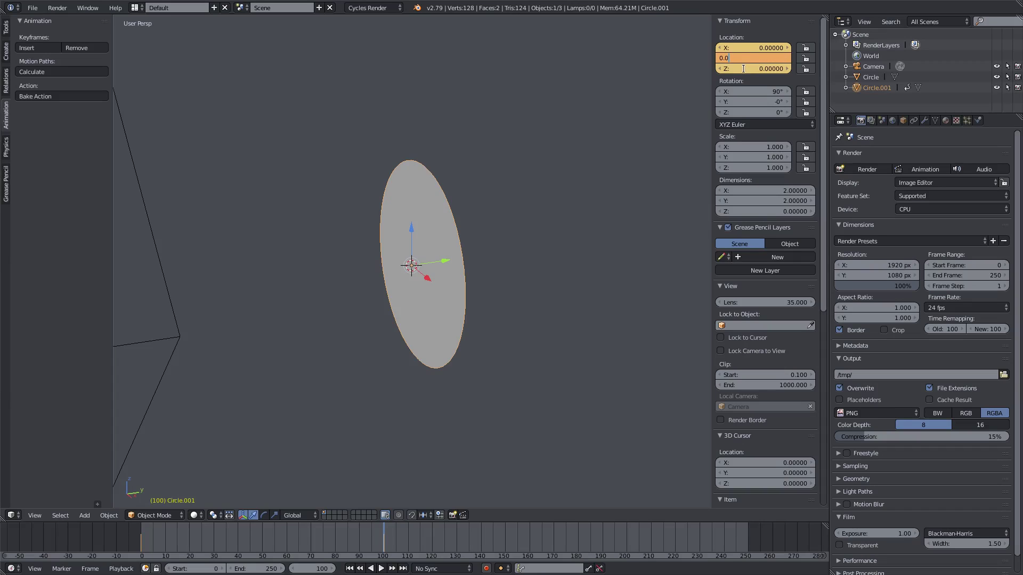
{"action": "type", "text": "0.1"}
{"action": "key", "text": "Return"}
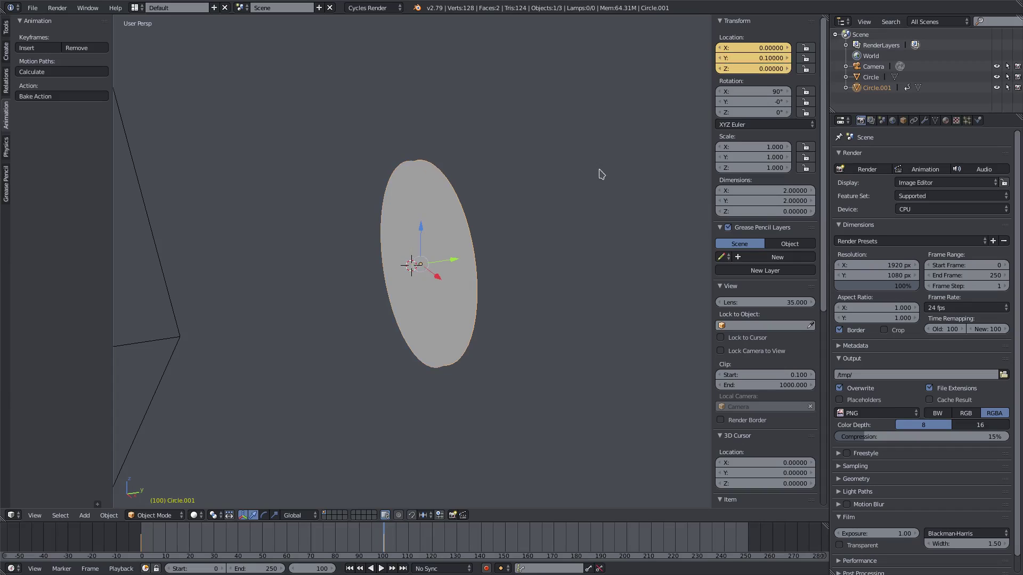
{"action": "left_click", "coordinate": [740, 56]}
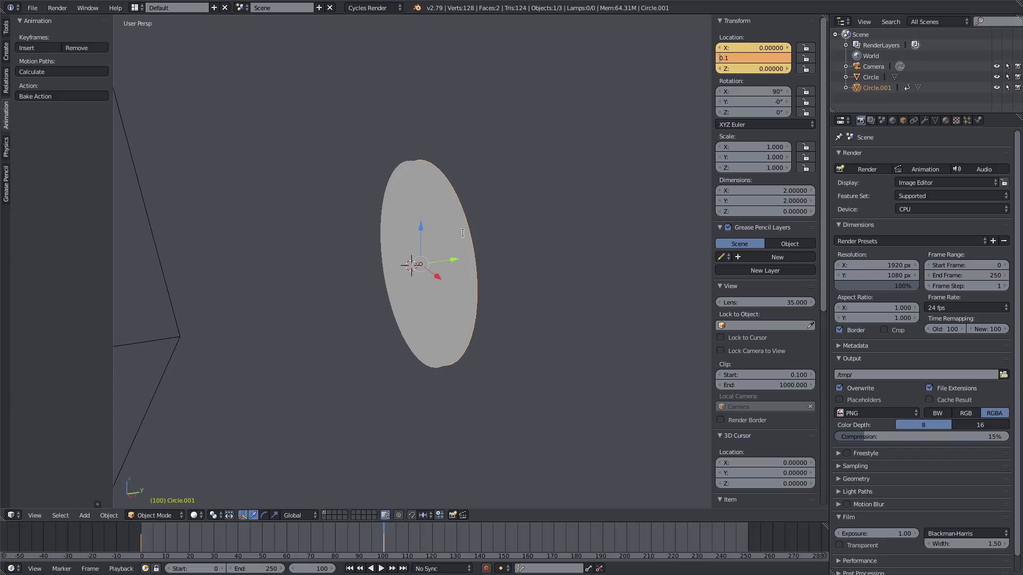
{"action": "type", "text": "-"}
{"action": "key", "text": "Return"}
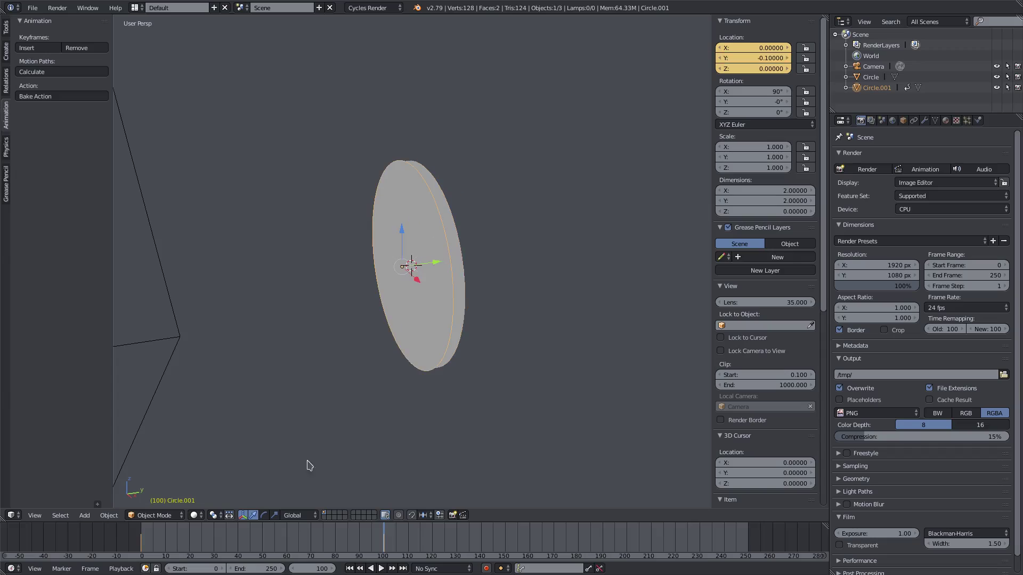
{"action": "key", "text": "i"}
{"action": "left_click", "coordinate": [463, 181]}
Return to frame 0 and set the duplicate circle's Y location to -0.1 there as well
{"action": "key", "text": "alt+a"}
{"action": "left_click", "coordinate": [142, 544]}
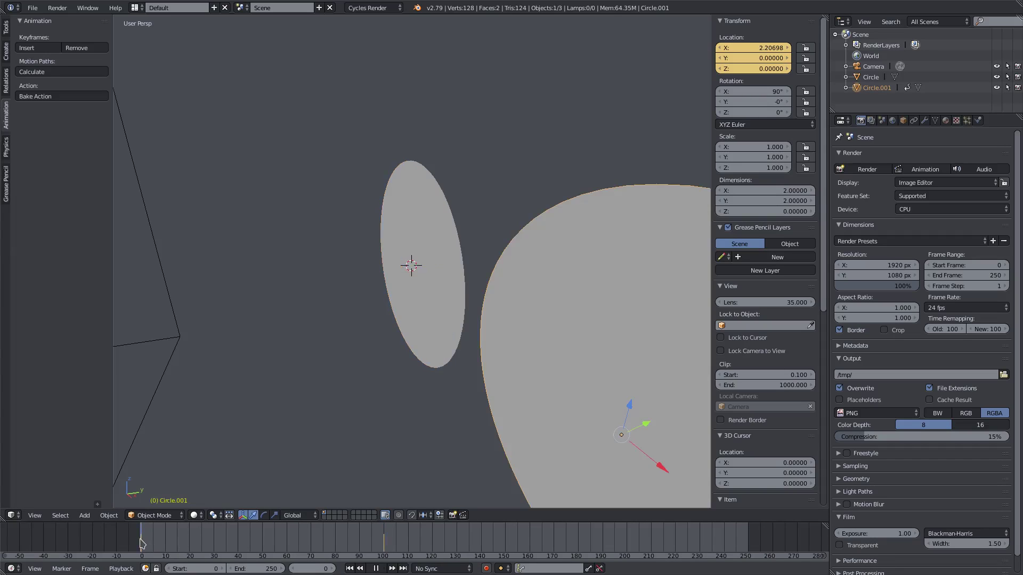
{"action": "key", "text": "alt+a"}
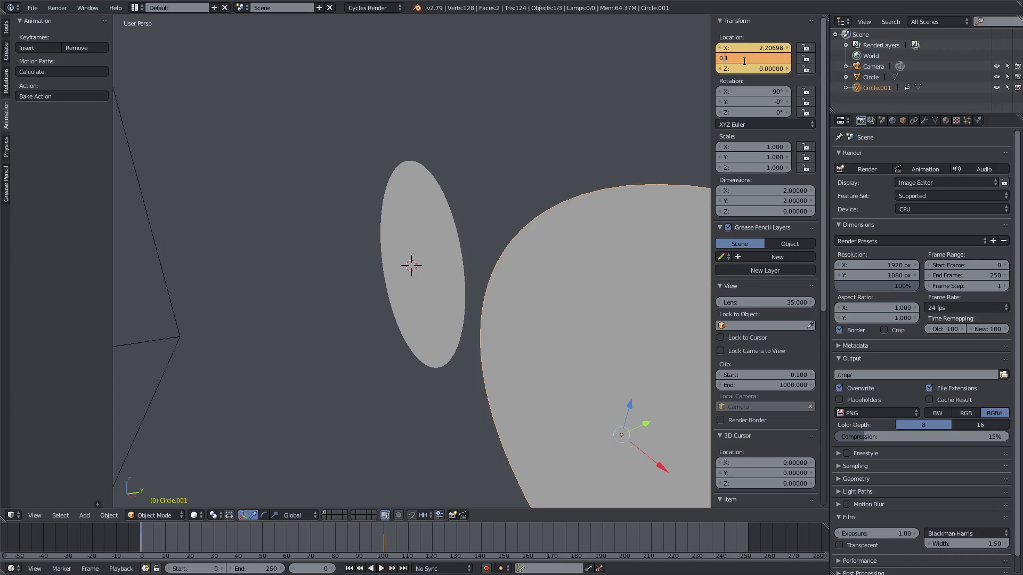
{"action": "type", "text": "-"}
{"action": "key", "text": "Return"}
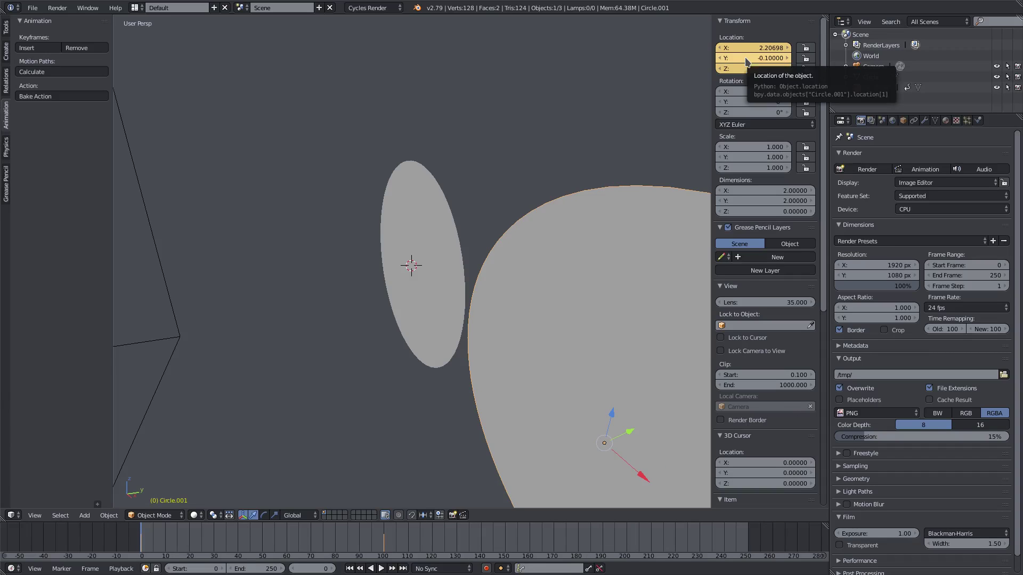
Select the camera, show its lens settings and look at the scene through it
{"action": "scroll", "coordinate": [427, 275], "scroll_direction": "down", "scroll_amount": 3}
{"action": "middle_click_drag", "start_coordinate": [603, 275], "coordinate": [611, 278]}
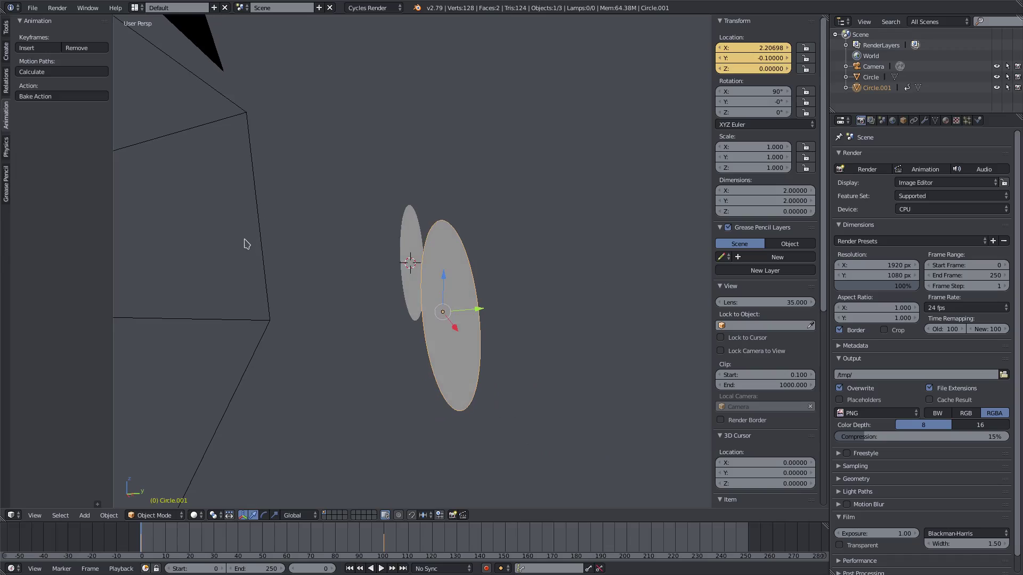
{"action": "right_click", "coordinate": [263, 141]}
{"action": "left_click", "coordinate": [924, 121]}
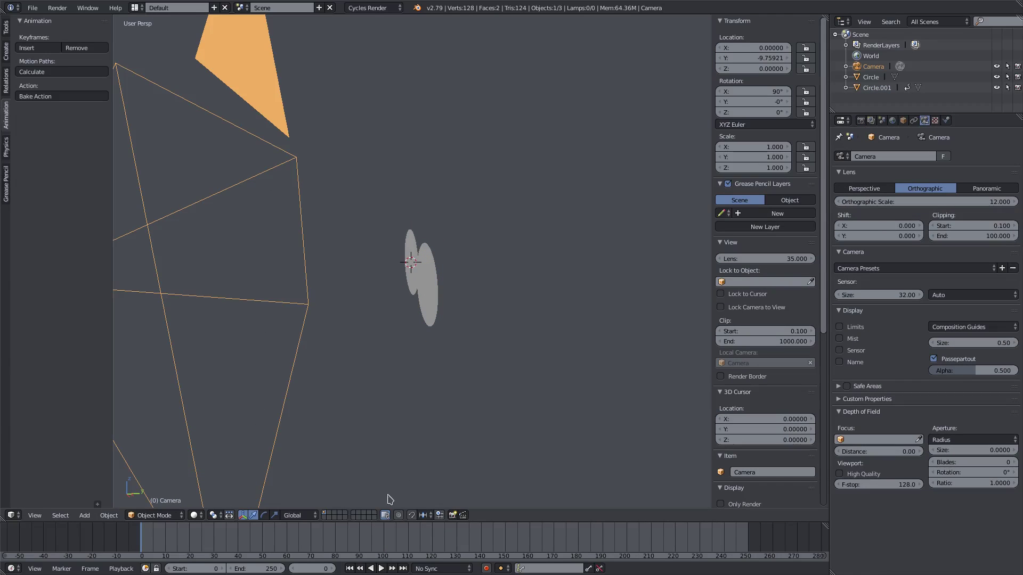
{"action": "key", "text": "KP_0"}
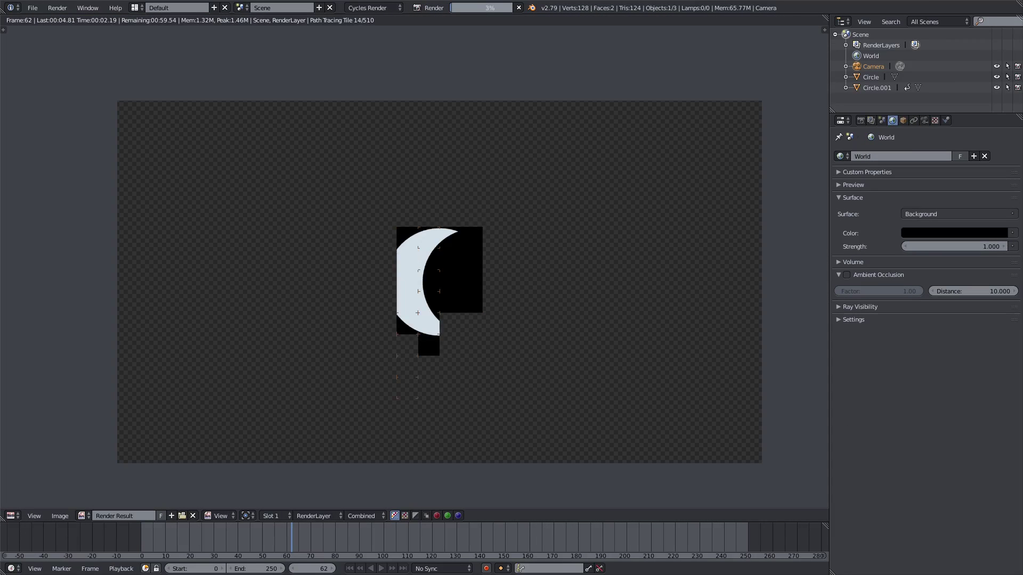
Split the render result area into two side-by-side areas, switch one to the Node Editor and widen it
{"action": "left_click_drag", "start_coordinate": [3, 519], "coordinate": [25, 522]}
{"action": "left_click_drag", "start_coordinate": [18, 31], "coordinate": [354, 32]}
{"action": "left_click", "coordinate": [10, 517]}
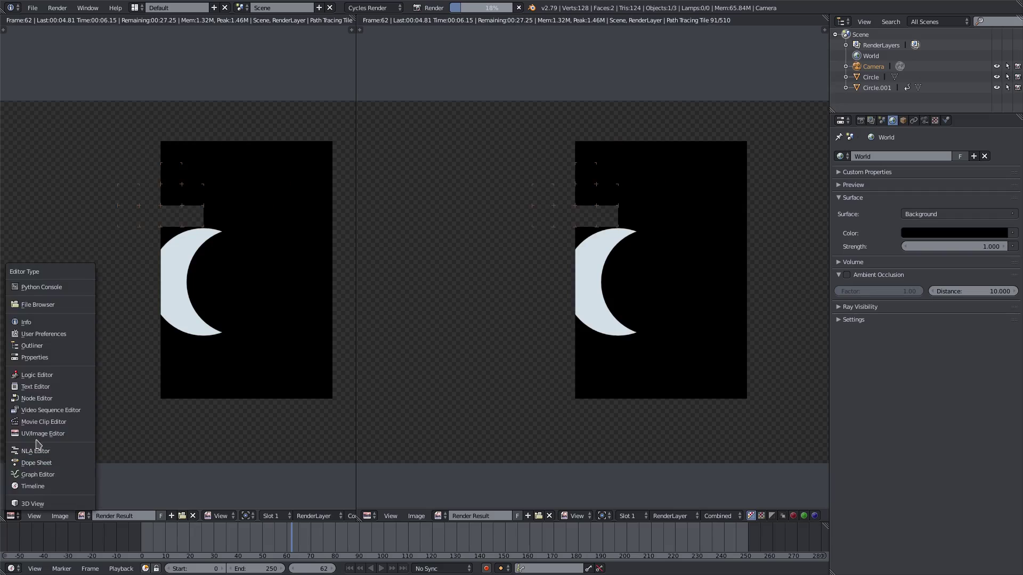
{"action": "left_click", "coordinate": [53, 397]}
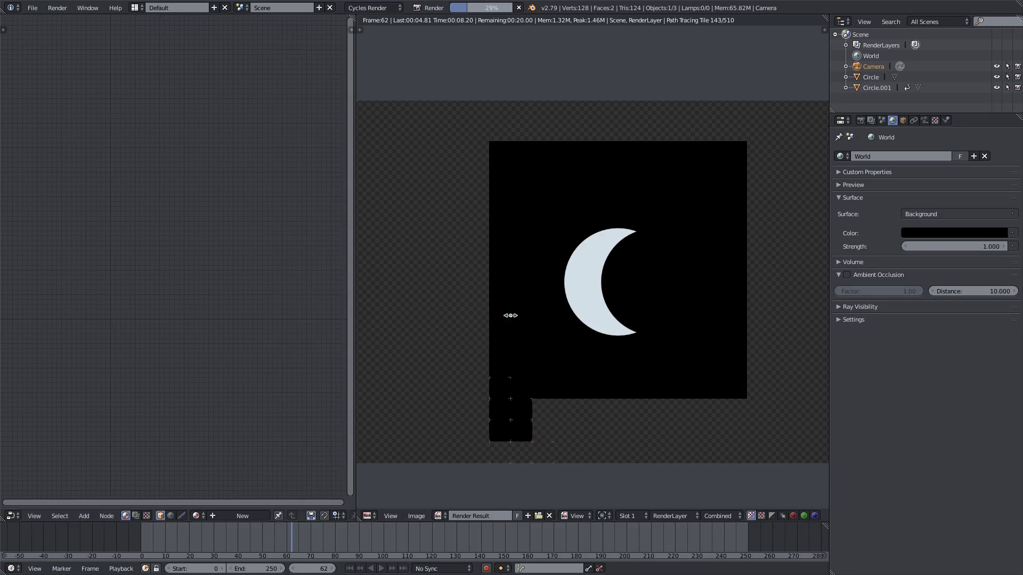
{"action": "left_click_drag", "start_coordinate": [355, 361], "coordinate": [421, 360]}
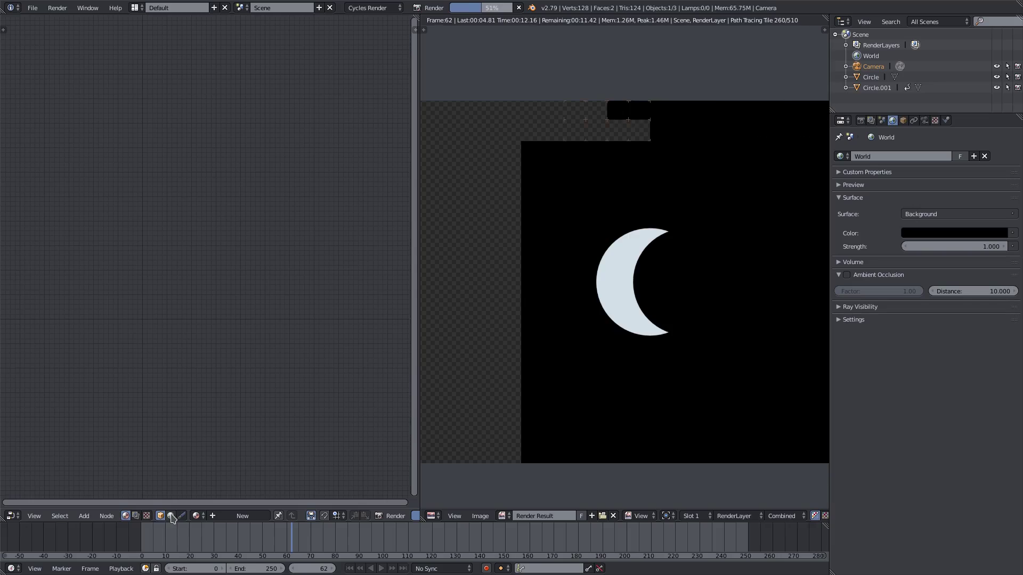
Enable compositing nodes for the scene and spread the Render Layers and Composite nodes apart
{"action": "left_click", "coordinate": [136, 516]}
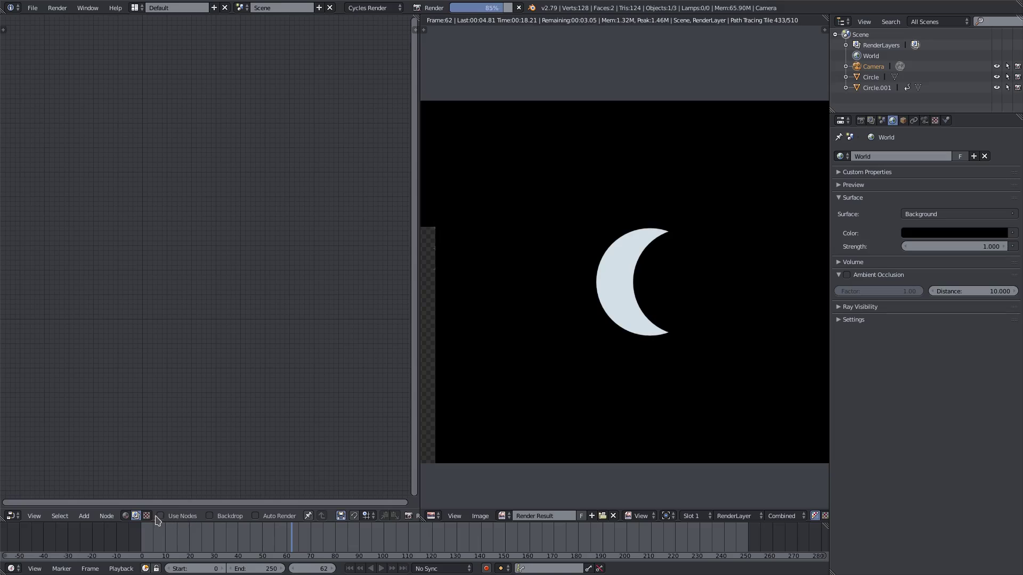
{"action": "left_click", "coordinate": [161, 516]}
{"action": "scroll", "coordinate": [223, 249], "scroll_direction": "up", "scroll_amount": 2}
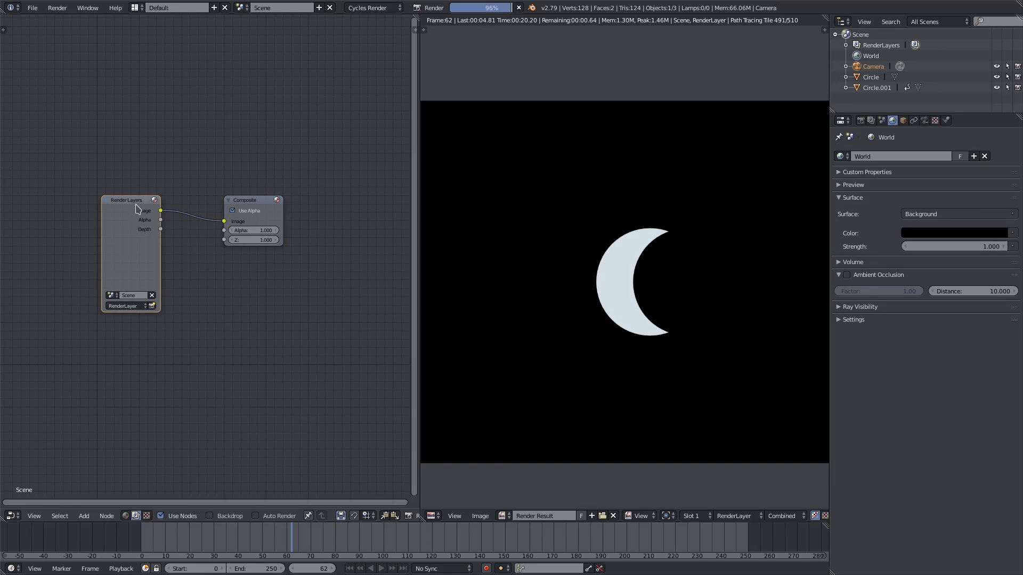
{"action": "left_click_drag", "start_coordinate": [137, 207], "coordinate": [83, 197]}
{"action": "left_click_drag", "start_coordinate": [262, 219], "coordinate": [325, 232]}
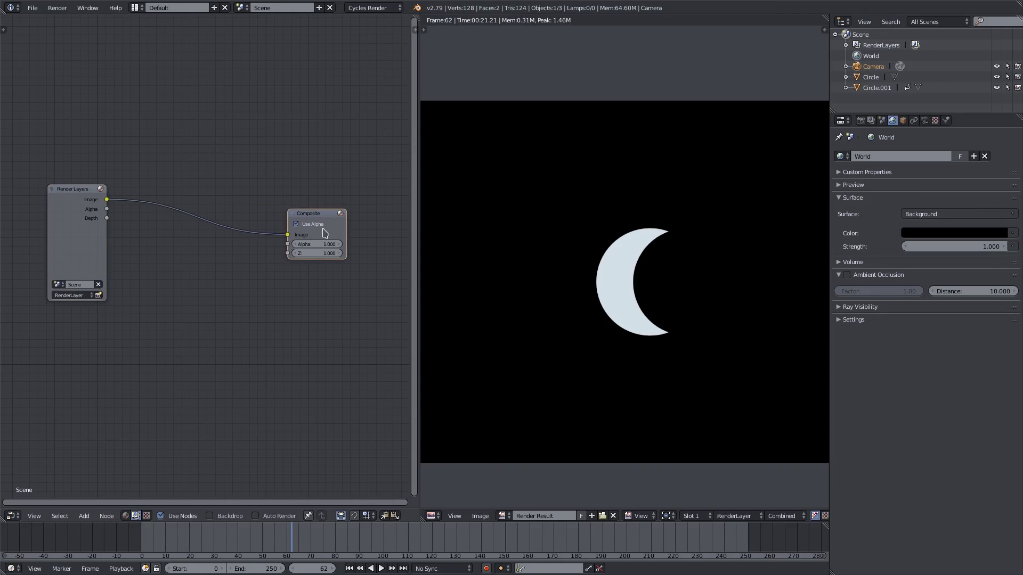
Add a Viewer node below Composite and move the Render Layers Image link to its Image input, leaving more space between the nodes
{"action": "left_click", "coordinate": [86, 515]}
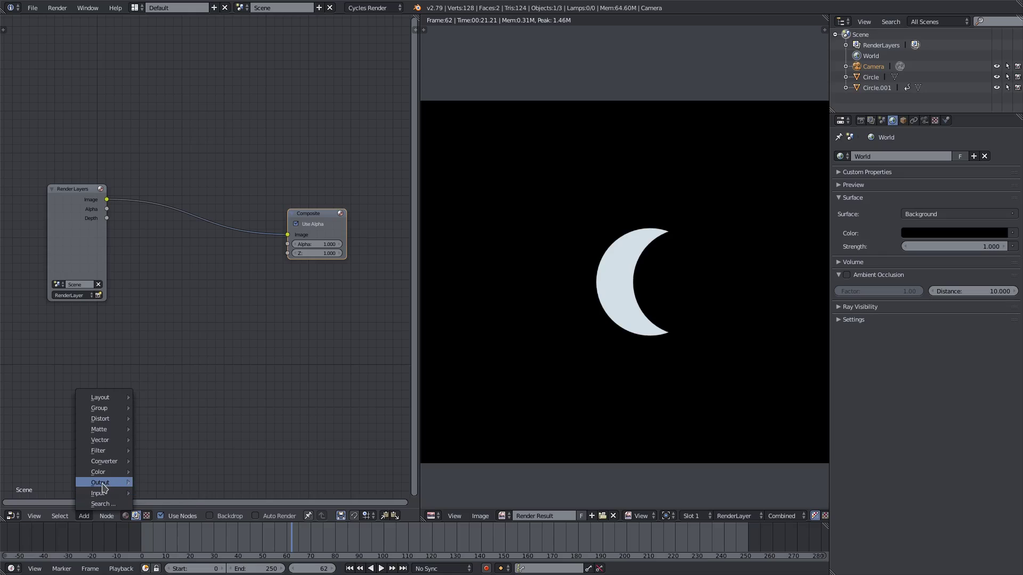
{"action": "mouse_move", "coordinate": [101, 483]}
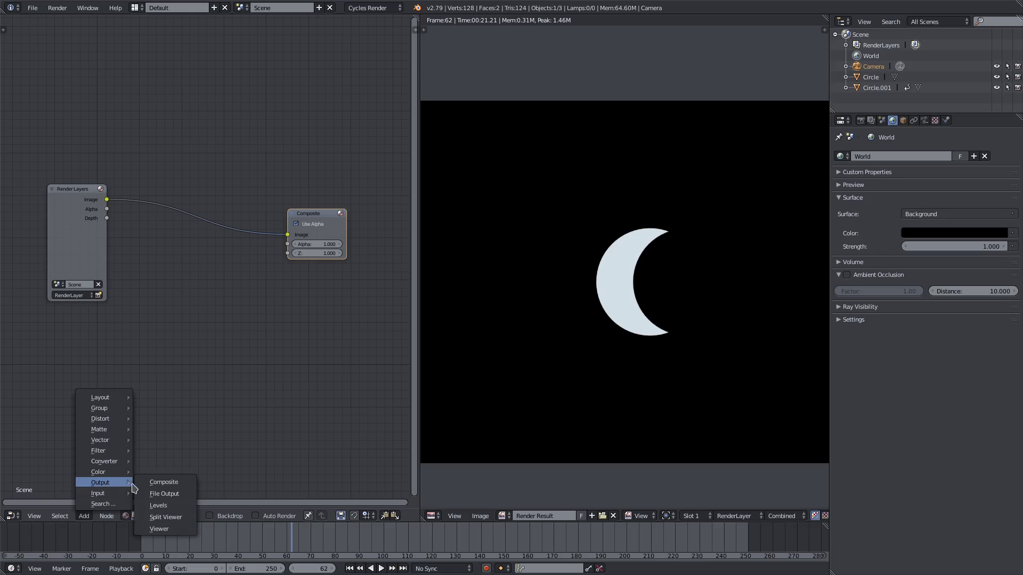
{"action": "left_click", "coordinate": [160, 529]}
{"action": "left_click", "coordinate": [317, 290]}
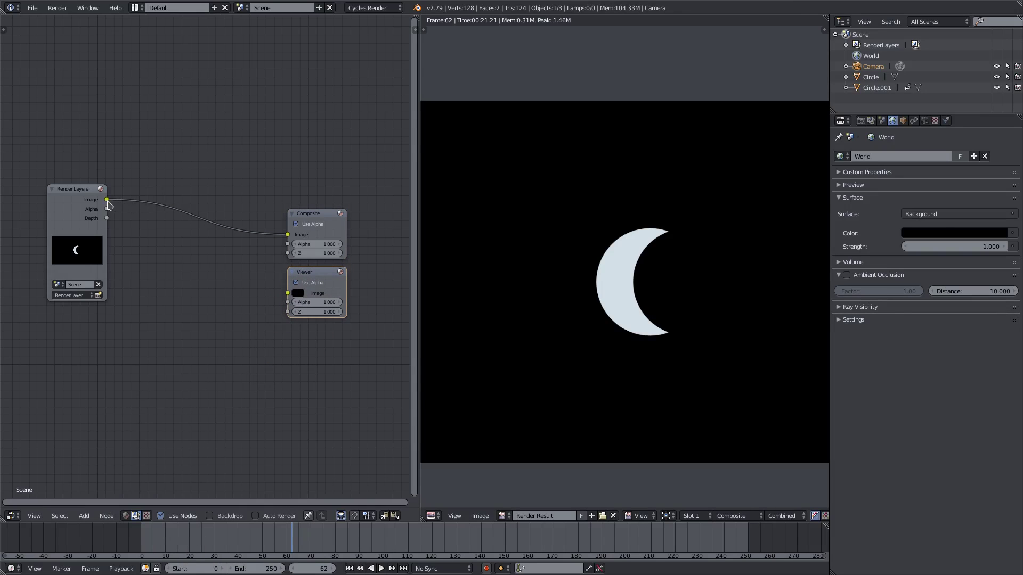
{"action": "left_click_drag", "start_coordinate": [107, 199], "coordinate": [287, 293], "text": "ctrl"}
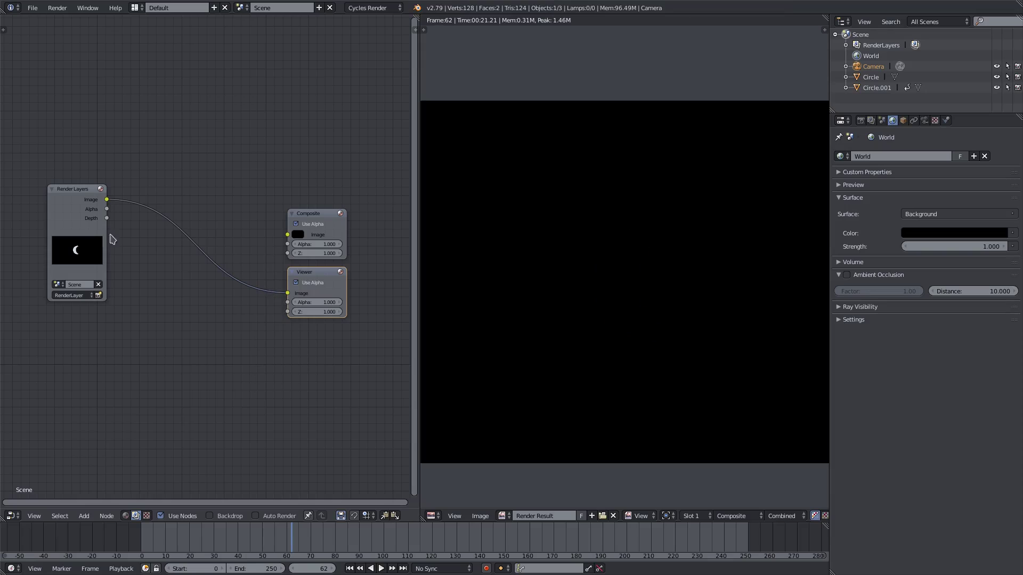
{"action": "left_click_drag", "start_coordinate": [60, 188], "coordinate": [26, 209]}
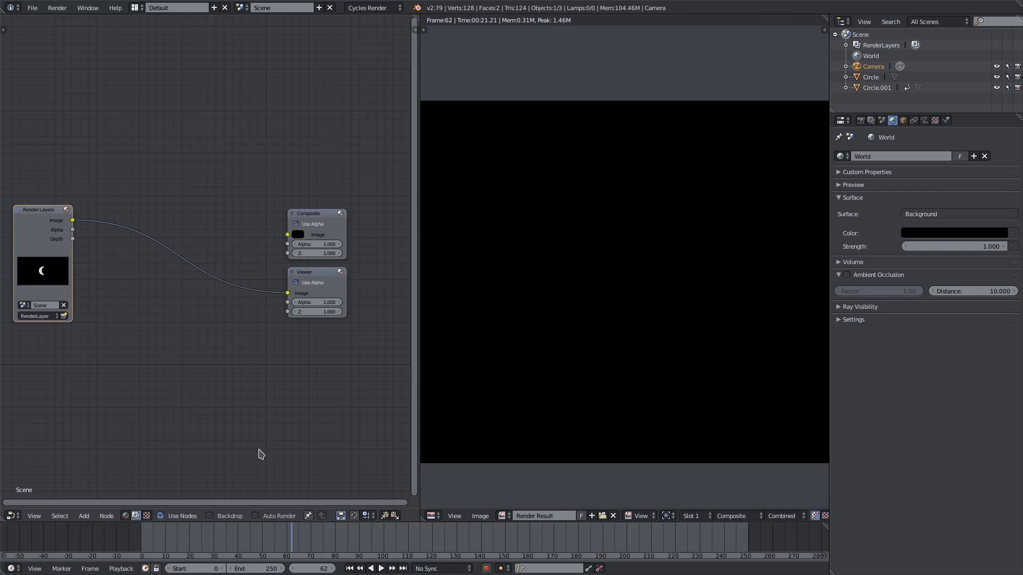
Turn on Backdrop and Auto Render in the Node Editor and shift the Render Layers node away, leaving Use Alpha enabled on Viewer
{"action": "left_click", "coordinate": [224, 517]}
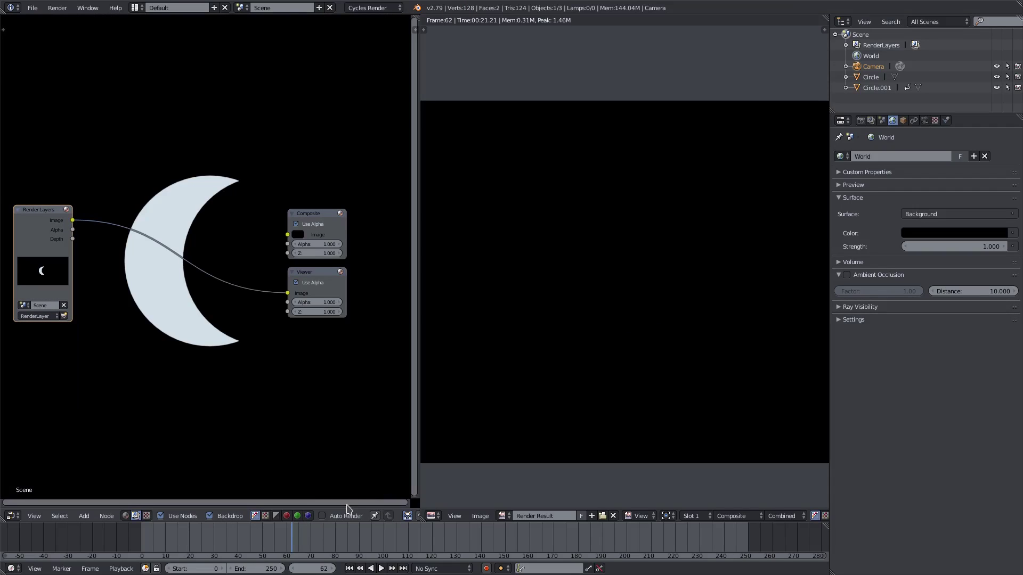
{"action": "middle_click_drag", "start_coordinate": [317, 330], "coordinate": [348, 343]}
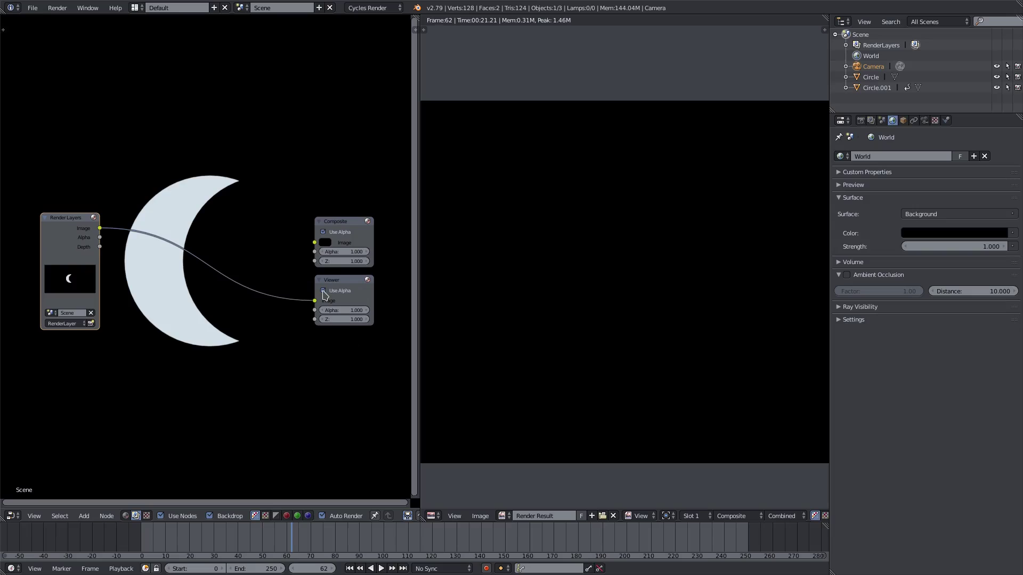
{"action": "left_click_drag", "start_coordinate": [63, 226], "coordinate": [34, 225]}
{"action": "left_click", "coordinate": [341, 291]}
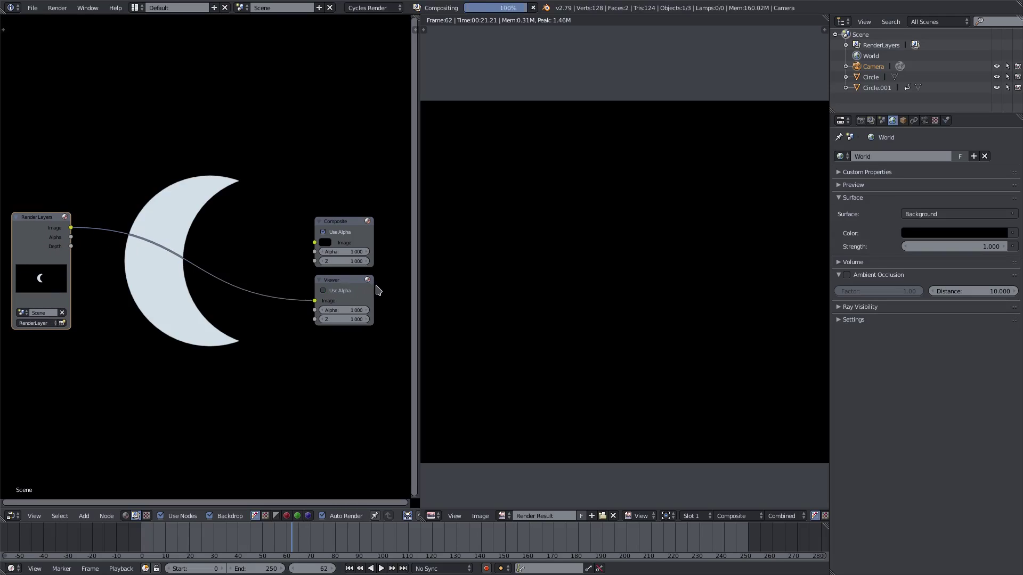
{"action": "left_click", "coordinate": [339, 290]}
Widen the Node Editor area and move the Composite and Viewer nodes farther from Render Layers, aligned one above the other
{"action": "left_click_drag", "start_coordinate": [349, 280], "coordinate": [368, 280]}
{"action": "left_click_drag", "start_coordinate": [338, 222], "coordinate": [352, 220]}
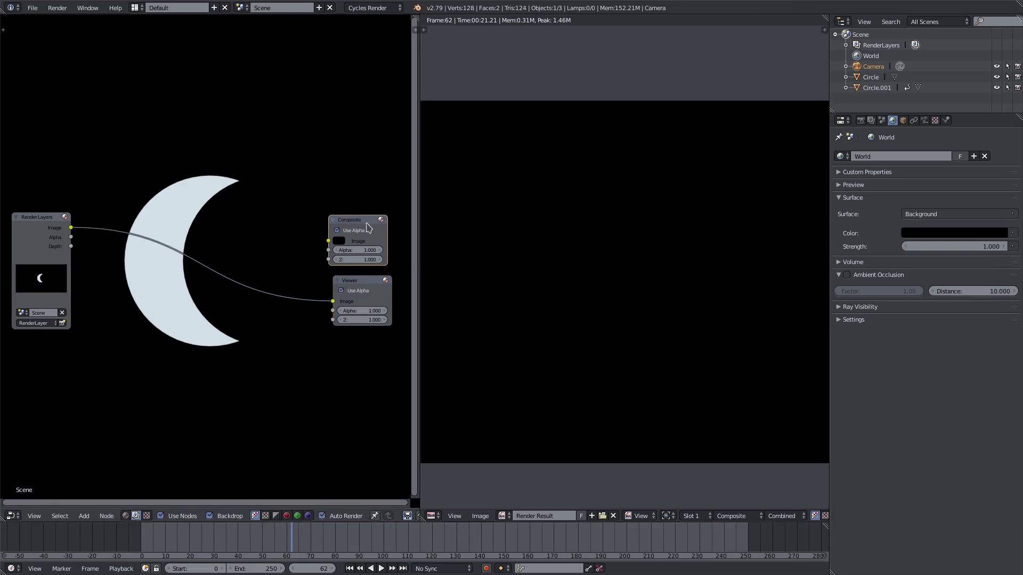
{"action": "left_click_drag", "start_coordinate": [421, 304], "coordinate": [498, 303]}
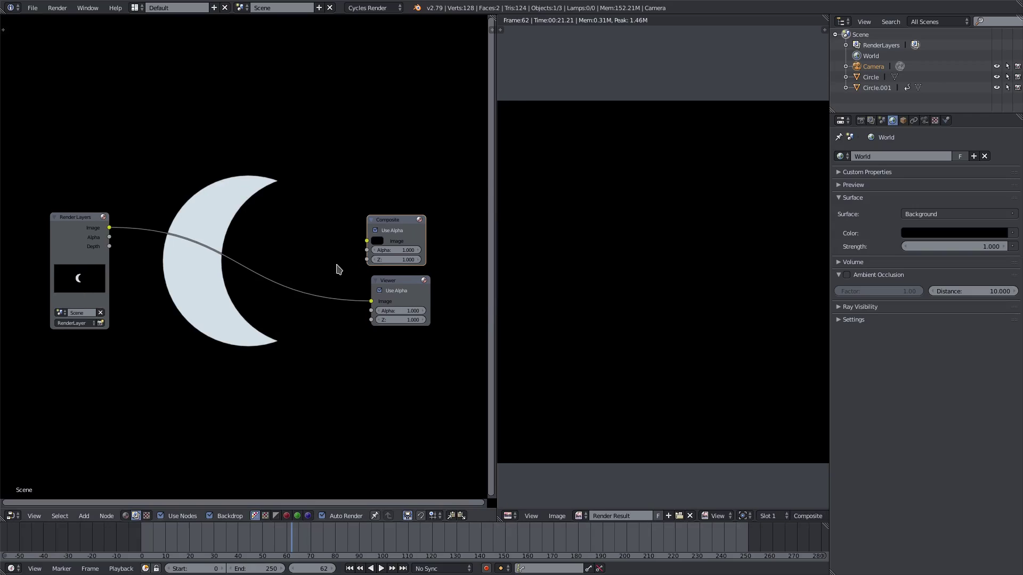
{"action": "left_click_drag", "start_coordinate": [395, 230], "coordinate": [438, 227]}
{"action": "left_click_drag", "start_coordinate": [396, 283], "coordinate": [435, 279]}
{"action": "middle_click_drag", "start_coordinate": [268, 393], "coordinate": [248, 394]}
Insert a Glare filter node on the link between Render Layers and Viewer and set its type to Fog Glow
{"action": "left_click", "coordinate": [84, 516]}
{"action": "mouse_move", "coordinate": [99, 450]}
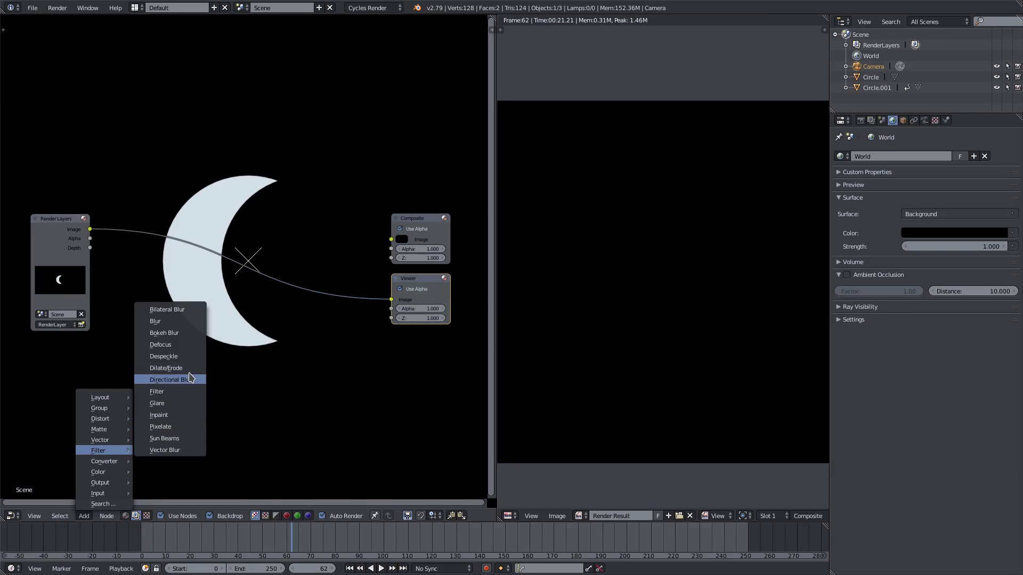
{"action": "left_click", "coordinate": [188, 403]}
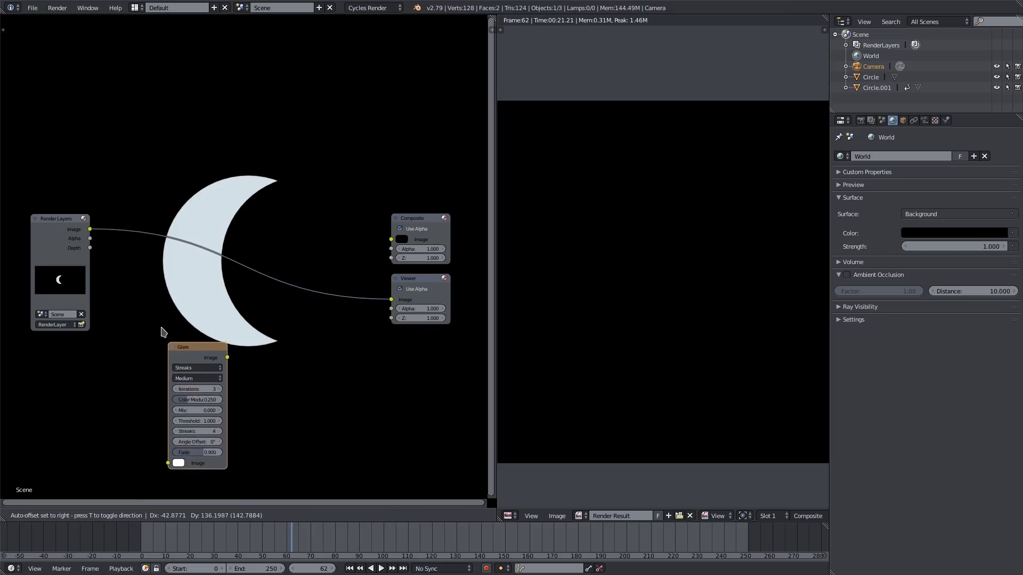
{"action": "left_click", "coordinate": [144, 248]}
{"action": "left_click", "coordinate": [144, 248]}
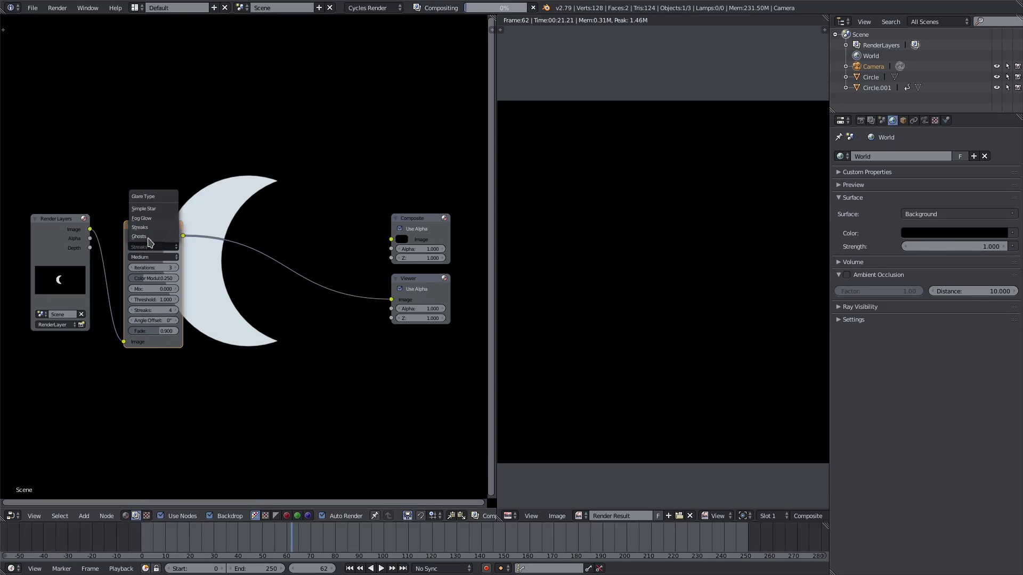
{"action": "left_click", "coordinate": [159, 218]}
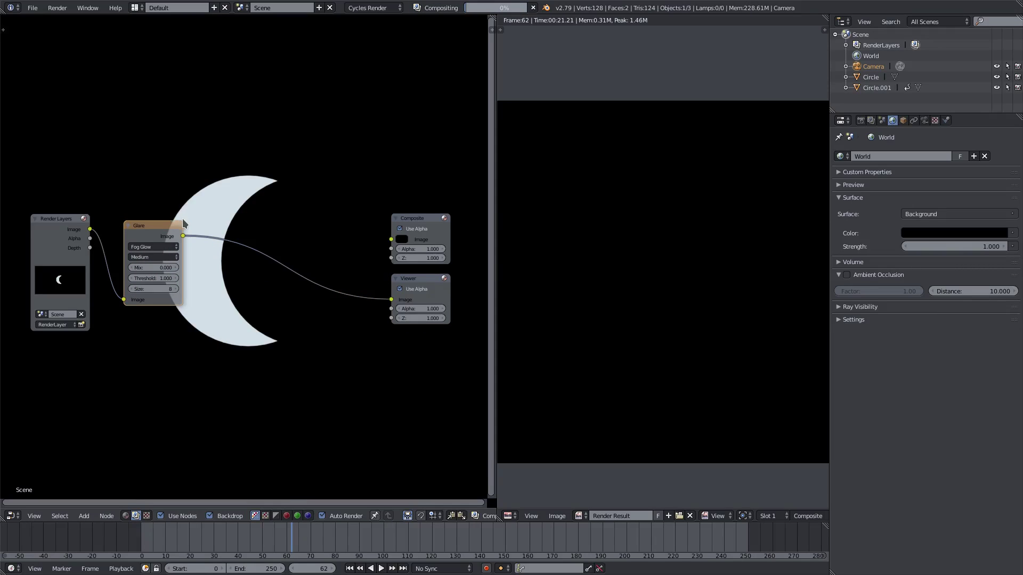
Set the Fog Glow node's threshold to 0, its size to 9 and its quality to High
{"action": "middle_click_drag", "start_coordinate": [287, 324], "coordinate": [266, 335]}
{"action": "left_click_drag", "start_coordinate": [135, 289], "coordinate": [90, 290]}
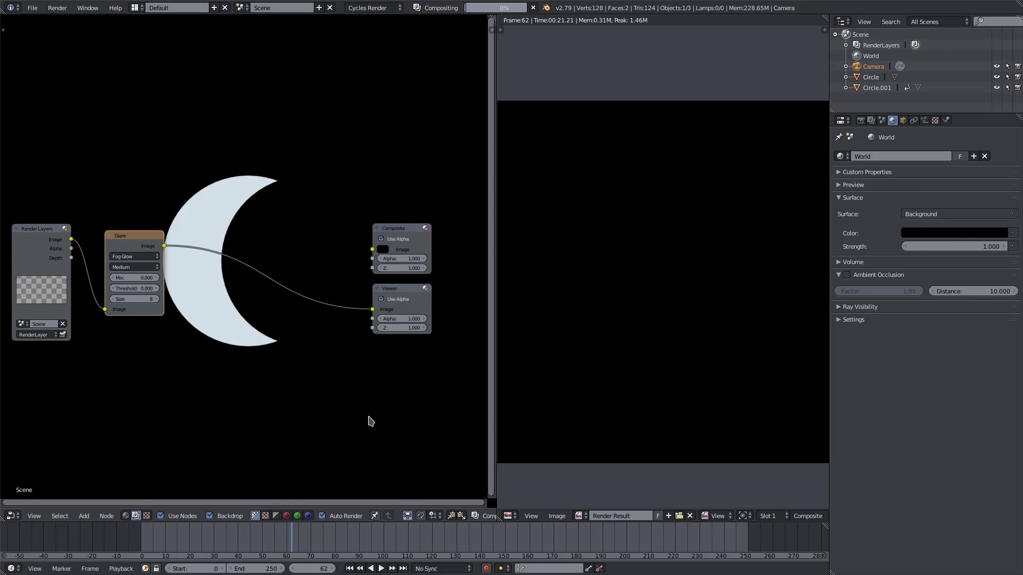
{"action": "middle_click_drag", "start_coordinate": [370, 421], "coordinate": [392, 396]}
{"action": "left_click", "coordinate": [154, 241]}
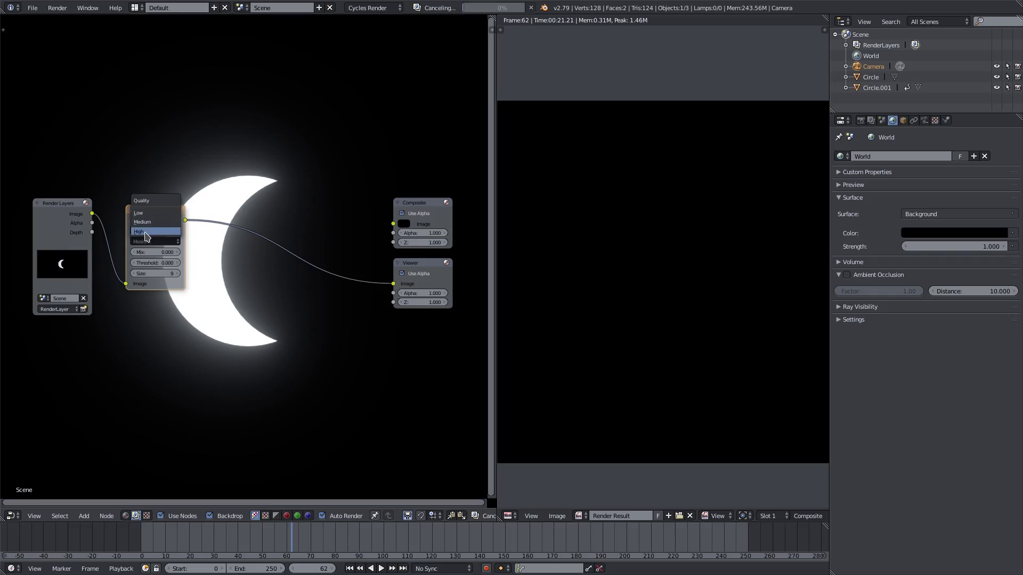
{"action": "left_click", "coordinate": [146, 235]}
Check the glow on the backdrop and move the Viewer node farther out to make room for another node
{"action": "middle_click_drag", "start_coordinate": [292, 356], "coordinate": [216, 347]}
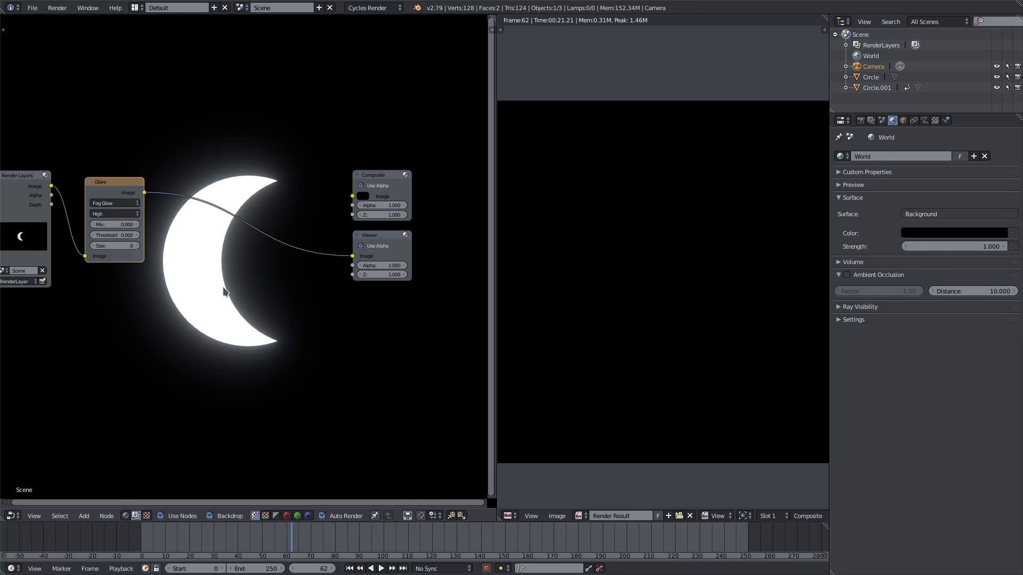
{"action": "scroll", "coordinate": [264, 239], "scroll_direction": "down", "scroll_amount": 3}
{"action": "mouse_move", "coordinate": [263, 242]}
{"action": "middle_mouse_down"}
{"action": "mouse_move", "coordinate": [260, 177]}
{"action": "mouse_move", "coordinate": [260, 228]}
{"action": "middle_mouse_up"}
{"action": "scroll", "coordinate": [190, 305], "scroll_direction": "up", "scroll_amount": 3}
{"action": "scroll", "coordinate": [202, 296], "scroll_direction": "down", "scroll_amount": 2}
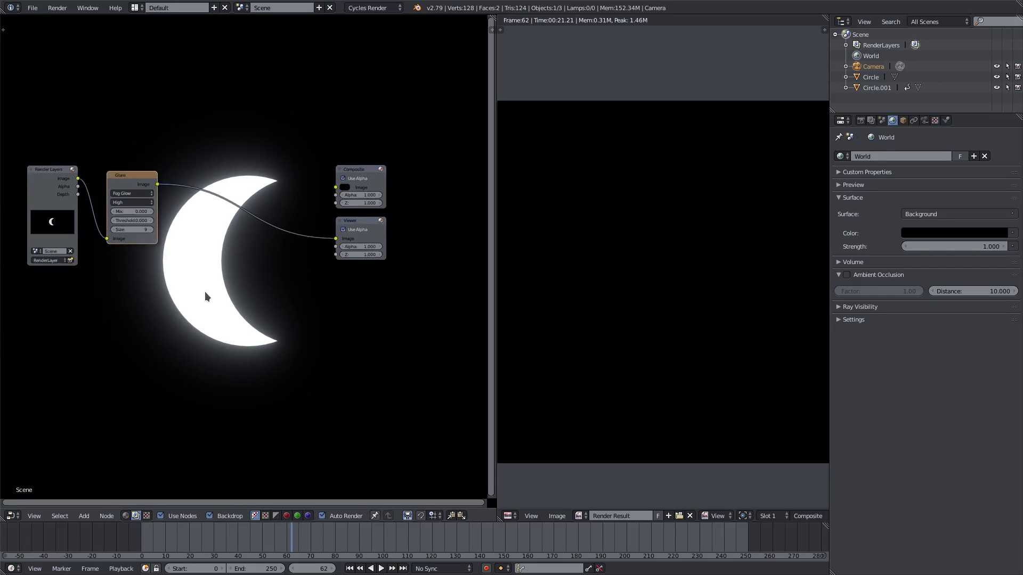
{"action": "middle_click_drag", "start_coordinate": [206, 292], "coordinate": [242, 329]}
{"action": "left_click_drag", "start_coordinate": [385, 260], "coordinate": [423, 261]}
{"action": "middle_click_drag", "start_coordinate": [237, 234], "coordinate": [206, 236]}
Duplicate the Glare node onto the link to Viewer and change the copy's type to Streaks
{"action": "key", "text": "shift+d"}
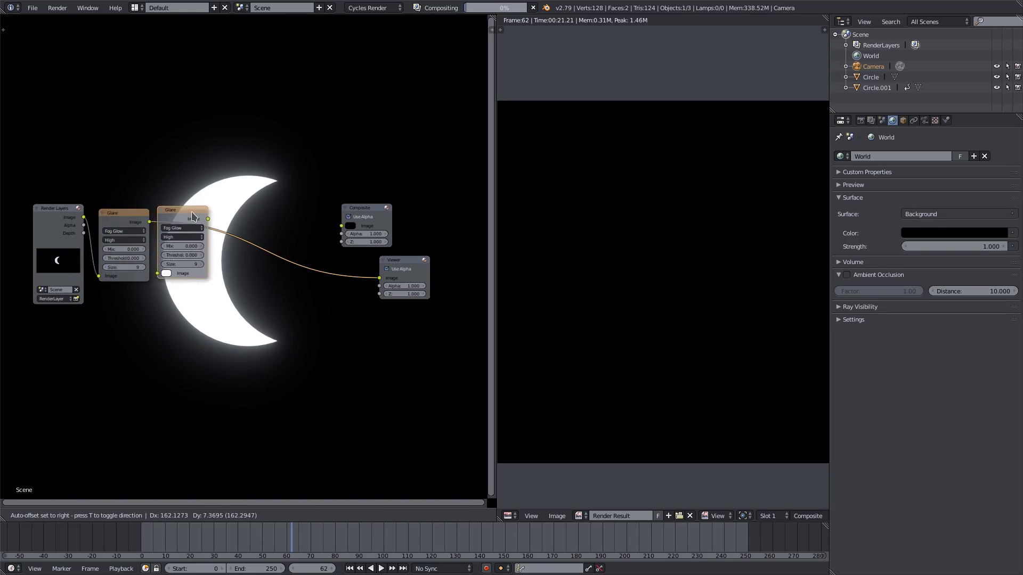
{"action": "left_click", "coordinate": [193, 216]}
{"action": "left_click", "coordinate": [183, 231]}
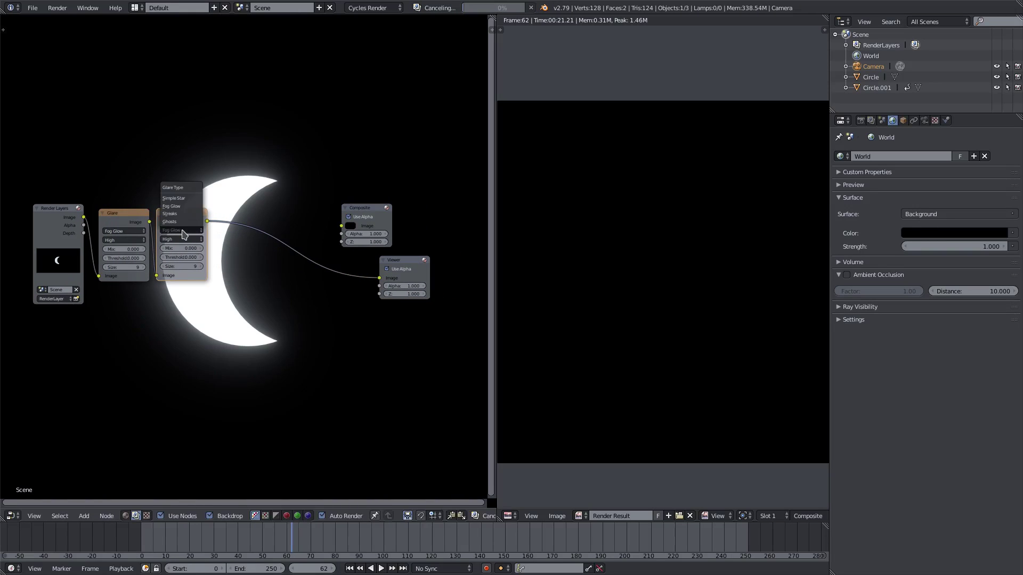
{"action": "left_click", "coordinate": [184, 214]}
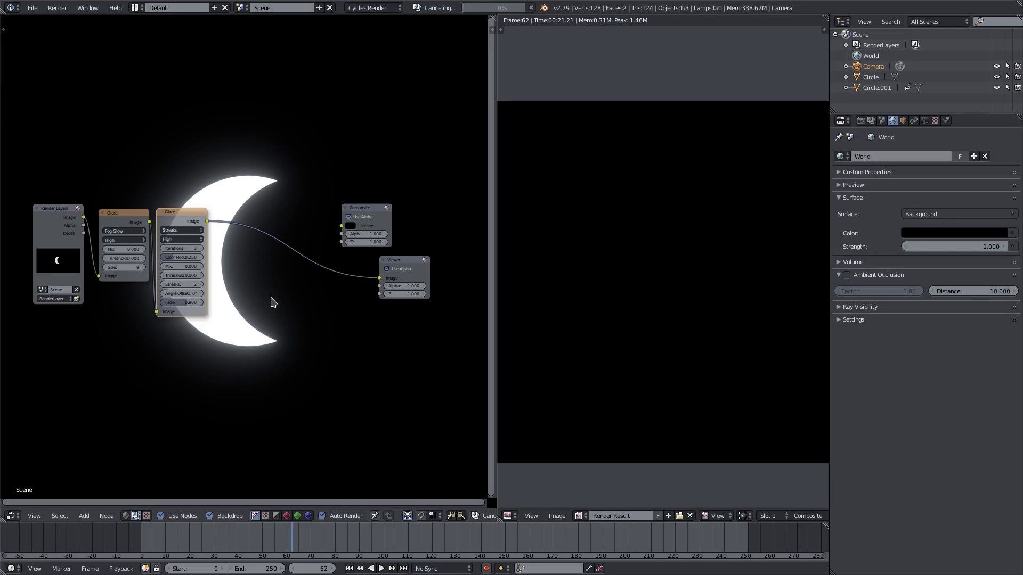
Set the Streaks Glare node to 5 iterations with 2 streaks and check the effect on the backdrop
{"action": "left_click", "coordinate": [200, 249]}
{"action": "left_click", "coordinate": [199, 248]}
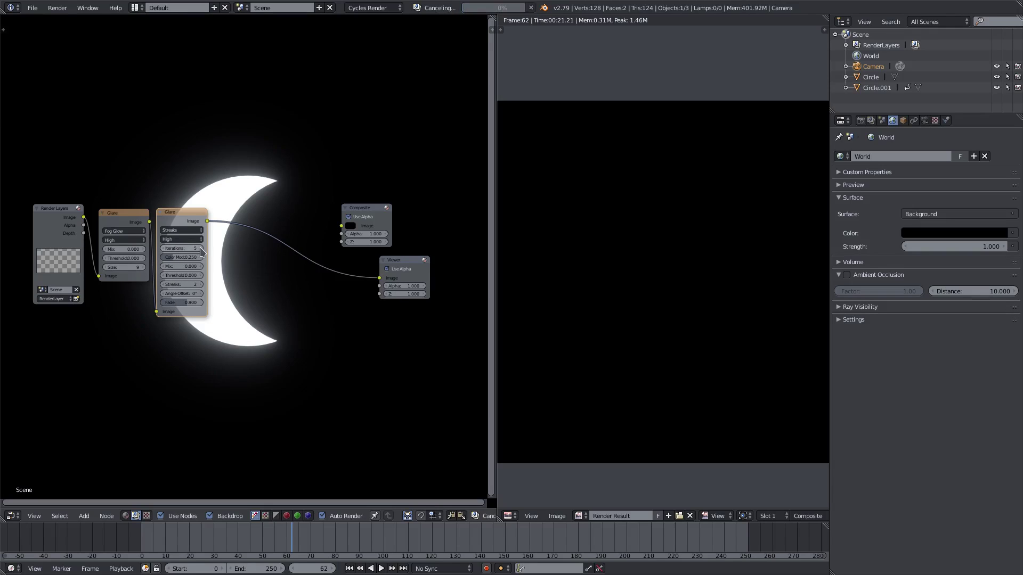
{"action": "mouse_move", "coordinate": [314, 321]}
{"action": "middle_mouse_down"}
{"action": "mouse_move", "coordinate": [313, 180]}
{"action": "mouse_move", "coordinate": [304, 270]}
{"action": "middle_mouse_up"}
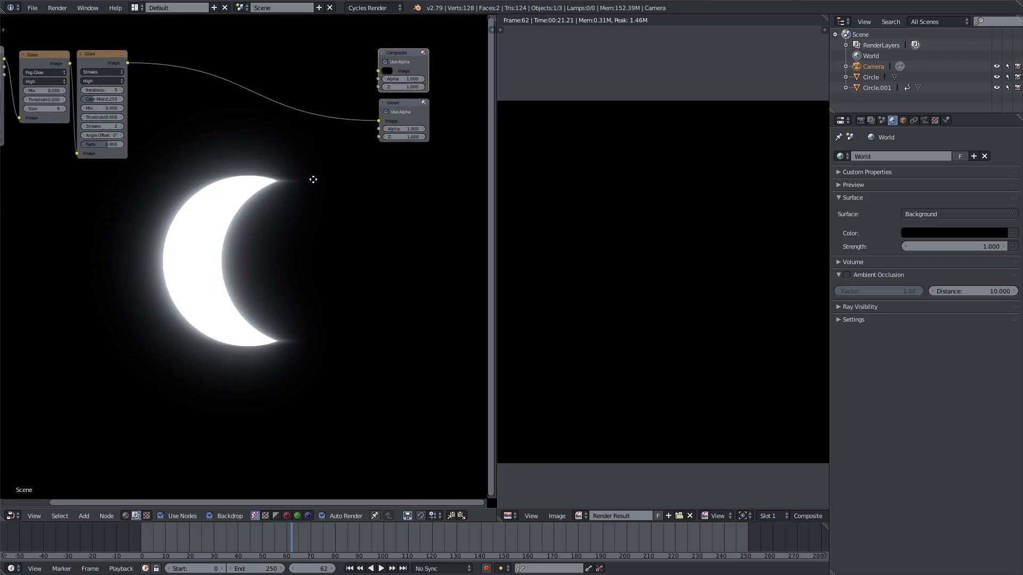
{"action": "middle_click_drag", "start_coordinate": [177, 199], "coordinate": [148, 251]}
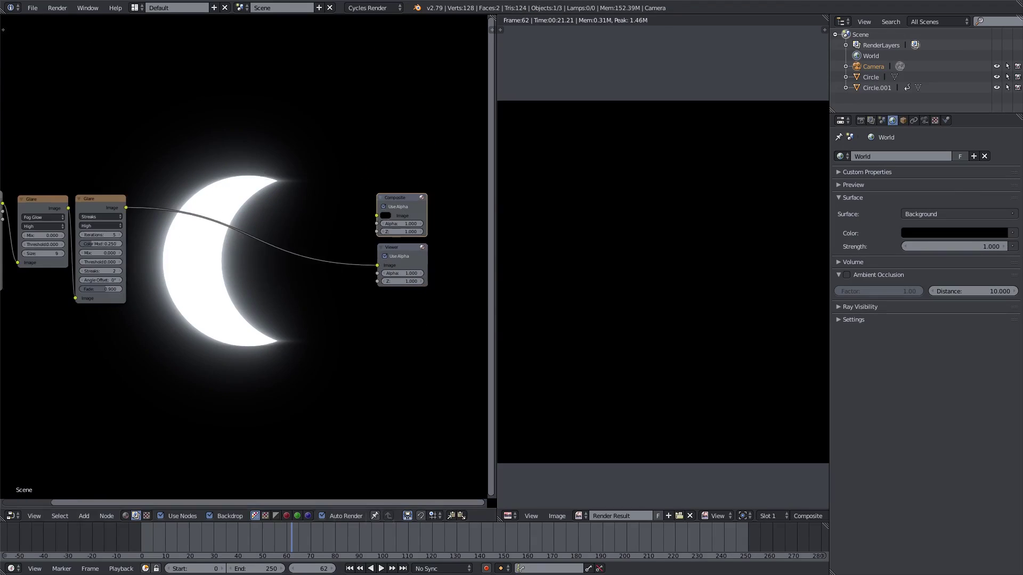
Merge the Node Editor and render result areas into one and switch it to the 3D View
{"action": "left_click_drag", "start_coordinate": [499, 520], "coordinate": [267, 480]}
{"action": "left_click", "coordinate": [11, 515]}
{"action": "left_click", "coordinate": [27, 504]}
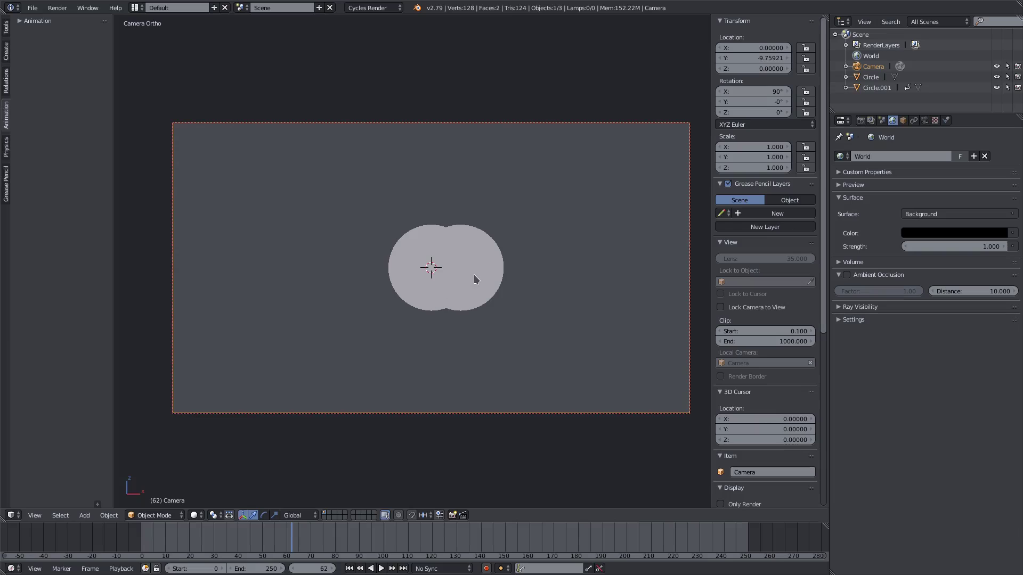
Return to frame 0, leave the camera view and add a Text object at the origin
{"action": "key", "text": "shift+Left"}
{"action": "middle_click_drag", "start_coordinate": [224, 458], "coordinate": [418, 342]}
{"action": "key", "text": "shift+a"}
{"action": "mouse_move", "coordinate": [444, 282]}
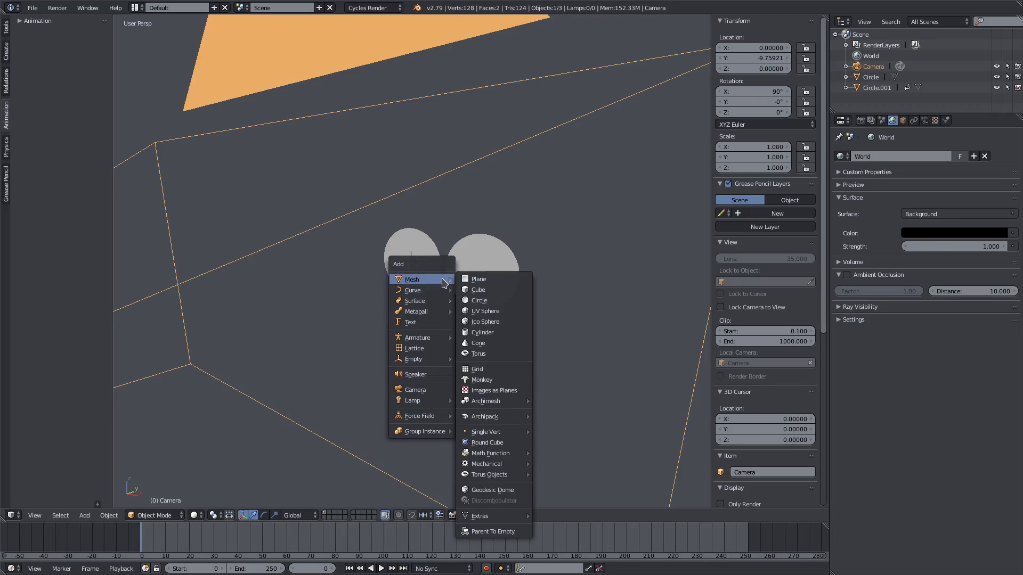
{"action": "left_click", "coordinate": [421, 322]}
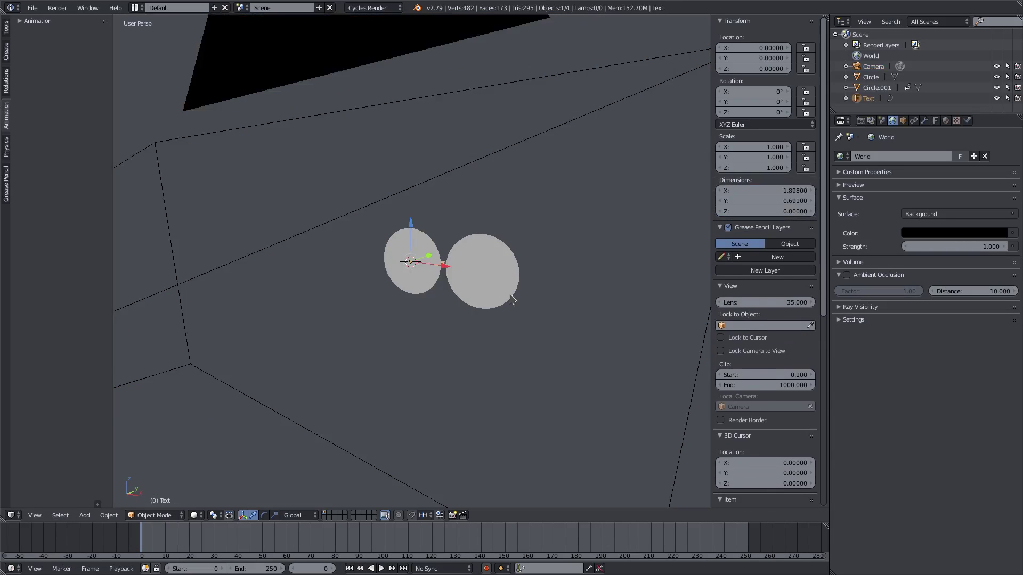
Rotate the text 90 degrees about the X axis so it stands upright
{"action": "scroll", "coordinate": [506, 280], "scroll_direction": "up", "scroll_amount": 3}
{"action": "type", "text": "rx"}
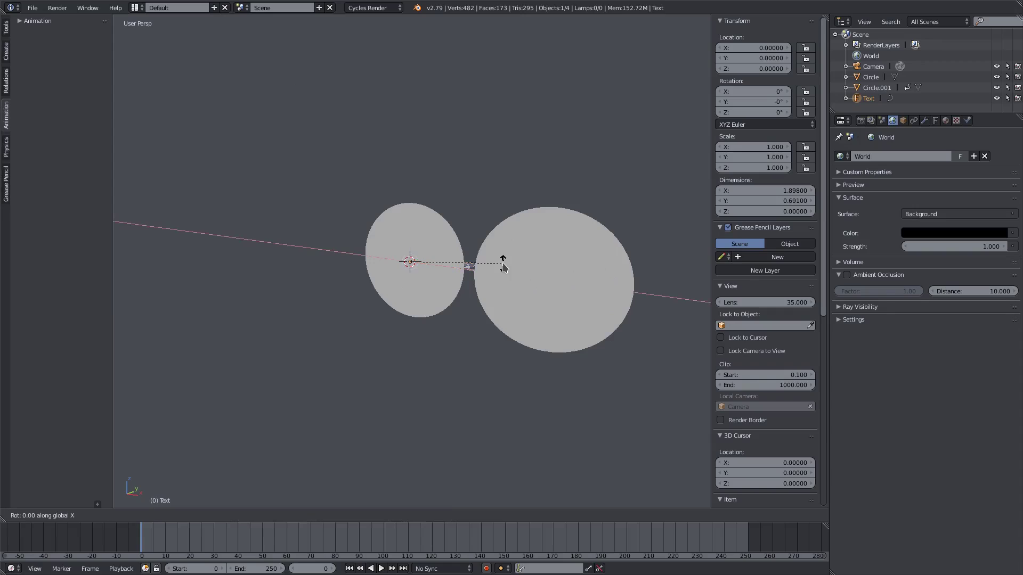
{"action": "type", "text": "90"}
{"action": "key", "text": "Return"}
Move the text along Y to about -0.26, in front of the first circle, and view it through the camera
{"action": "middle_click_drag", "start_coordinate": [502, 263], "coordinate": [438, 261]}
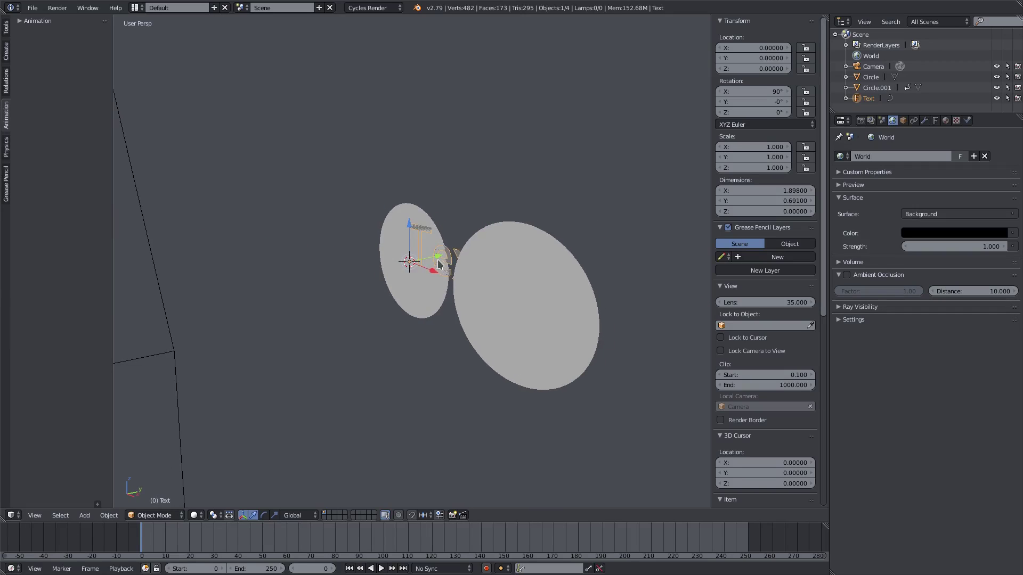
{"action": "left_click_drag", "start_coordinate": [436, 256], "coordinate": [421, 252]}
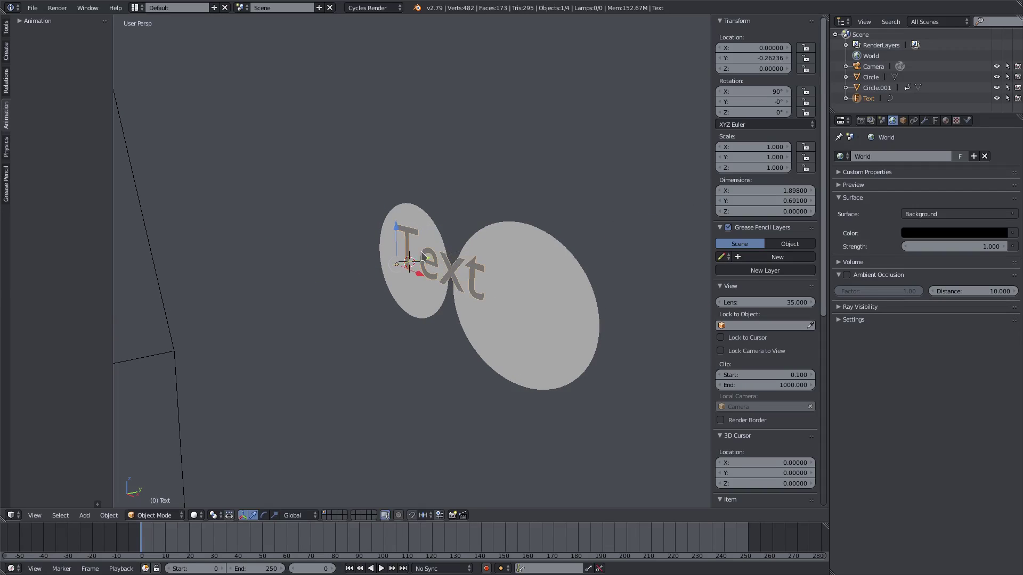
{"action": "key", "text": "KP_0"}
{"action": "key", "text": "KP_0"}
{"action": "scroll", "coordinate": [577, 256], "scroll_direction": "up", "scroll_amount": 3}
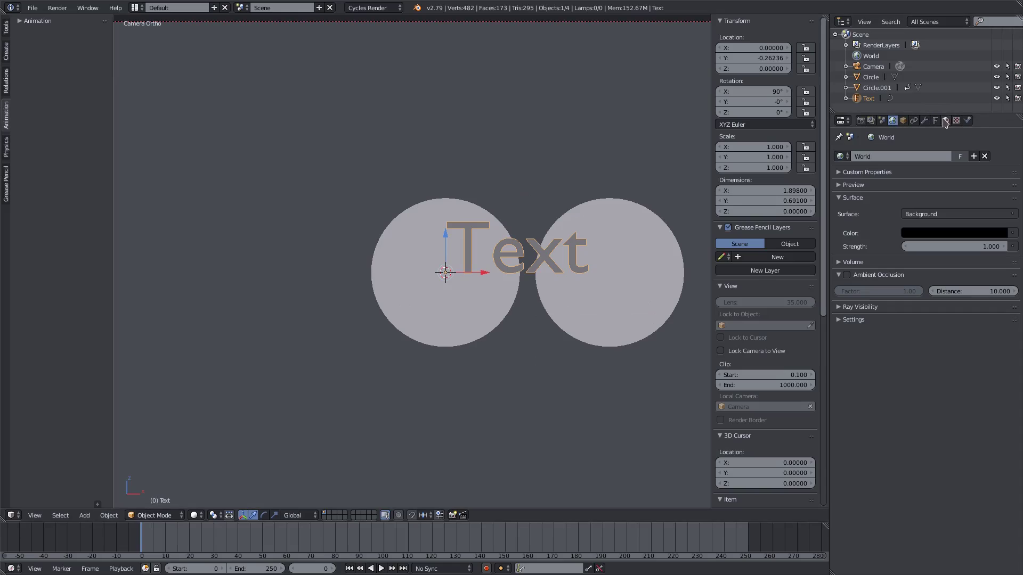
Show the text's font settings, hide the viewport's transform sidebar and load CarbonBl-Regular as the regular font
{"action": "left_click", "coordinate": [936, 121]}
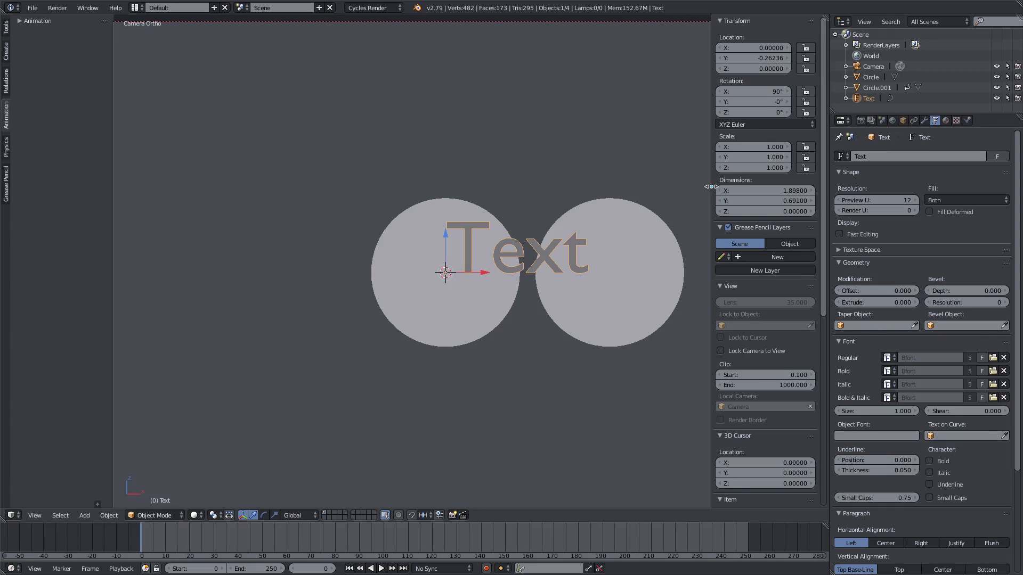
{"action": "left_click_drag", "start_coordinate": [711, 187], "coordinate": [808, 190]}
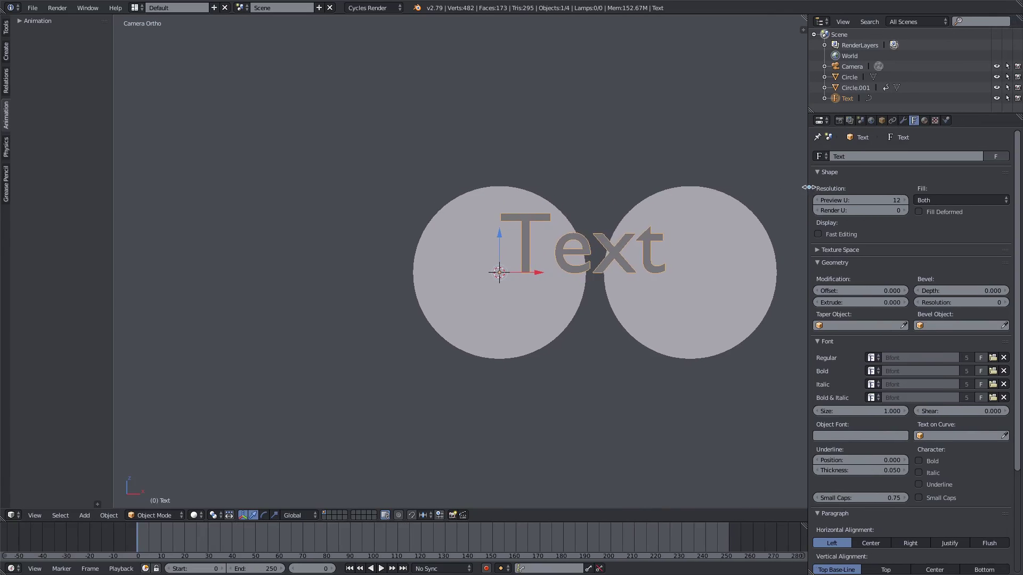
{"action": "left_click", "coordinate": [993, 358]}
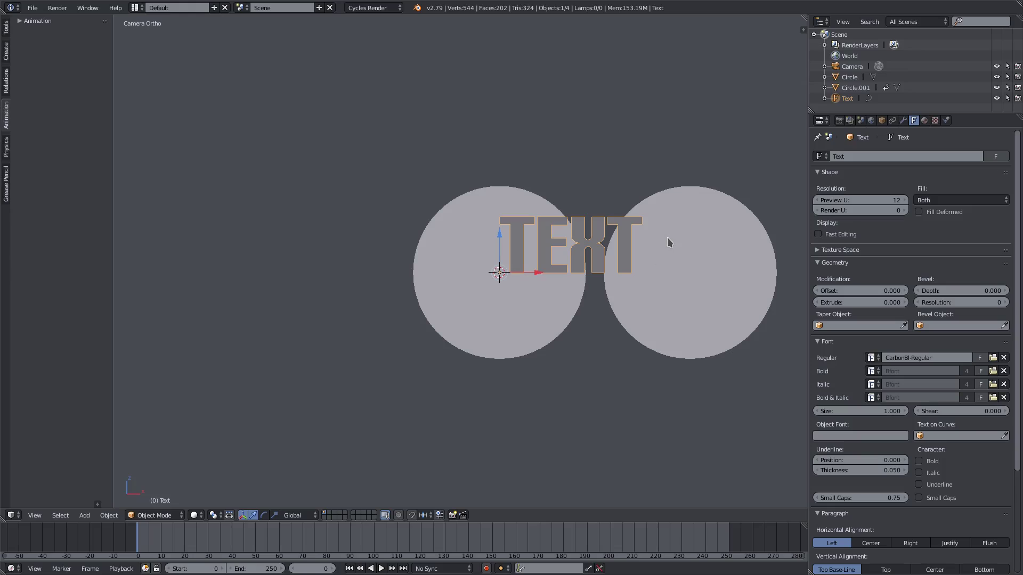
Scale the text along Z to less than half its height to flatten the letters
{"action": "key", "text": "s"}
{"action": "key", "text": "z"}
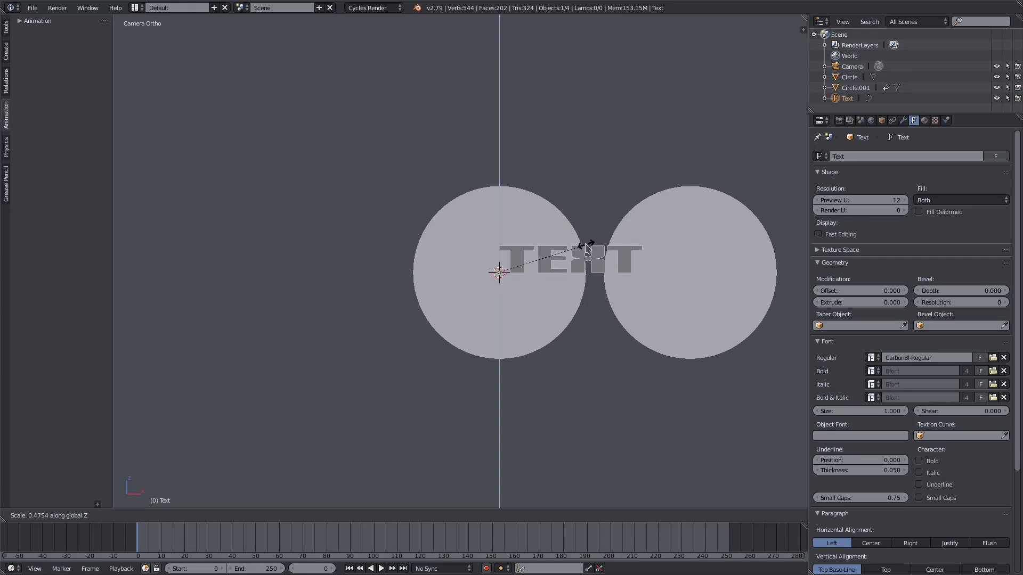
{"action": "left_click", "coordinate": [575, 244]}
{"action": "scroll", "coordinate": [698, 249], "scroll_direction": "up", "scroll_amount": 2}
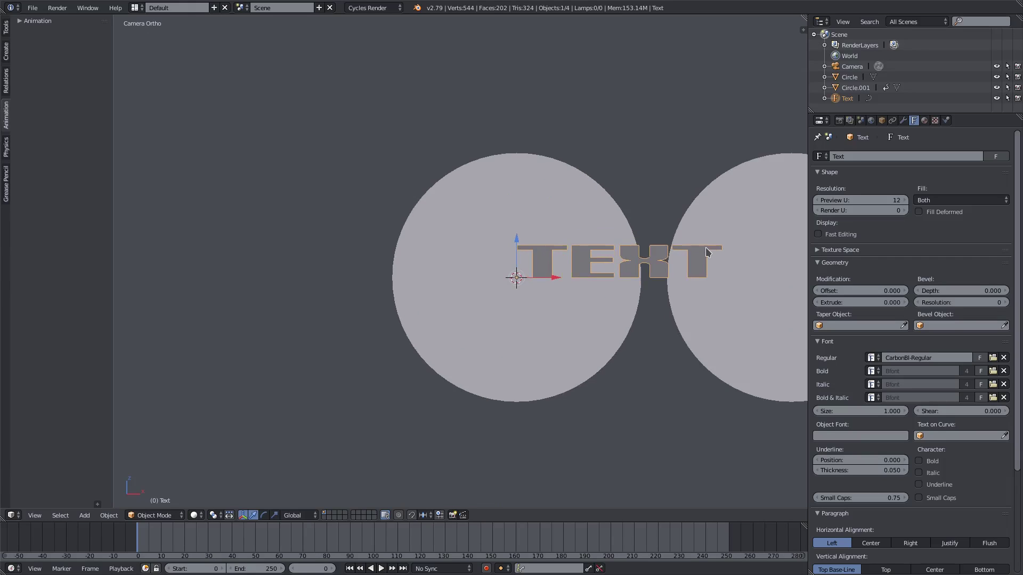
{"action": "middle_click_drag", "start_coordinate": [722, 247], "coordinate": [579, 247], "text": "shift"}
Set the text's letter spacing to 2.1, shrink the text, and center it on the first circle with a Y offset of -0.35
{"action": "scroll", "coordinate": [932, 394], "scroll_direction": "down", "scroll_amount": 5}
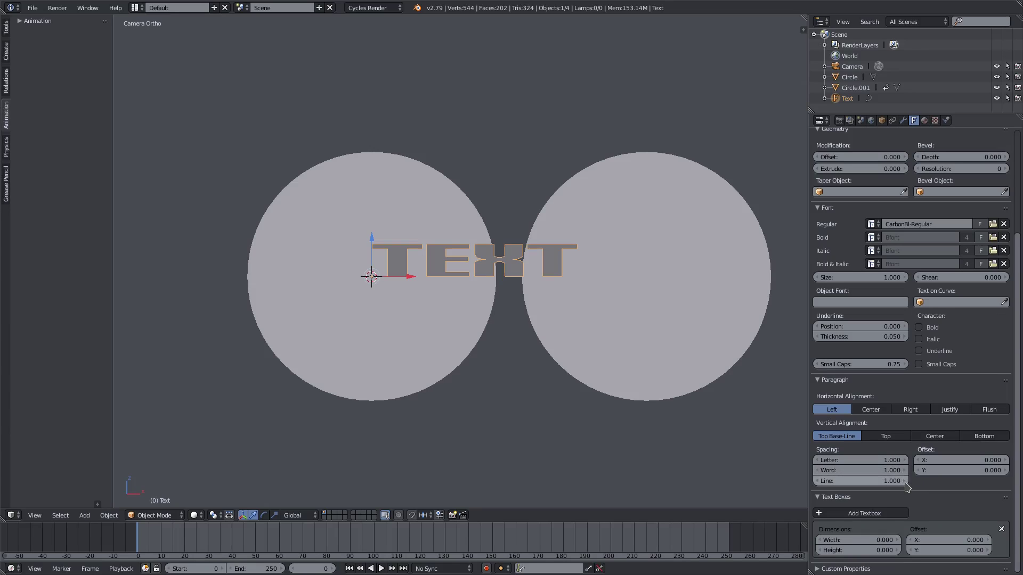
{"action": "left_click_drag", "start_coordinate": [907, 465], "coordinate": [1001, 465]}
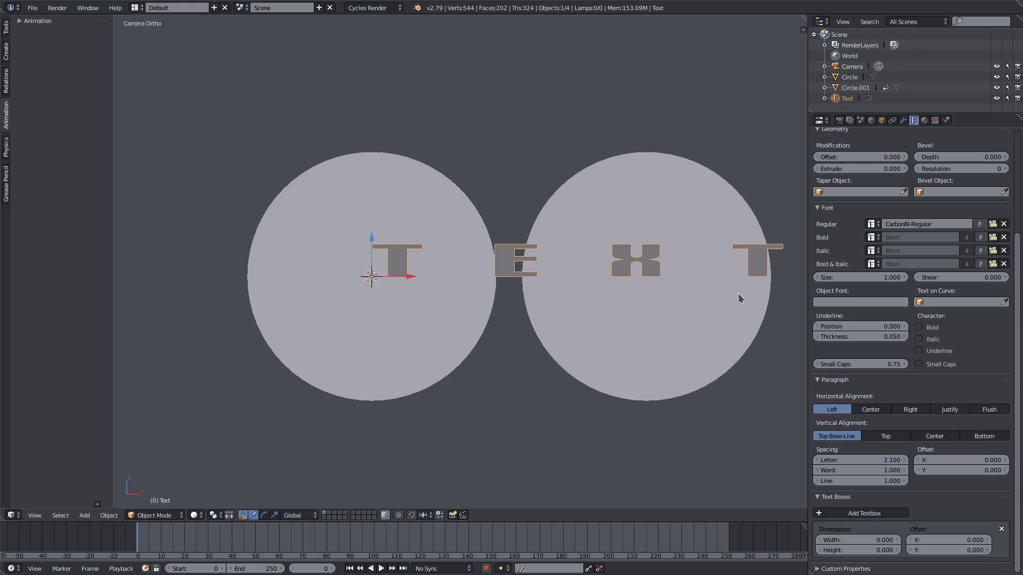
{"action": "key", "text": "s"}
{"action": "left_click", "coordinate": [639, 286]}
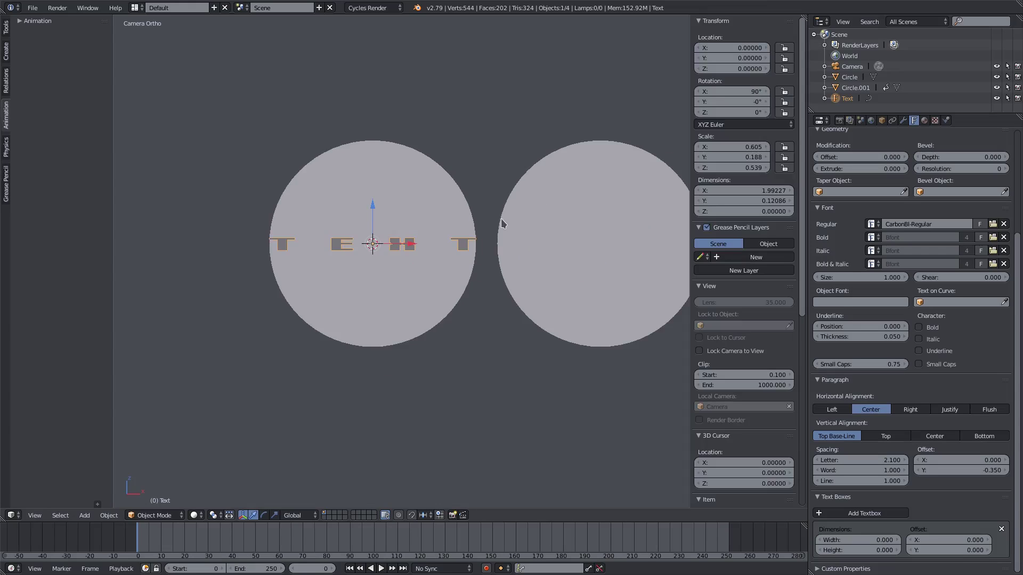
Shrink the text to an X scale of about 0.473, then stretch it along Z to a Y scale of about 0.207
{"action": "key", "text": "s"}
{"action": "left_click", "coordinate": [528, 230]}
{"action": "key", "text": "s"}
{"action": "key", "text": "z"}
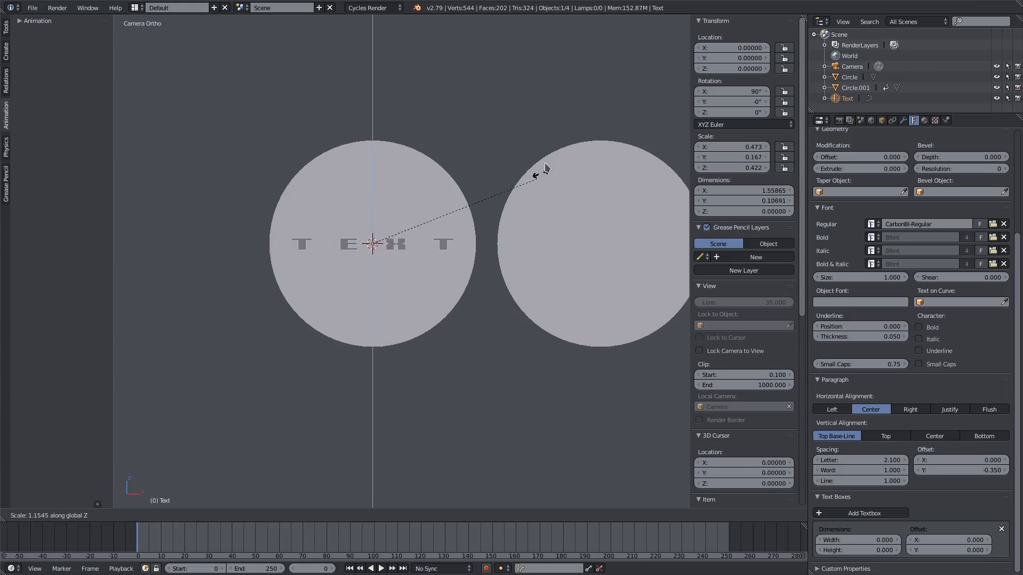
{"action": "left_click", "coordinate": [574, 154]}
Replace the text's wording with TUTSBYKAI
{"action": "key", "text": "KP_0"}
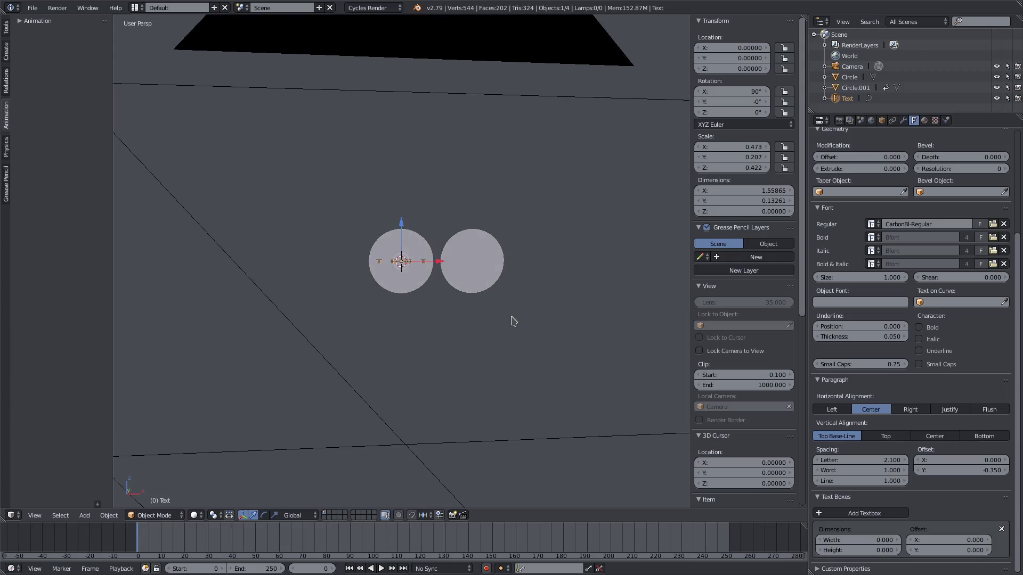
{"action": "key", "text": "KP_0"}
{"action": "scroll", "coordinate": [423, 262], "scroll_direction": "down", "scroll_amount": 2}
{"action": "mouse_move", "coordinate": [423, 265]}
{"action": "middle_mouse_down", "text": "shift"}
{"action": "mouse_move", "coordinate": [490, 263]}
{"action": "mouse_move", "coordinate": [441, 264]}
{"action": "middle_mouse_up", "text": "shift"}
{"action": "scroll", "coordinate": [479, 264], "scroll_direction": "up", "scroll_amount": 2}
{"action": "scroll", "coordinate": [439, 226], "scroll_direction": "up", "scroll_amount": 3}
{"action": "middle_click_drag", "start_coordinate": [509, 260], "coordinate": [504, 286], "text": "shift"}
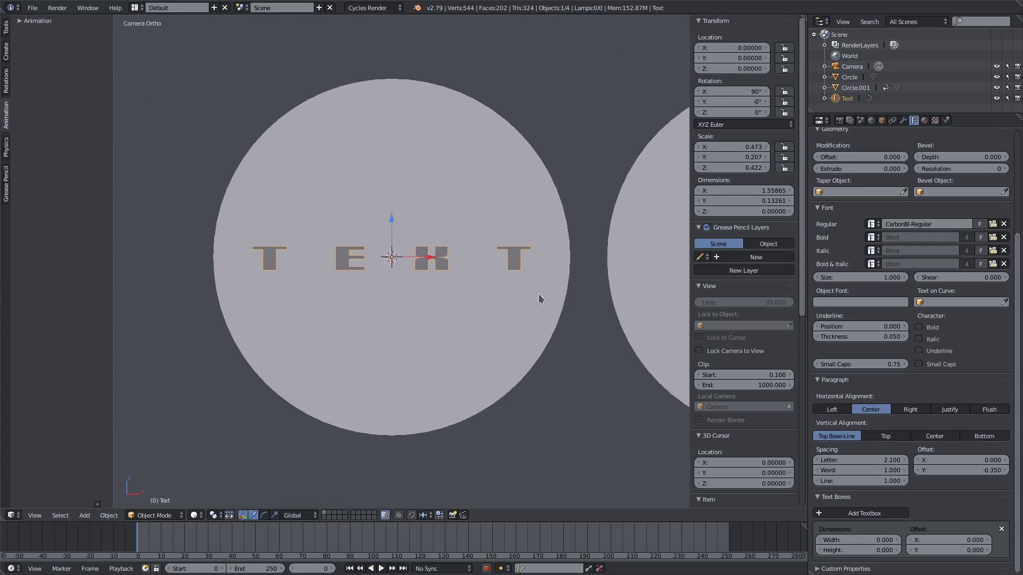
{"action": "middle_click_drag", "start_coordinate": [580, 312], "coordinate": [587, 313], "text": "shift"}
{"action": "key", "text": "Tab"}
{"action": "key", "text": "BackSpace"}
{"action": "key", "text": "BackSpace"}
{"action": "key", "text": "BackSpace"}
{"action": "key", "text": "BackSpace"}
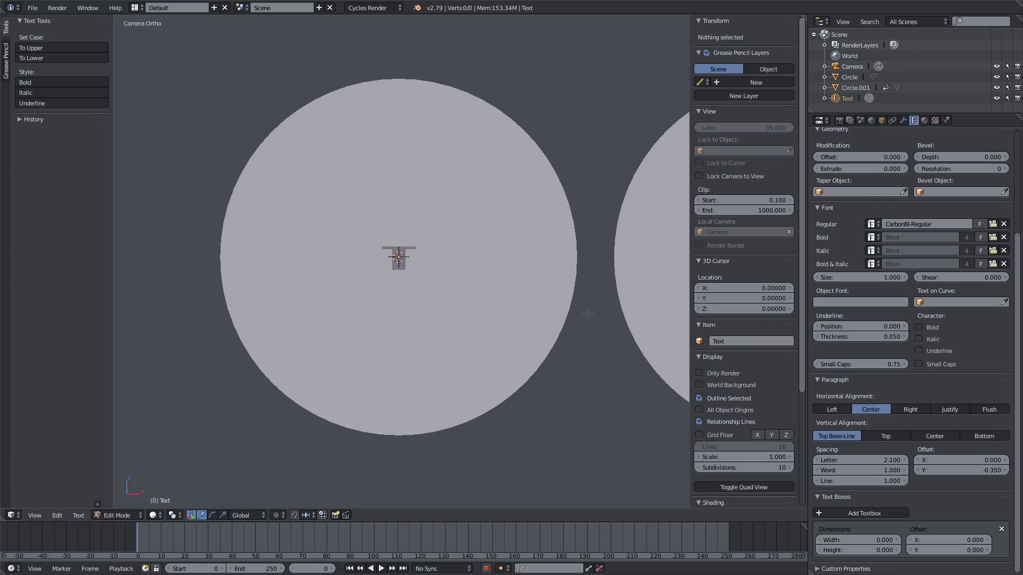
{"action": "type", "text": "TUTSBYKAI"}
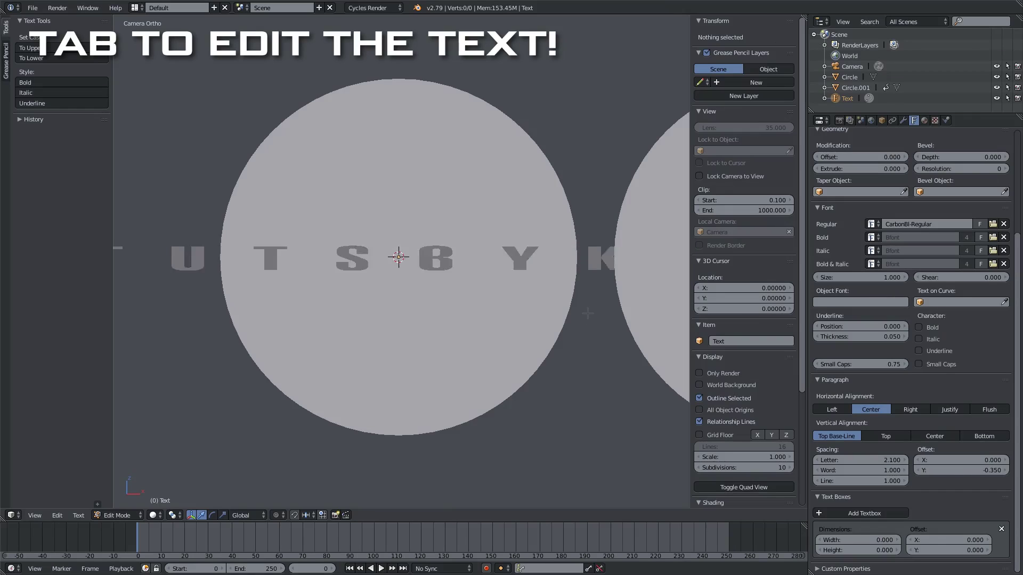
{"action": "key", "text": "Tab"}
Scale the whole text down to an X scale of about 0.195 so it fits inside the first circle
{"action": "key", "text": "s"}
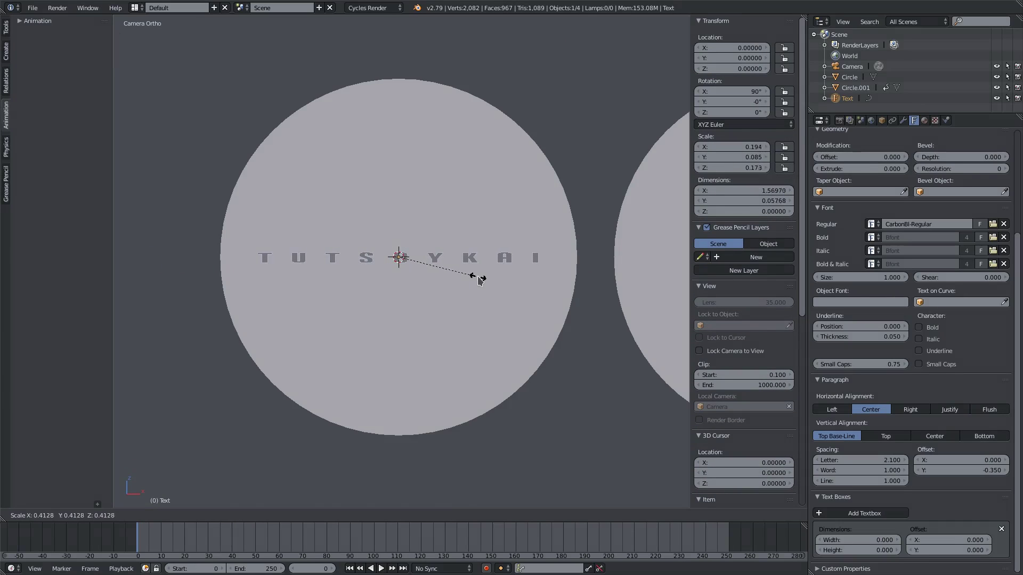
{"action": "left_click", "coordinate": [478, 278]}
{"action": "scroll", "coordinate": [491, 297], "scroll_direction": "down", "scroll_amount": 5}
{"action": "scroll", "coordinate": [458, 251], "scroll_direction": "up", "scroll_amount": 4}
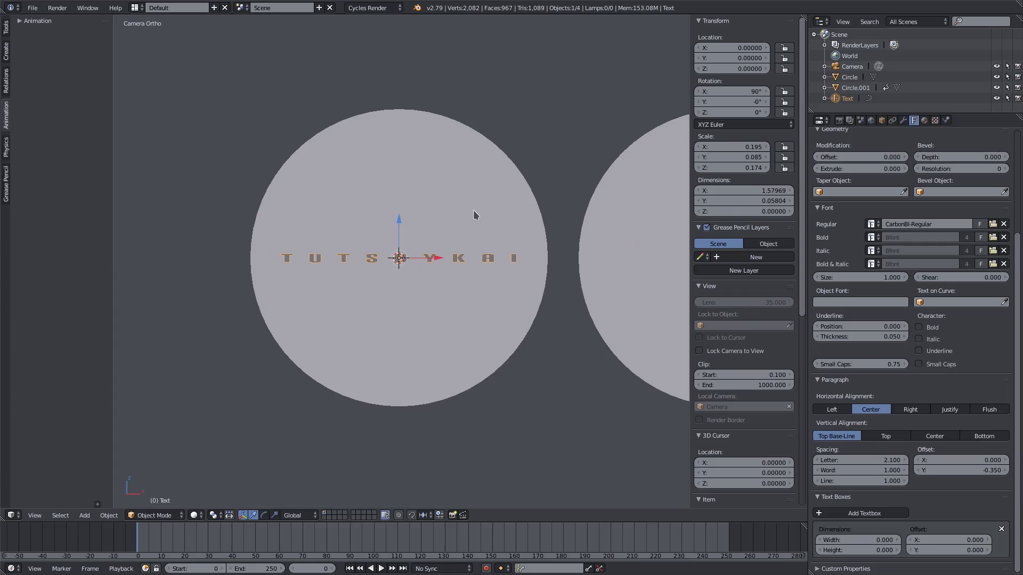
Stretch the text along Z and X until its Y scale is about 0.111 and its X scale about 0.213
{"action": "key", "text": "s"}
{"action": "key", "text": "z"}
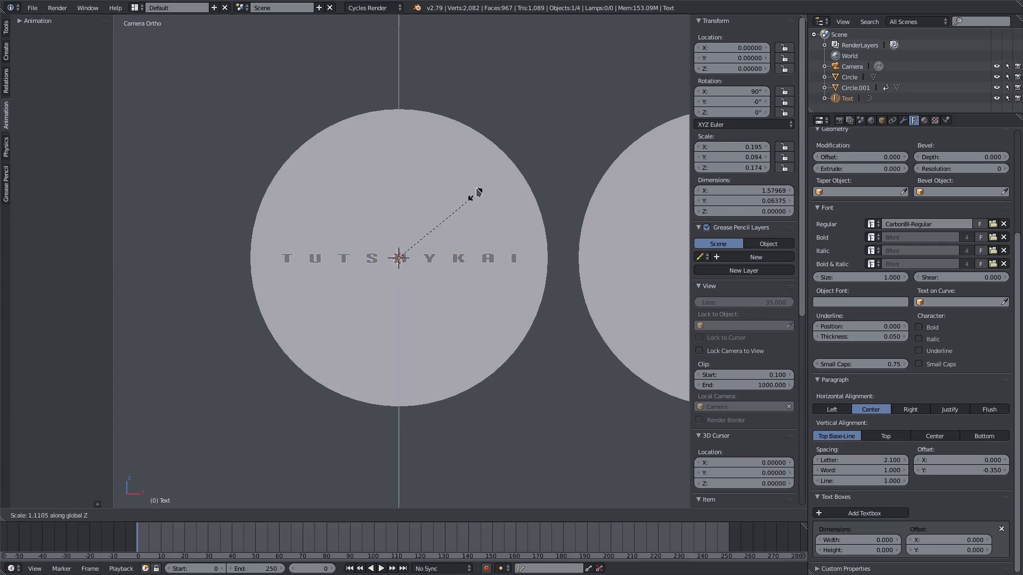
{"action": "left_click", "coordinate": [494, 182]}
{"action": "key", "text": "s"}
{"action": "key", "text": "x"}
{"action": "left_click", "coordinate": [523, 189]}
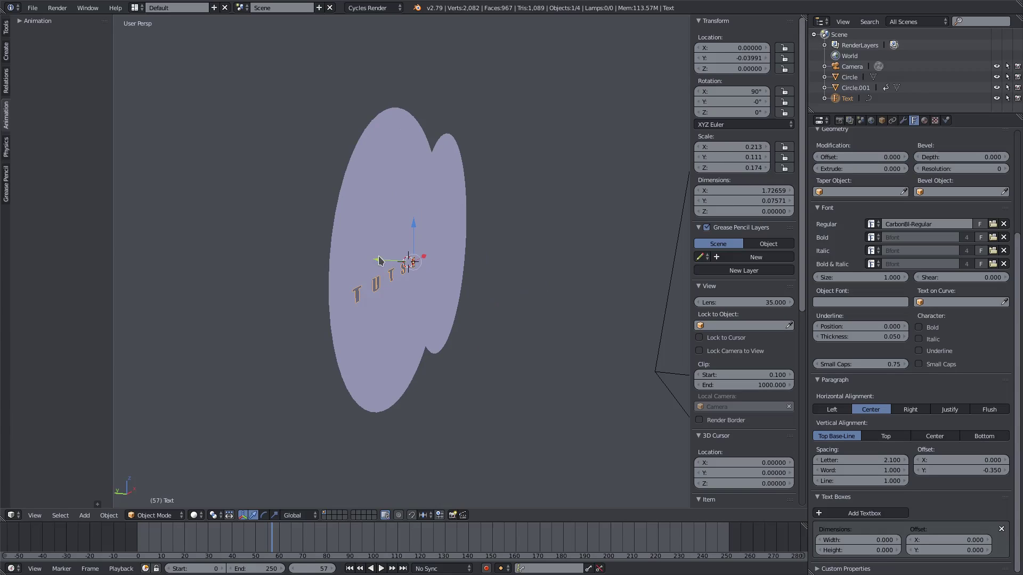
Move the text along Y to about -0.162, in front of both circles
{"action": "key", "text": "g"}
{"action": "key", "text": "y"}
{"action": "left_click", "coordinate": [395, 258]}
{"action": "middle_click_drag", "start_coordinate": [395, 258], "coordinate": [319, 251]}
Assign the existing emission material named Material to the text
{"action": "left_click", "coordinate": [924, 120]}
{"action": "left_click", "coordinate": [820, 191]}
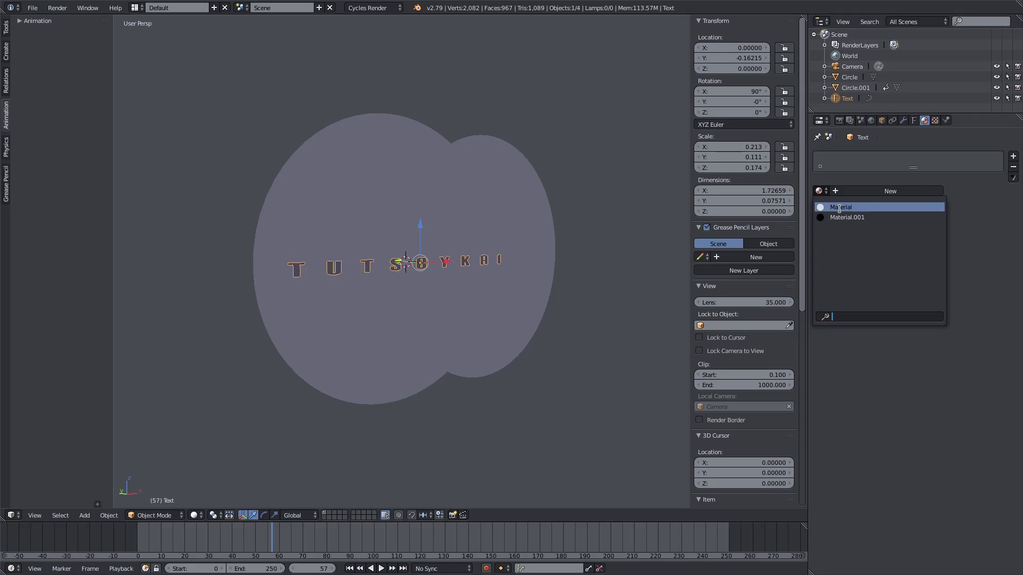
{"action": "left_click", "coordinate": [839, 209]}
{"action": "right_click", "coordinate": [348, 200]}
{"action": "right_click", "coordinate": [452, 263]}
View the animation's opening frames through the camera and switch the viewport to rendered shading
{"action": "left_click_drag", "start_coordinate": [171, 546], "coordinate": [167, 548]}
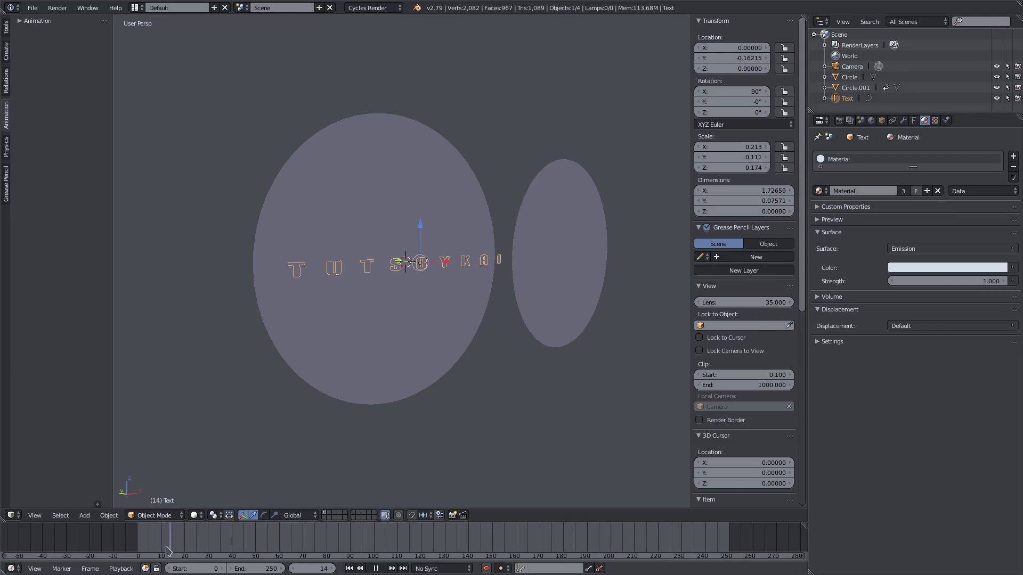
{"action": "key", "text": "KP_0"}
{"action": "key", "text": "alt+a"}
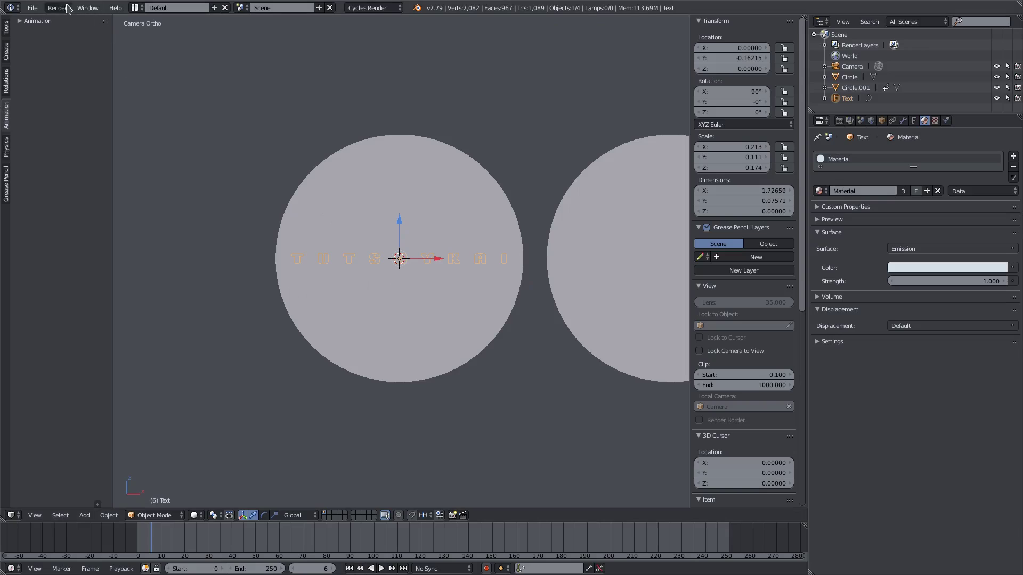
{"action": "left_click", "coordinate": [195, 515]}
{"action": "left_click", "coordinate": [213, 446]}
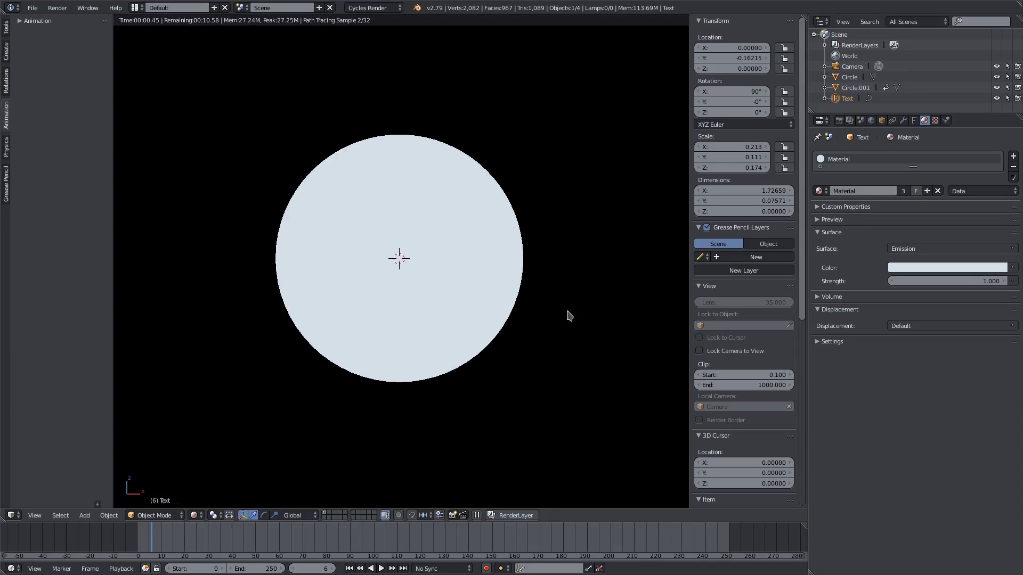
Try an emission strength of 2 on the text's material, then set it back to 1
{"action": "left_click", "coordinate": [956, 281]}
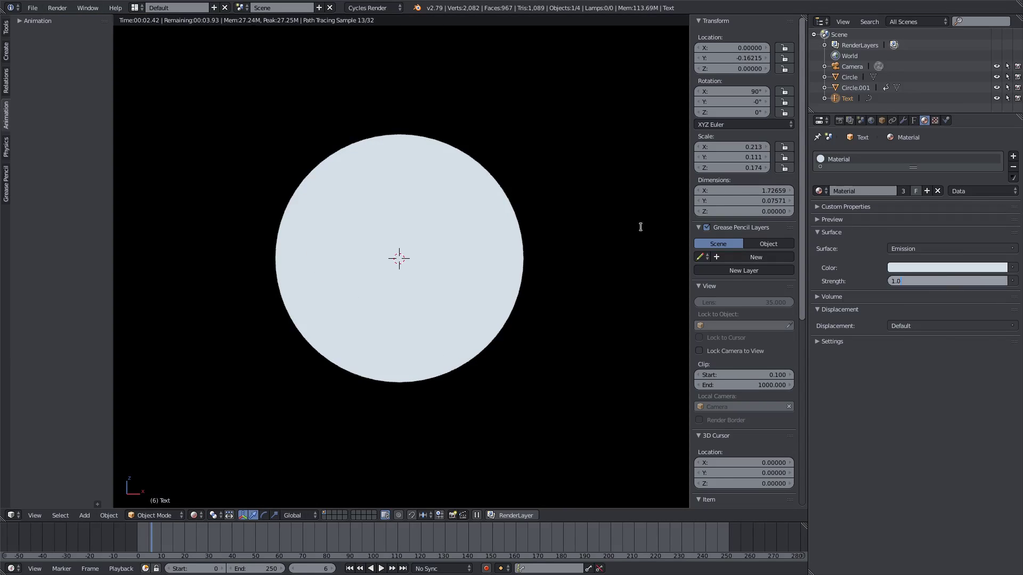
{"action": "key", "text": "Return"}
{"action": "left_click", "coordinate": [901, 281]}
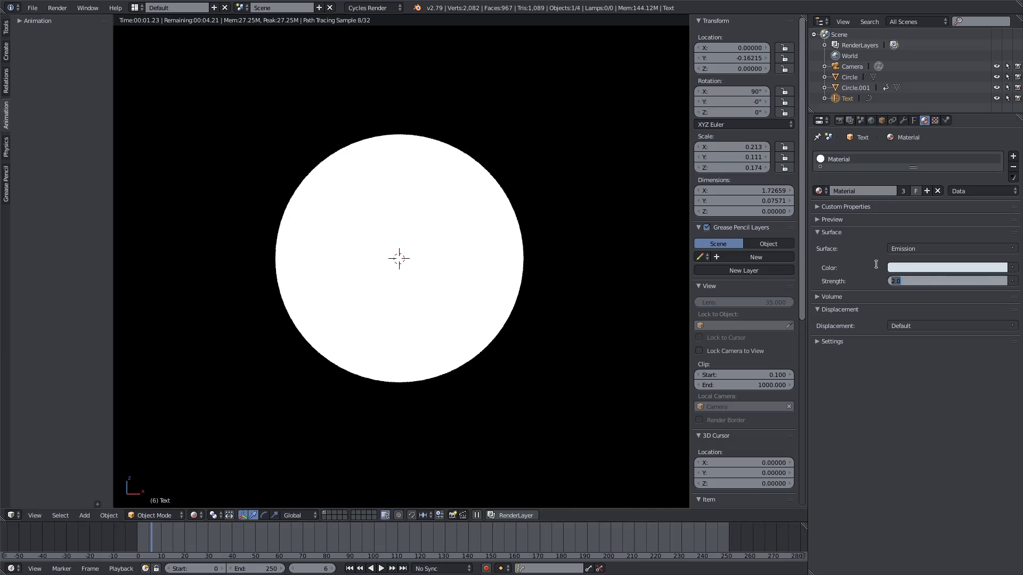
{"action": "type", "text": "1"}
{"action": "key", "text": "Return"}
Connect the streaks Glare node's image output to the Composite node and return to the 3D view
{"action": "key", "text": "alt+a"}
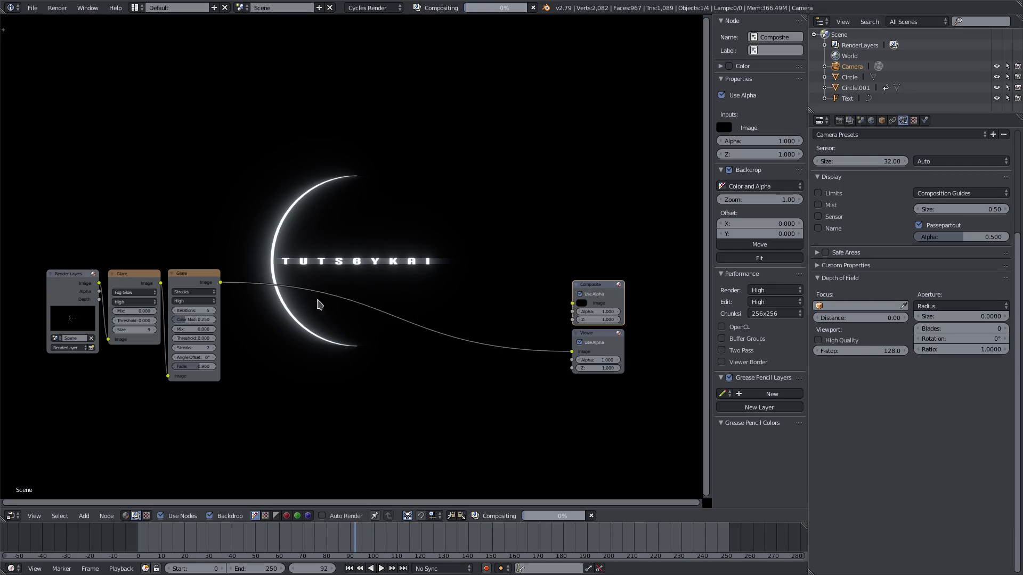
{"action": "left_click_drag", "start_coordinate": [222, 283], "coordinate": [573, 303]}
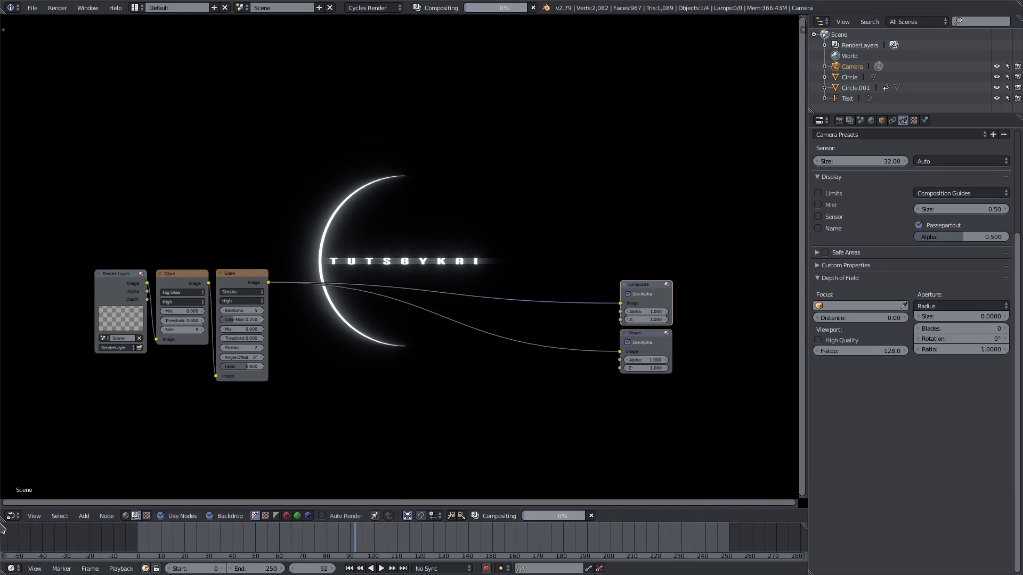
{"action": "left_click", "coordinate": [11, 516]}
{"action": "left_click", "coordinate": [33, 501]}
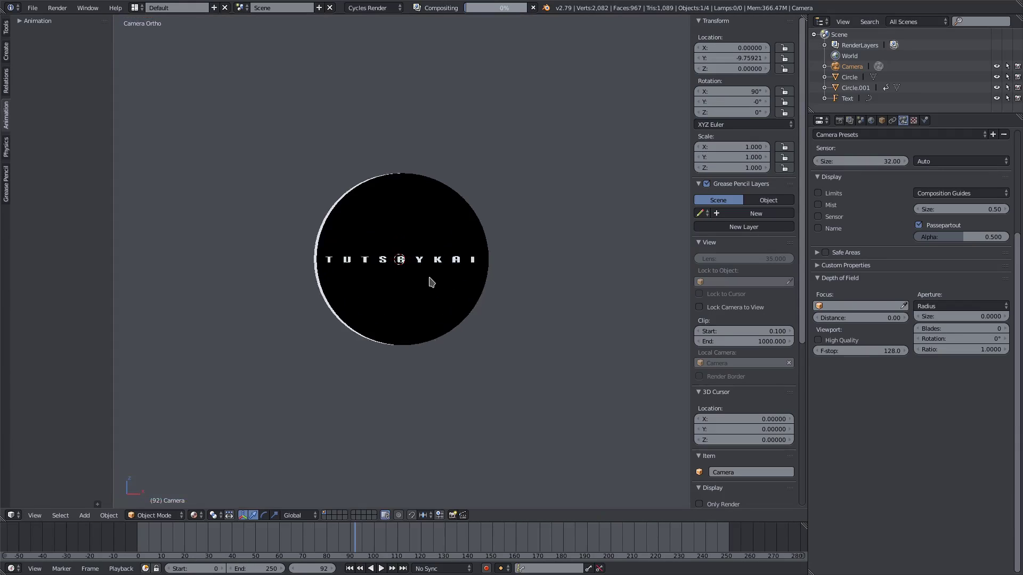
Review the eclipse animation from frame 0 and set the scene's end frame to 150
{"action": "left_click", "coordinate": [350, 568]}
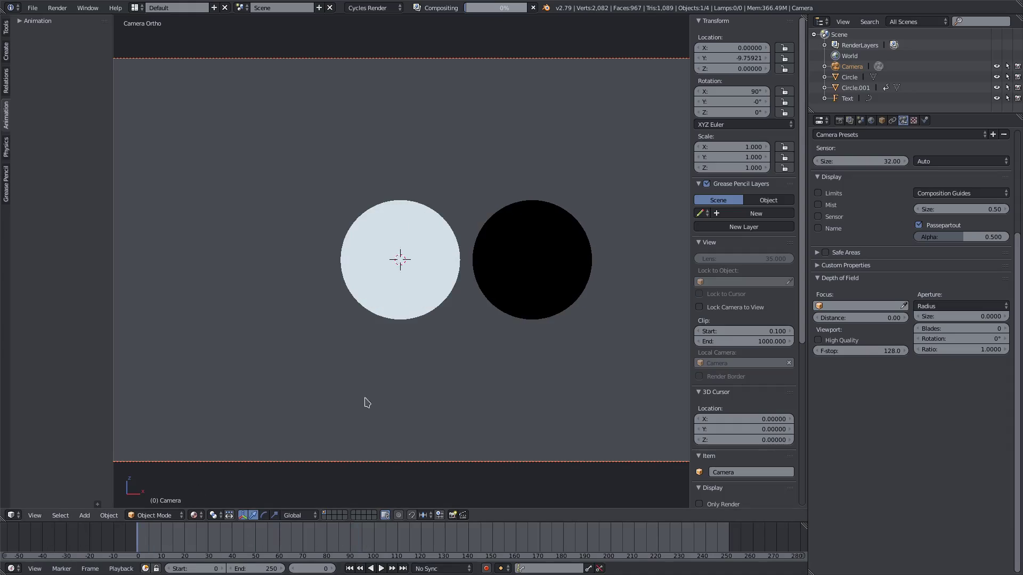
{"action": "left_click_drag", "start_coordinate": [144, 542], "coordinate": [292, 544]}
{"action": "key", "text": "alt+a"}
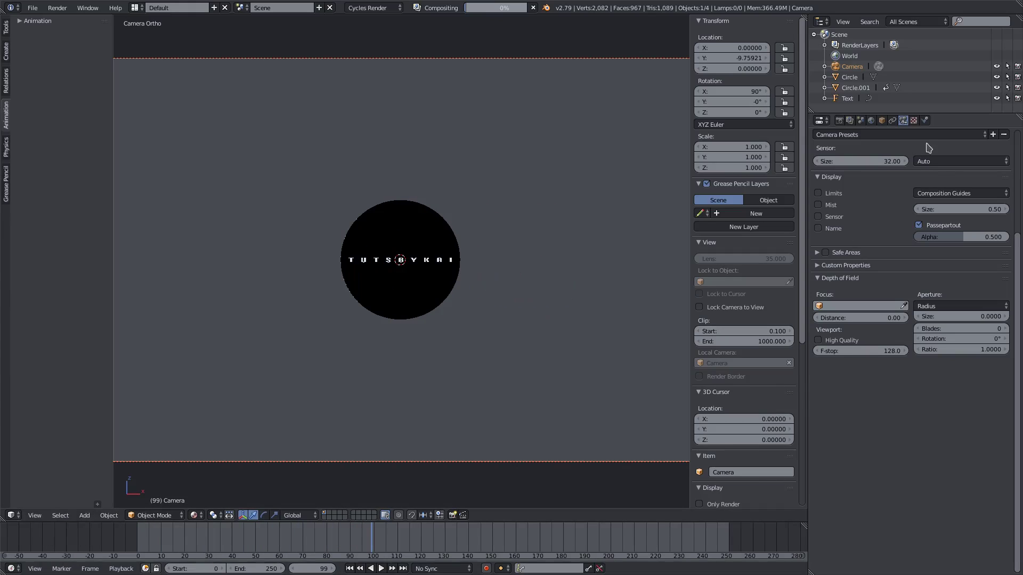
{"action": "scroll", "coordinate": [874, 229], "scroll_direction": "up", "scroll_amount": 6}
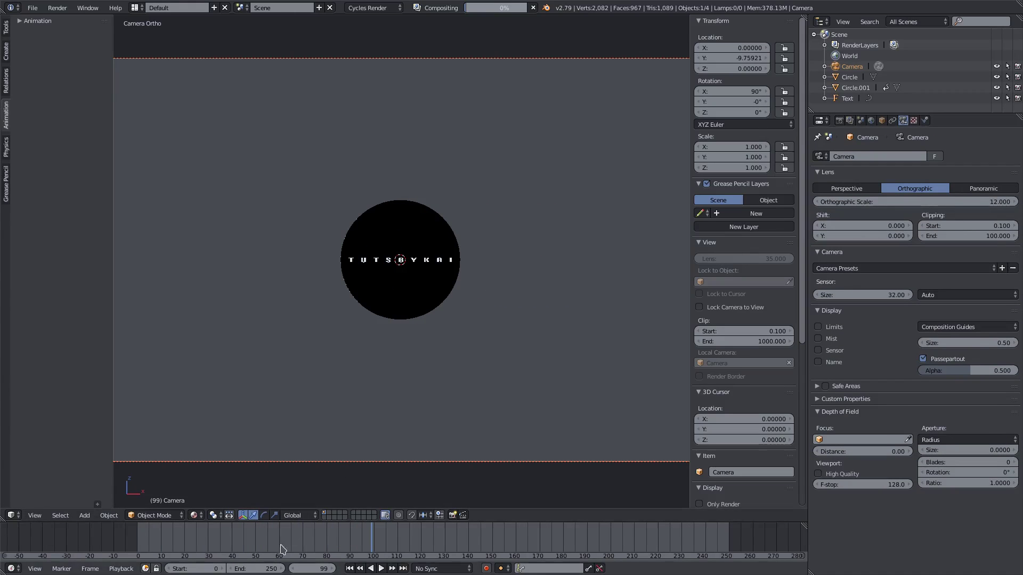
{"action": "key", "text": "alt+a"}
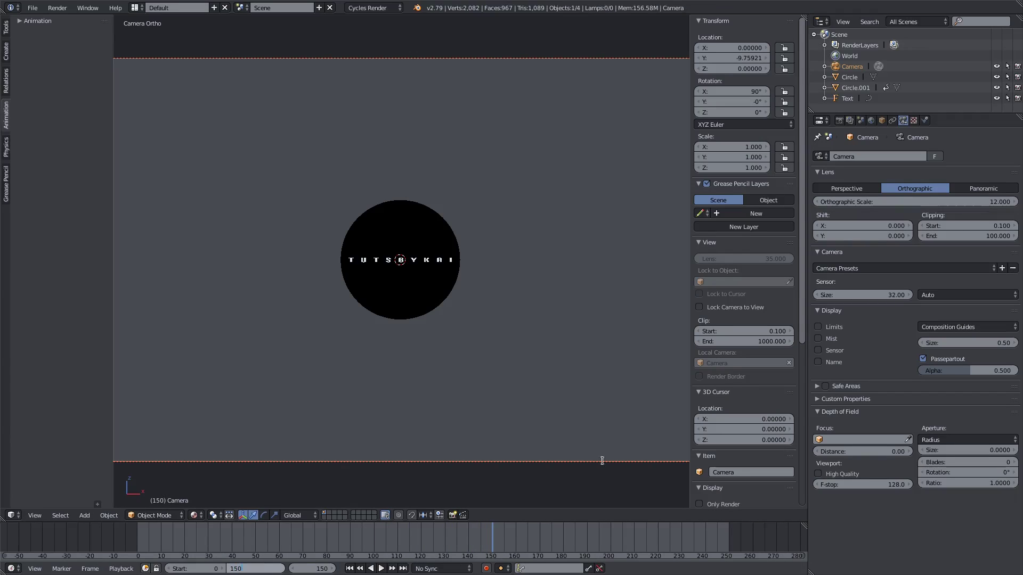
{"action": "type", "text": "150"}
{"action": "key", "text": "Return"}
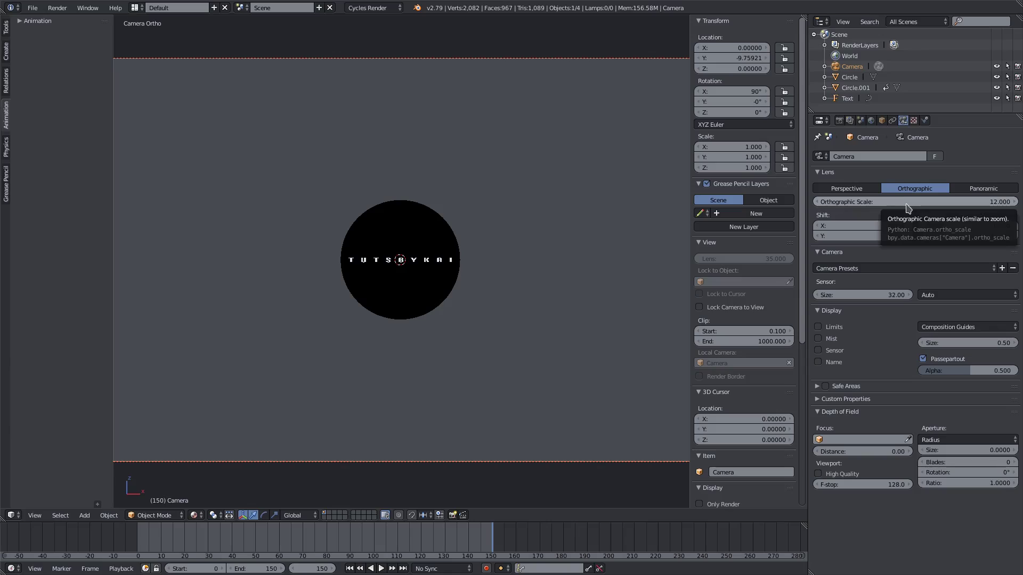
Keyframe the camera's orthographic scale at 12 on frame 0 and at 8.8 on frame 150
{"action": "key", "text": "shift+Left"}
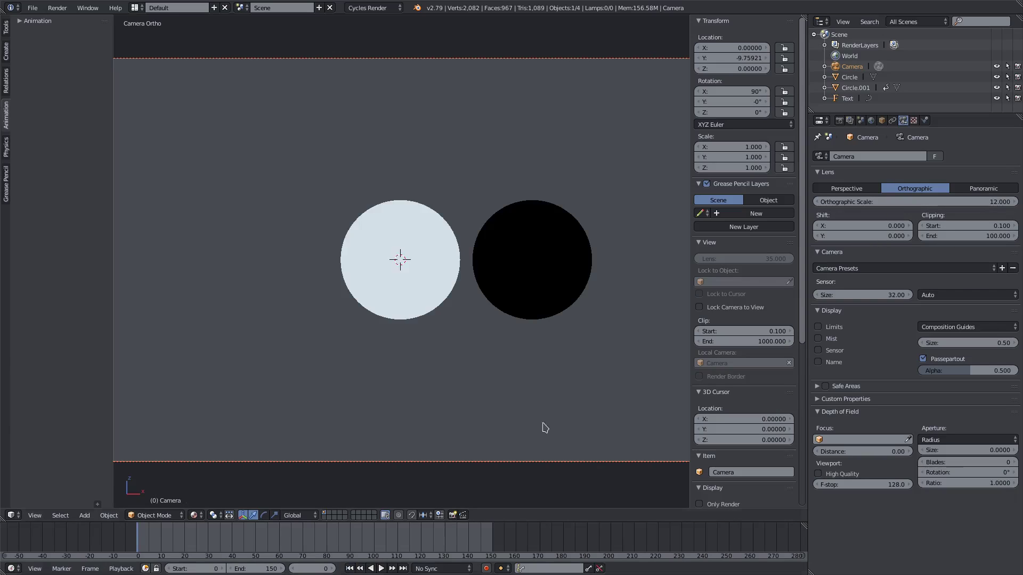
{"action": "key", "text": "i"}
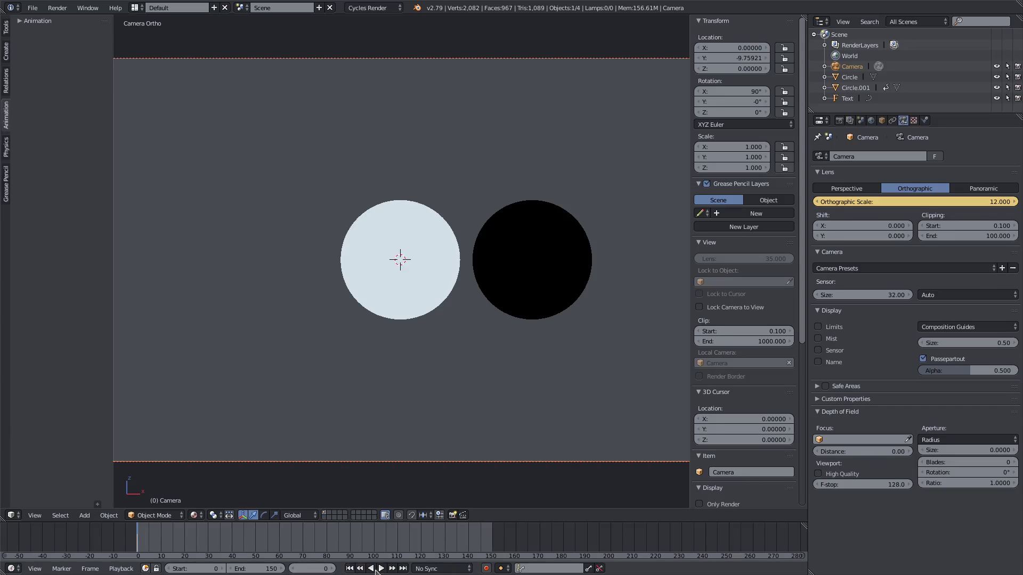
{"action": "left_click", "coordinate": [404, 568]}
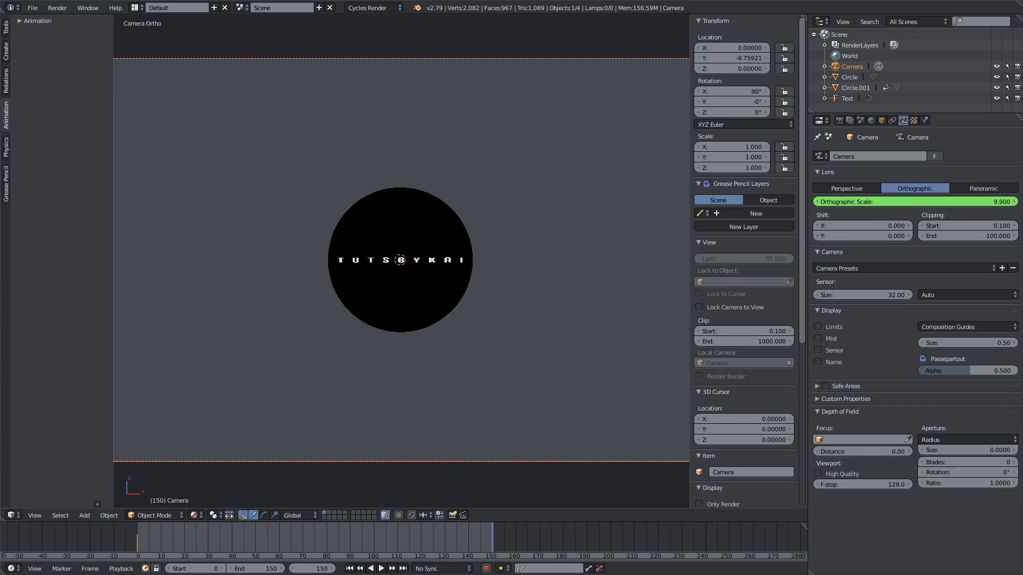
{"action": "left_click_drag", "start_coordinate": [915, 202], "coordinate": [915, 202]}
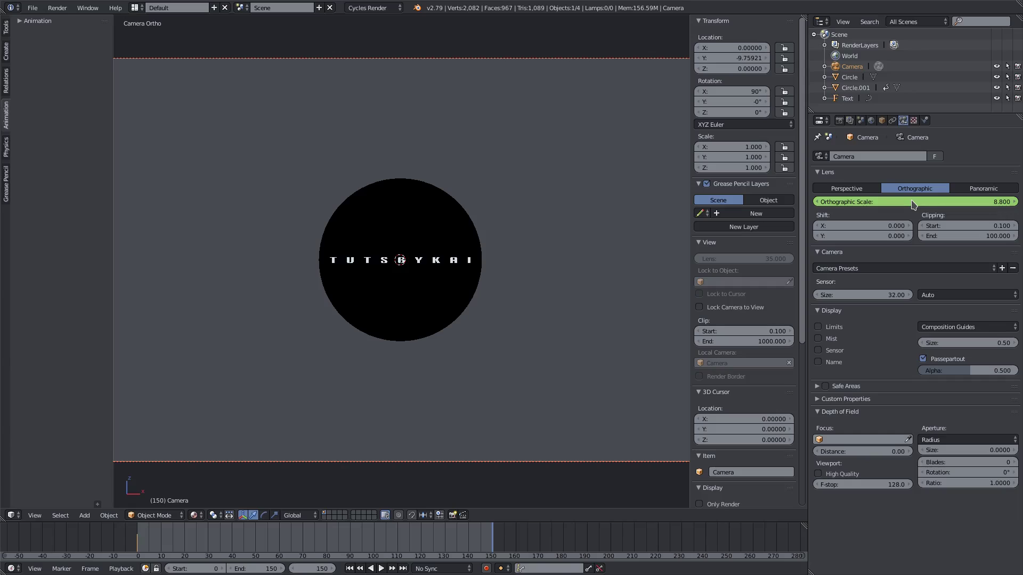
{"action": "key", "text": "i"}
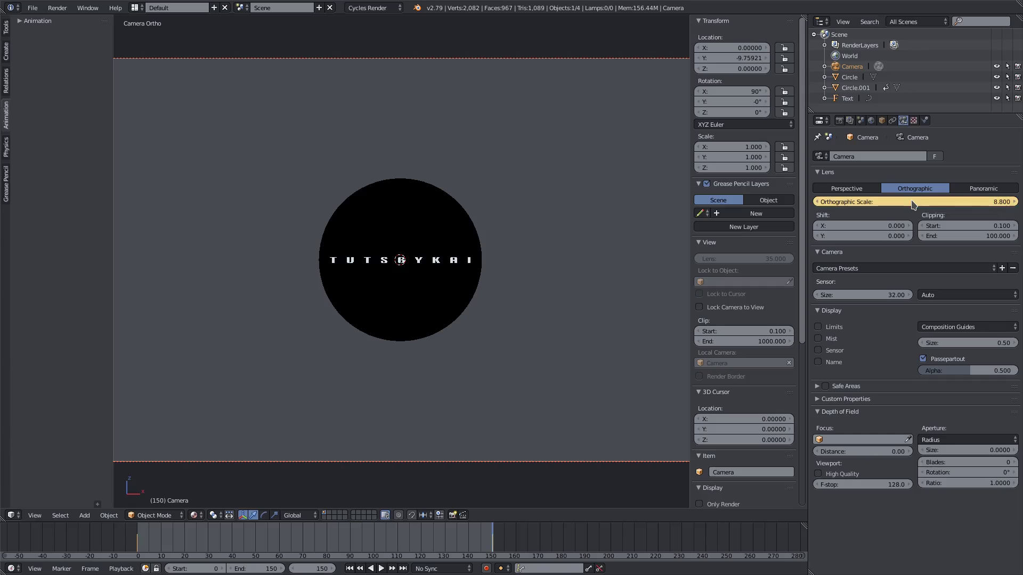
Play back the camera zoom from the first frame, then jump to the last frame
{"action": "left_click", "coordinate": [349, 569]}
{"action": "left_click", "coordinate": [381, 568]}
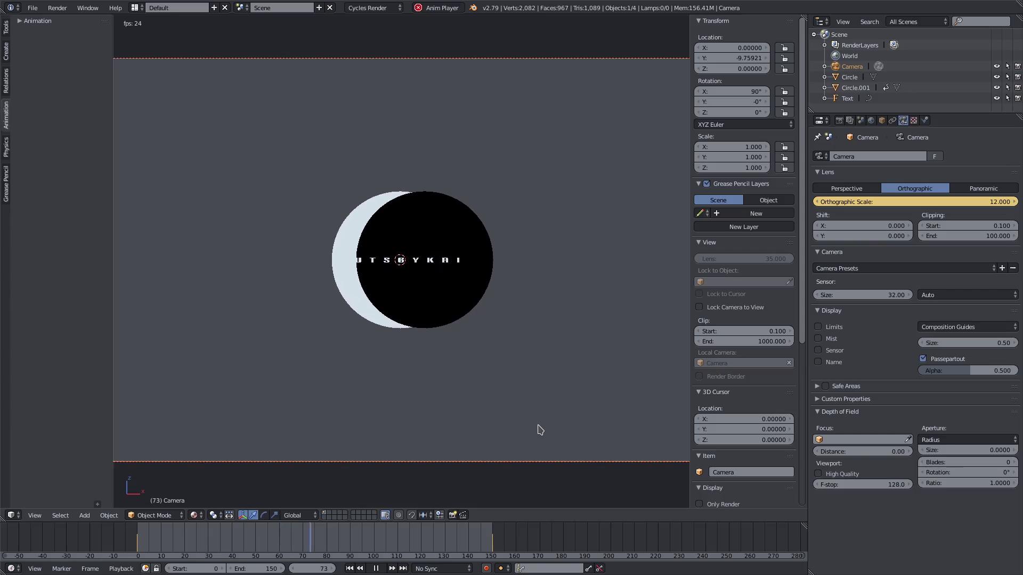
{"action": "left_click", "coordinate": [377, 568]}
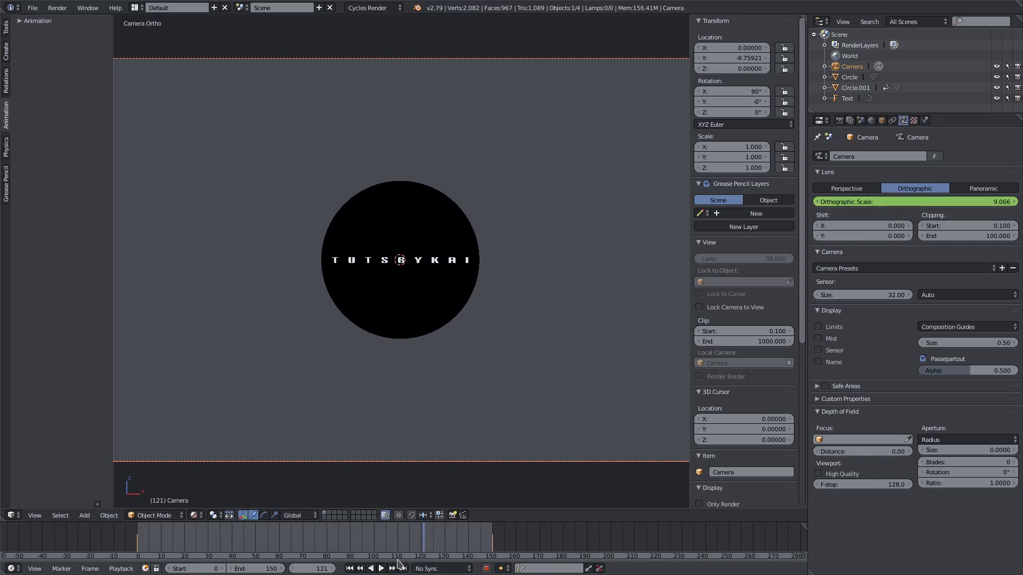
{"action": "left_click", "coordinate": [403, 569]}
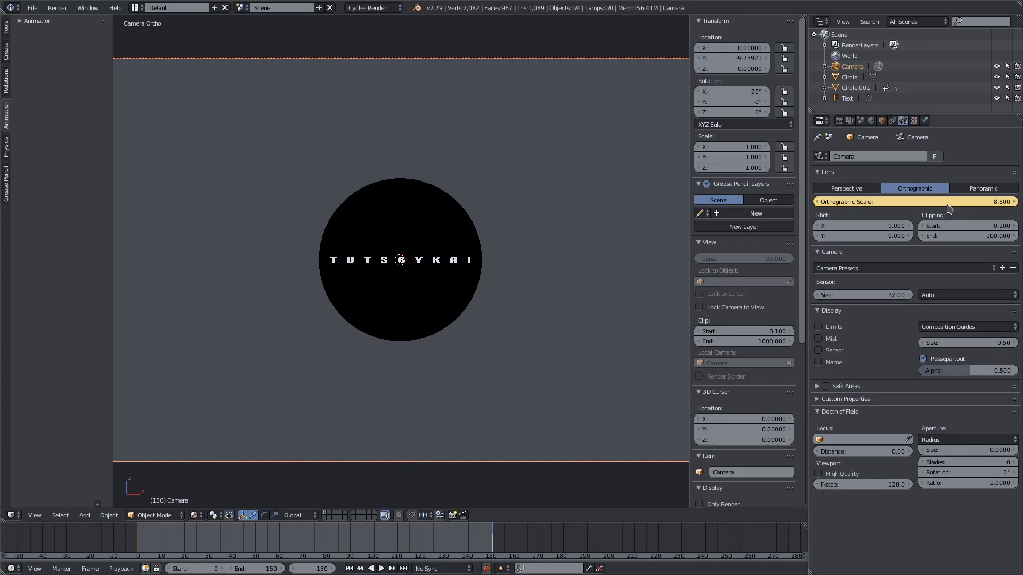
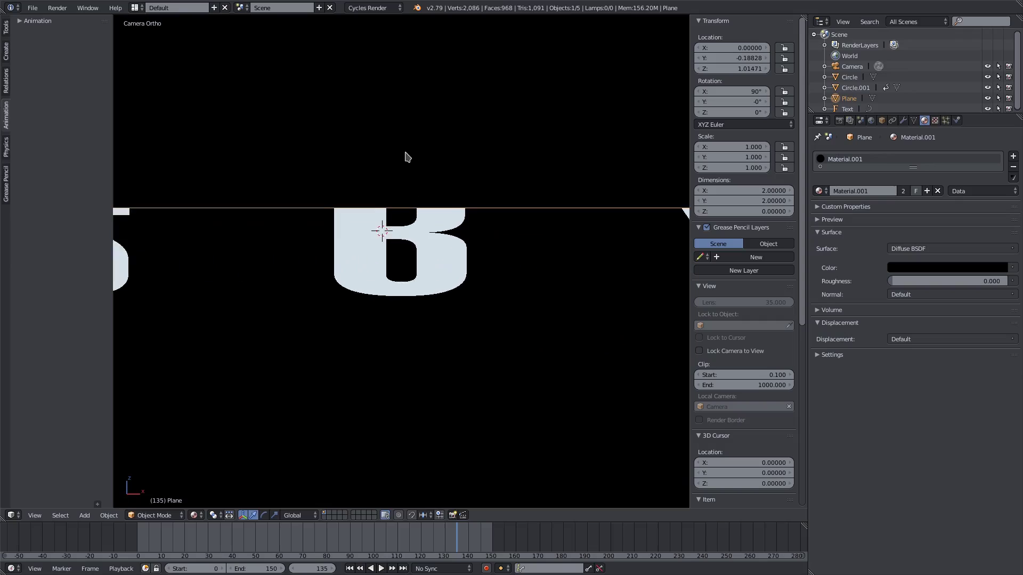
Move the black plane along Z to about 0.999 so it covers the text's upper half, and check it against the animation
{"action": "key", "text": "g"}
{"action": "key", "text": "z"}
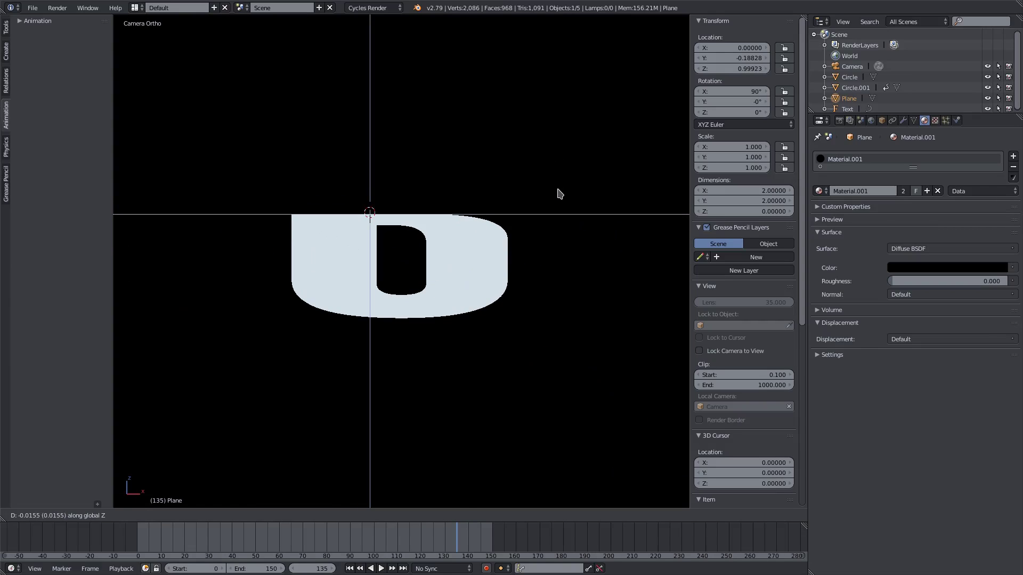
{"action": "left_click", "coordinate": [558, 191]}
{"action": "scroll", "coordinate": [531, 224], "scroll_direction": "down", "scroll_amount": 5}
{"action": "scroll", "coordinate": [533, 245], "scroll_direction": "down", "scroll_amount": 3}
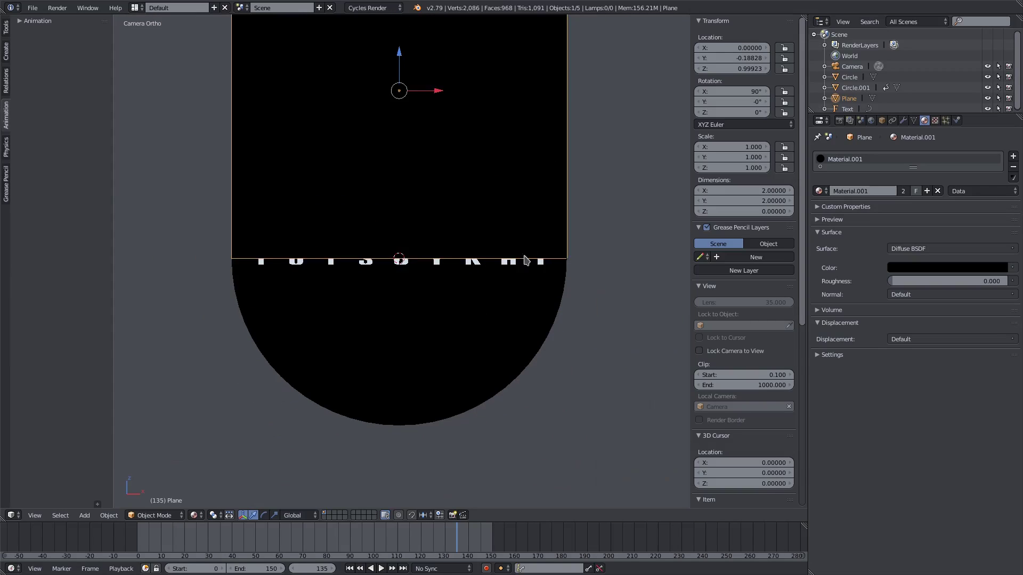
{"action": "scroll", "coordinate": [519, 277], "scroll_direction": "down", "scroll_amount": 1}
{"action": "left_click_drag", "start_coordinate": [420, 549], "coordinate": [448, 545]}
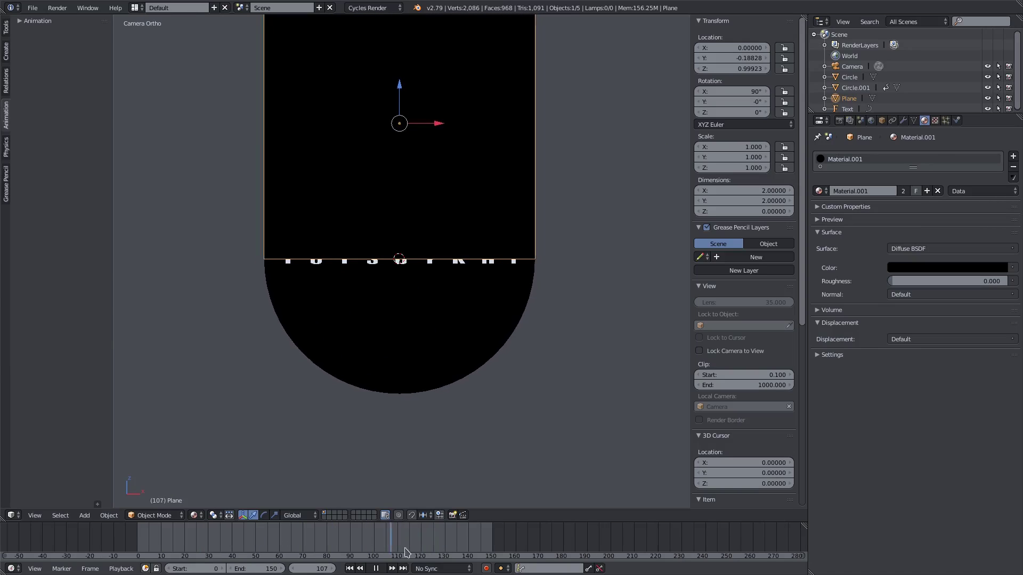
Keyframe the black plane's location on frame 130 and again on frame 150, keeping it over the text's upper half
{"action": "left_click", "coordinate": [443, 553]}
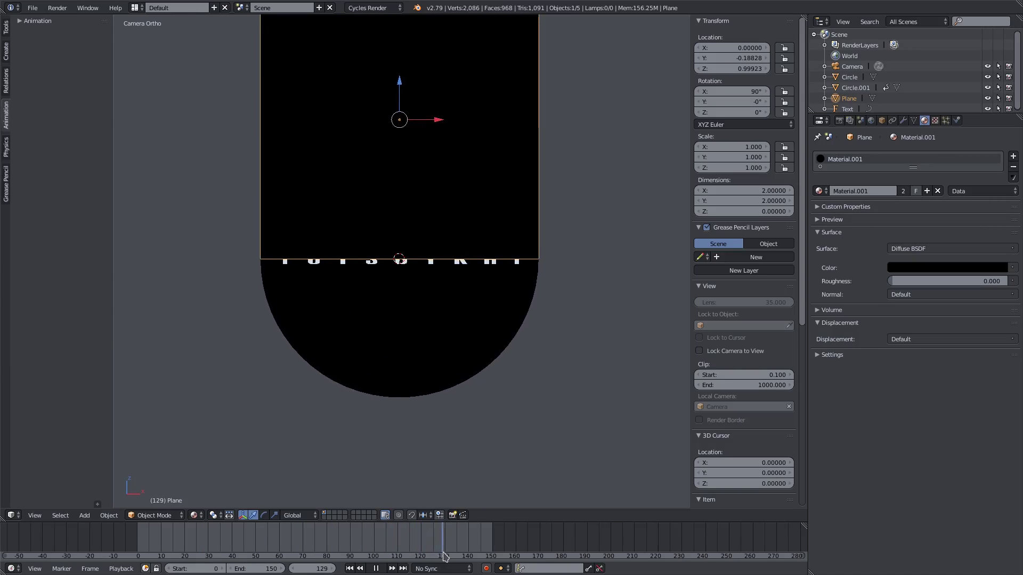
{"action": "key", "text": "i"}
{"action": "left_click", "coordinate": [461, 236]}
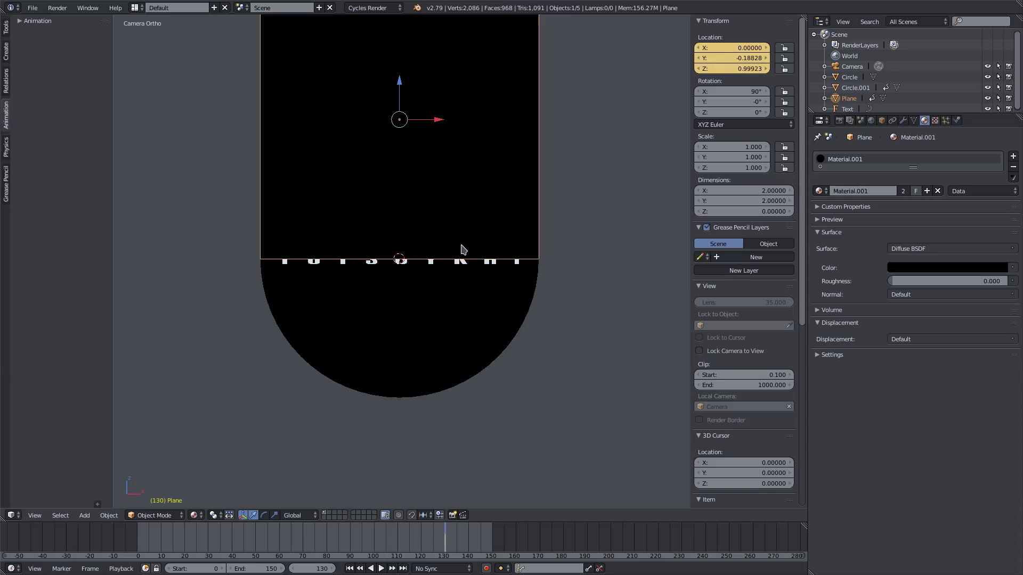
{"action": "key", "text": "alt+a"}
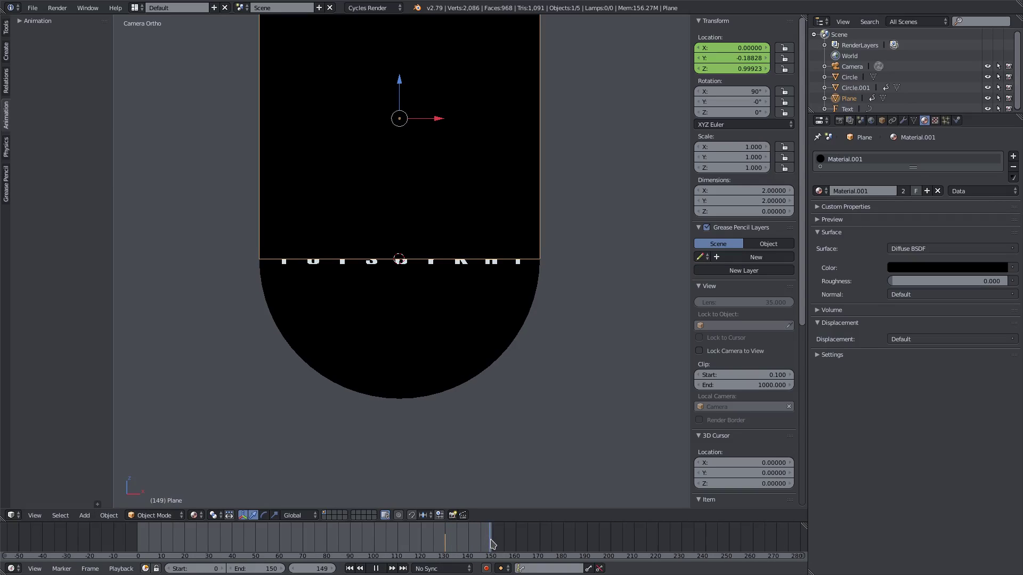
{"action": "key", "text": "i"}
{"action": "left_click", "coordinate": [443, 219]}
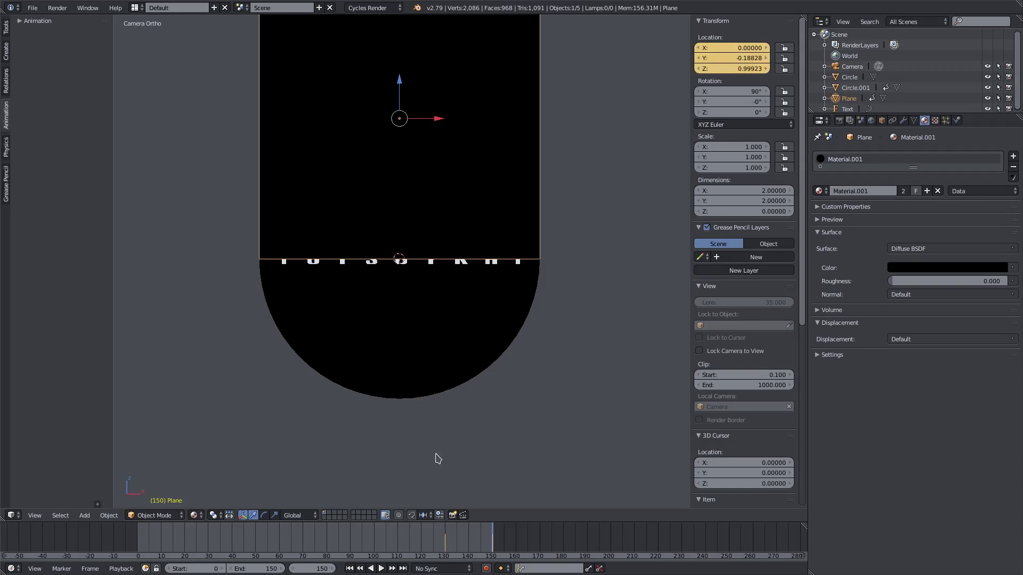
On frame 130, raise the plane along Z to about 2.052, clear of the circle, keyframe its location, and scrub through the motion
{"action": "left_click", "coordinate": [445, 538]}
{"action": "key", "text": "g"}
{"action": "key", "text": "z"}
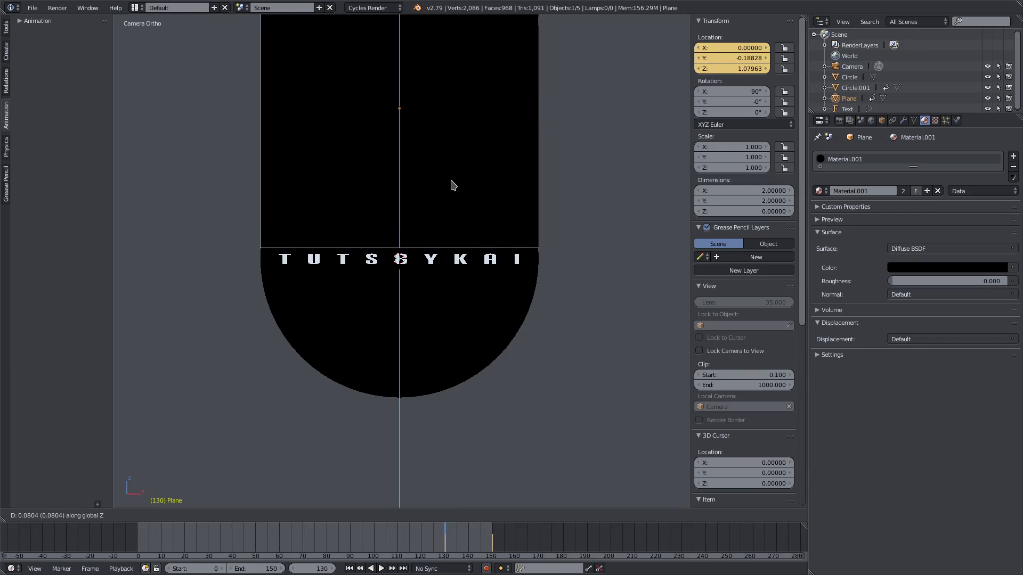
{"action": "left_click", "coordinate": [451, 184]}
{"action": "key", "text": "i"}
{"action": "left_click", "coordinate": [452, 182]}
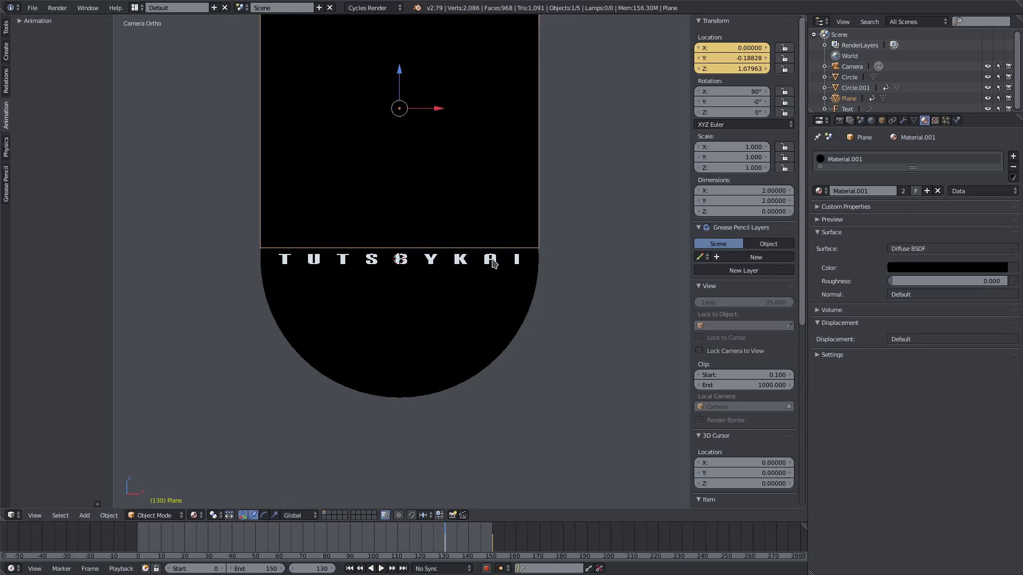
{"action": "key", "text": "g"}
{"action": "key", "text": "z"}
{"action": "left_click", "coordinate": [493, 128]}
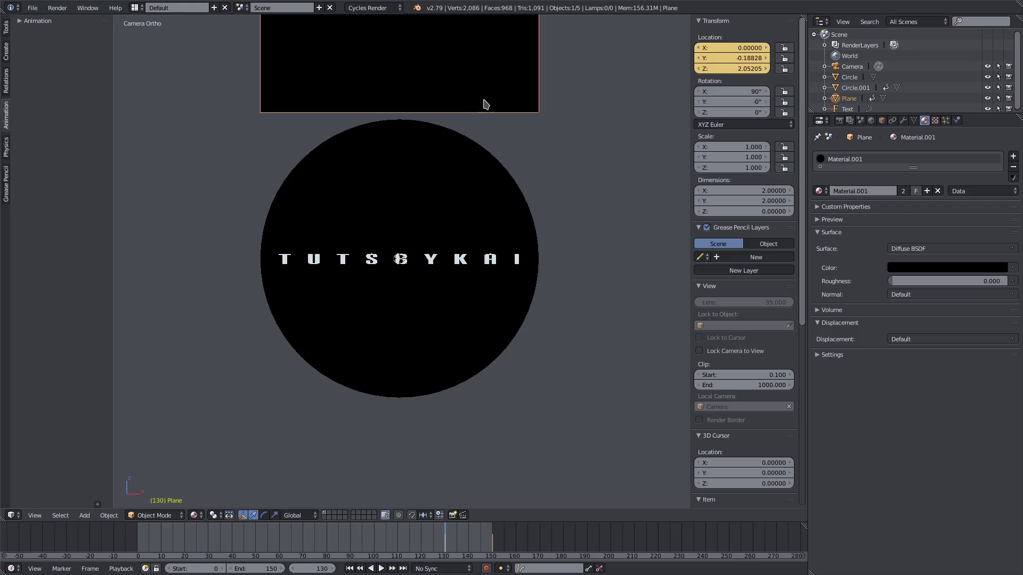
{"action": "key", "text": "i"}
{"action": "left_click", "coordinate": [485, 106]}
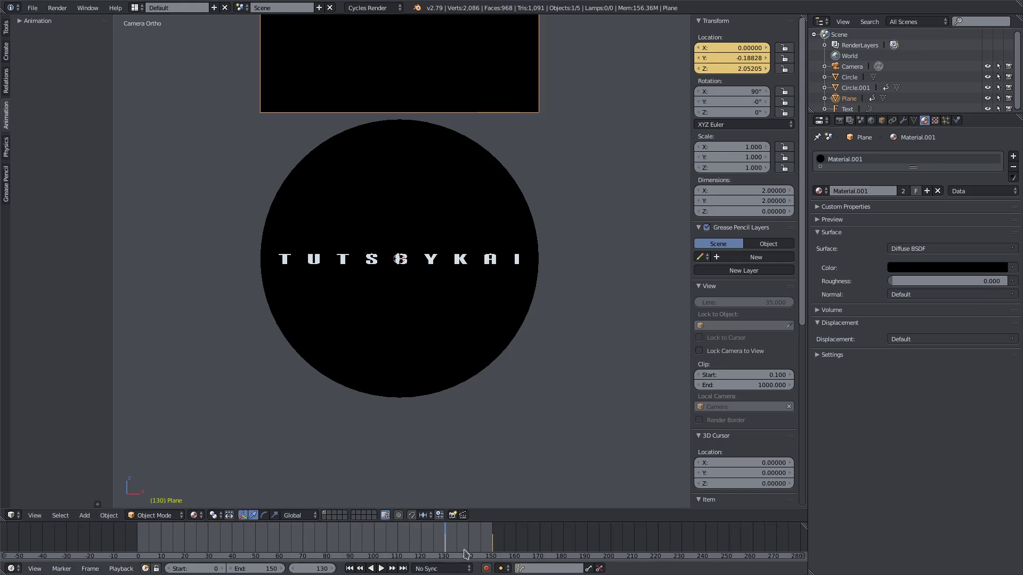
{"action": "left_click_drag", "start_coordinate": [445, 546], "coordinate": [486, 546]}
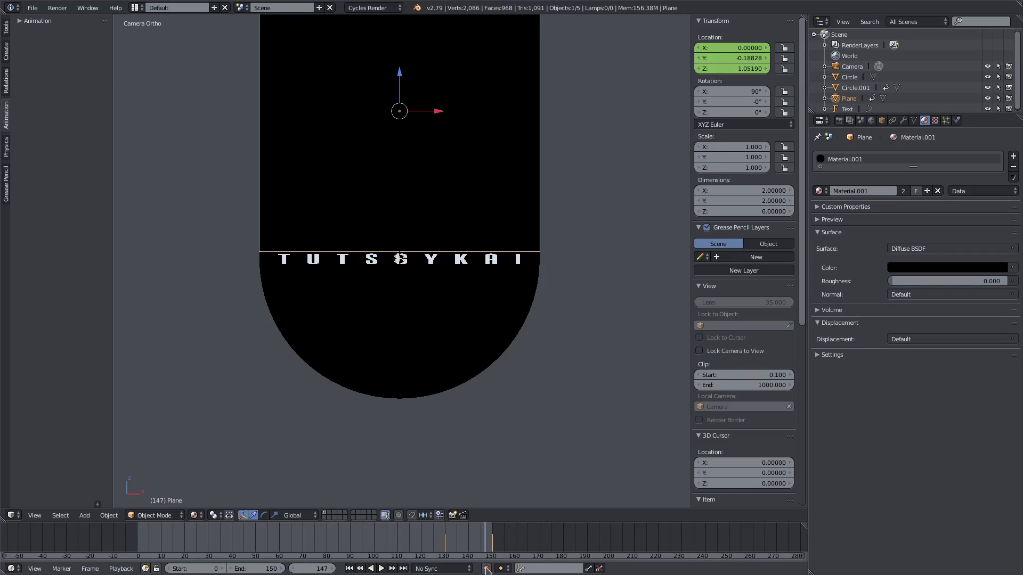
Enable automatic keyframing, then duplicate the plane on frame 130 and move the copy down along Z below the circle
{"action": "left_click", "coordinate": [486, 568]}
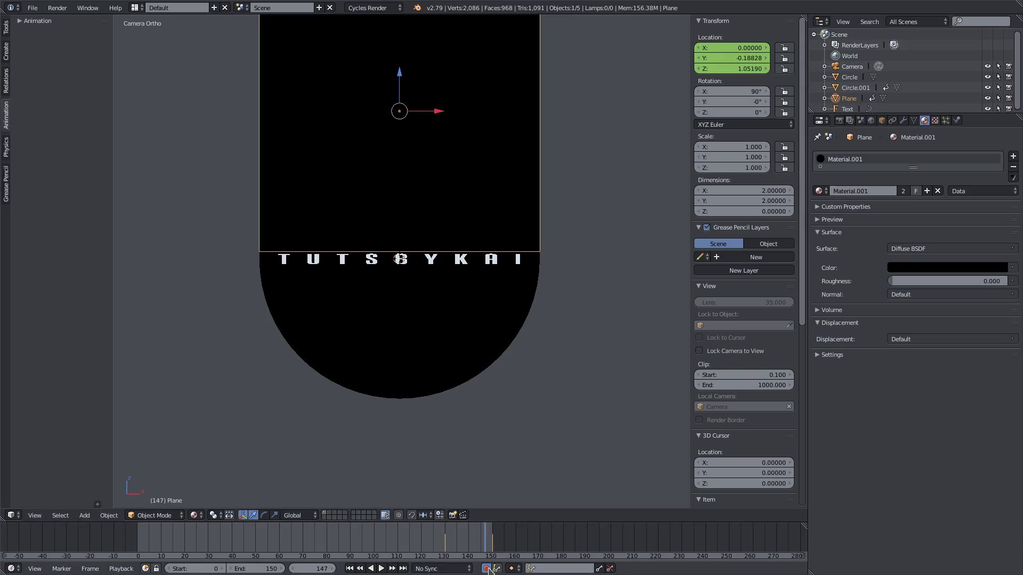
{"action": "left_click", "coordinate": [446, 544]}
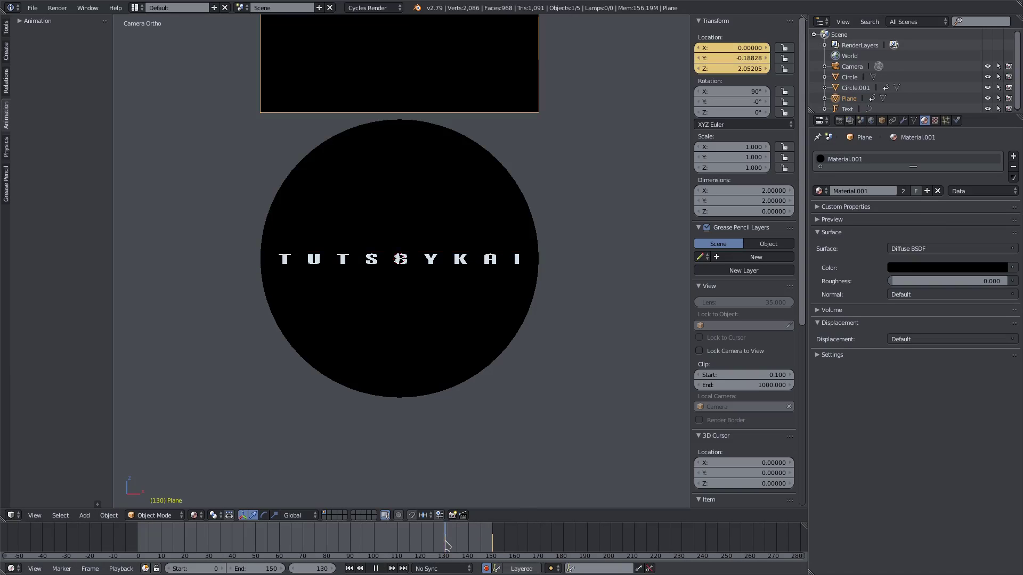
{"action": "key", "text": "shift+d"}
{"action": "scroll", "coordinate": [481, 215], "scroll_direction": "down", "scroll_amount": 3}
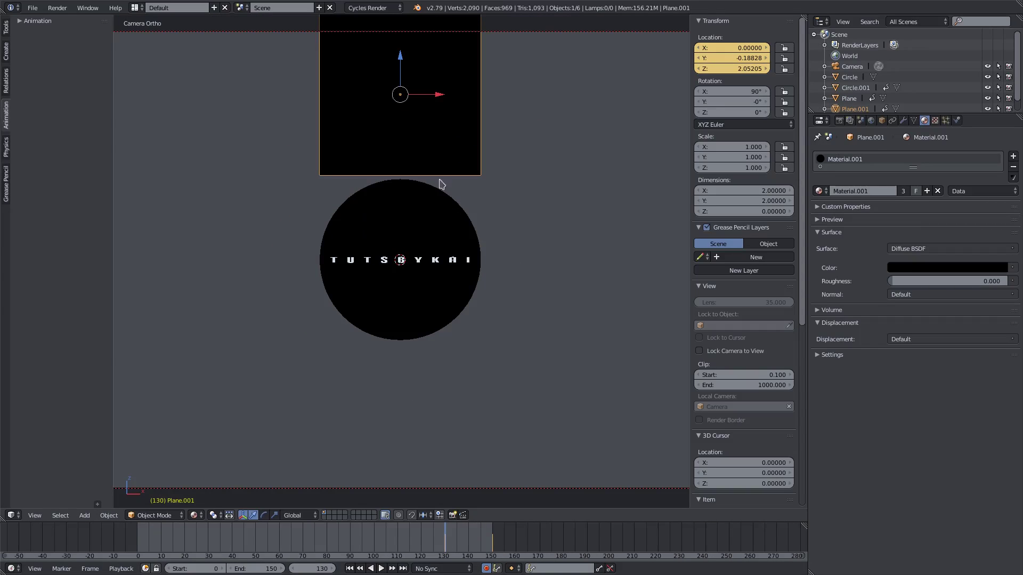
{"action": "left_click_drag", "start_coordinate": [399, 66], "coordinate": [415, 393]}
On frame 150, move the duplicated plane along Z to about -1.000 so its upper edge meets the first plane and hides the text
{"action": "key", "text": "alt+a"}
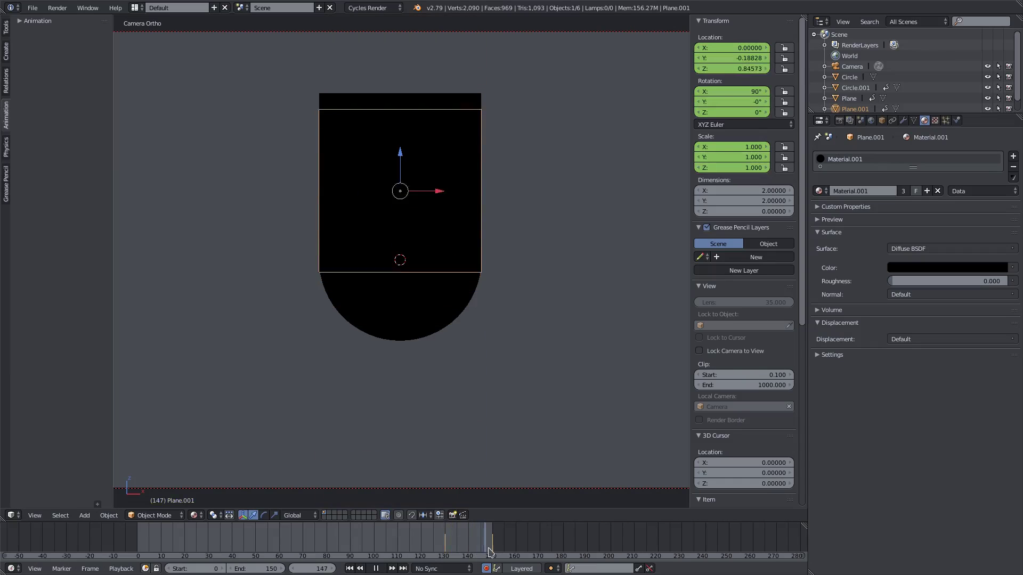
{"action": "key", "text": "alt+a"}
{"action": "scroll", "coordinate": [422, 224], "scroll_direction": "up", "scroll_amount": 2}
{"action": "left_click_drag", "start_coordinate": [400, 99], "coordinate": [416, 348]}
{"action": "scroll", "coordinate": [418, 304], "scroll_direction": "up", "scroll_amount": 6}
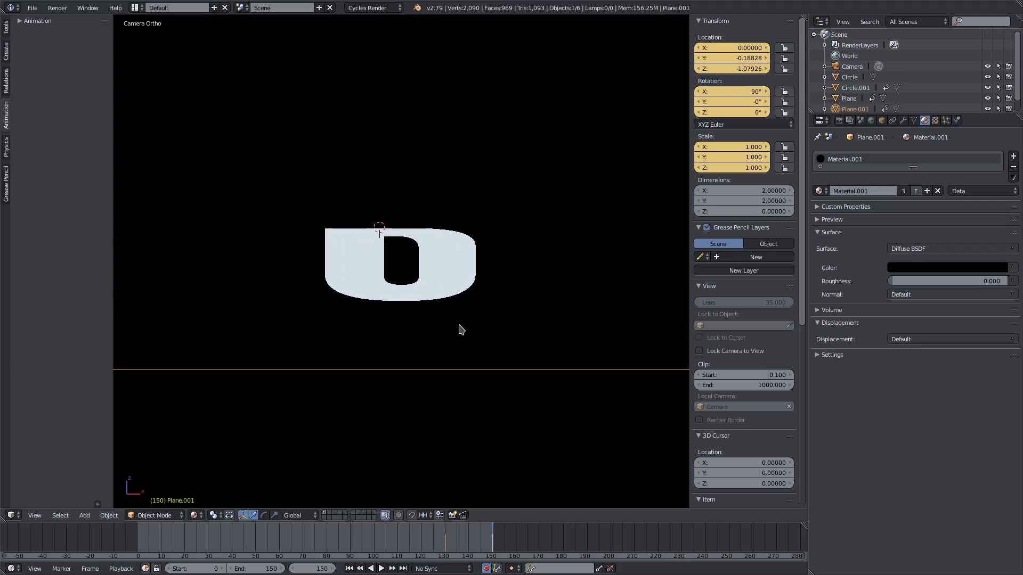
{"action": "key", "text": "g"}
{"action": "key", "text": "z"}
{"action": "left_click", "coordinate": [498, 188]}
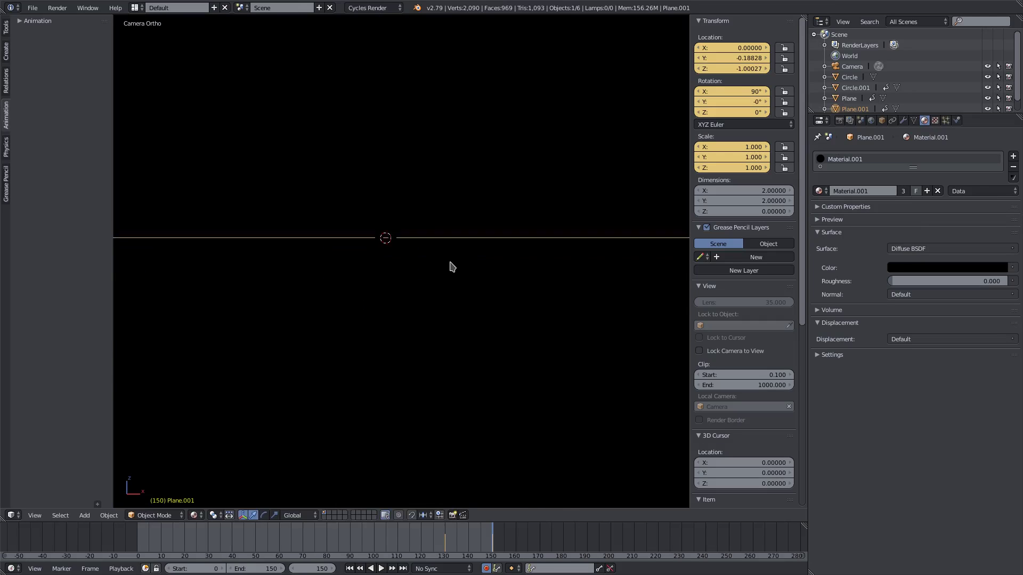
Play back the eclipse and title animation through the camera, then stop the playback
{"action": "scroll", "coordinate": [450, 264], "scroll_direction": "down", "scroll_amount": 5}
{"action": "scroll", "coordinate": [450, 261], "scroll_direction": "down", "scroll_amount": 3}
{"action": "key", "text": "alt+a"}
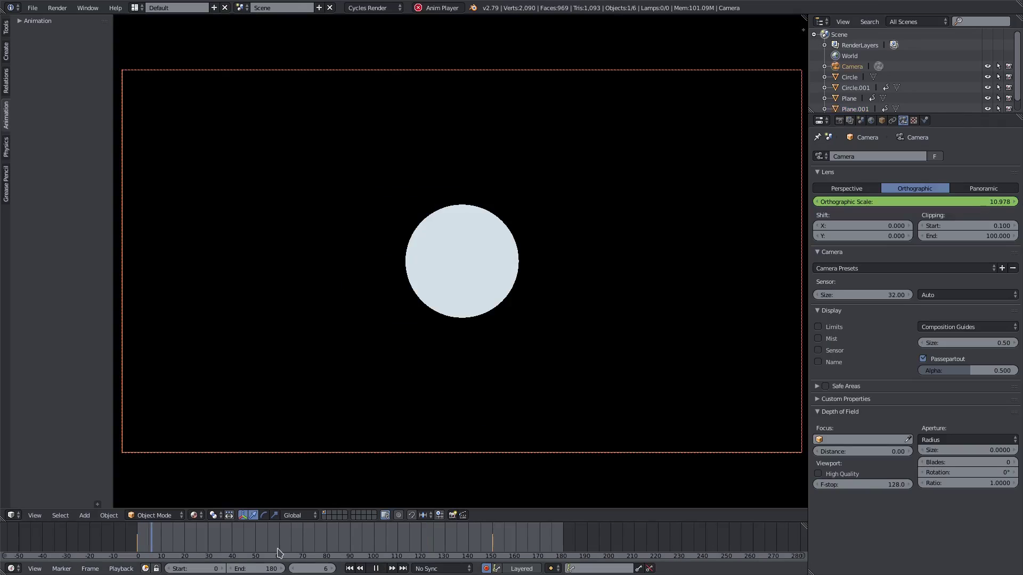
{"action": "left_click", "coordinate": [376, 568]}
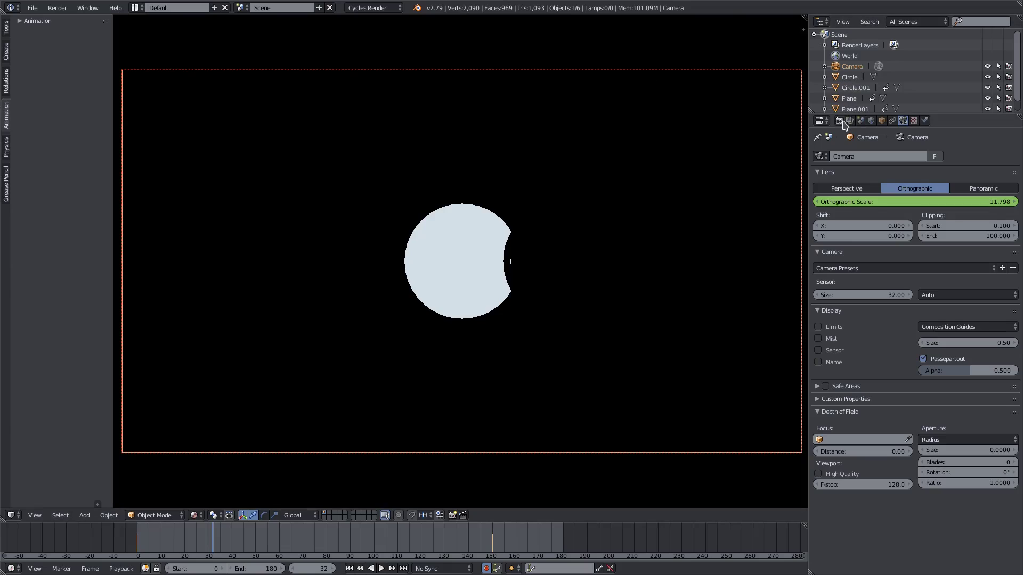